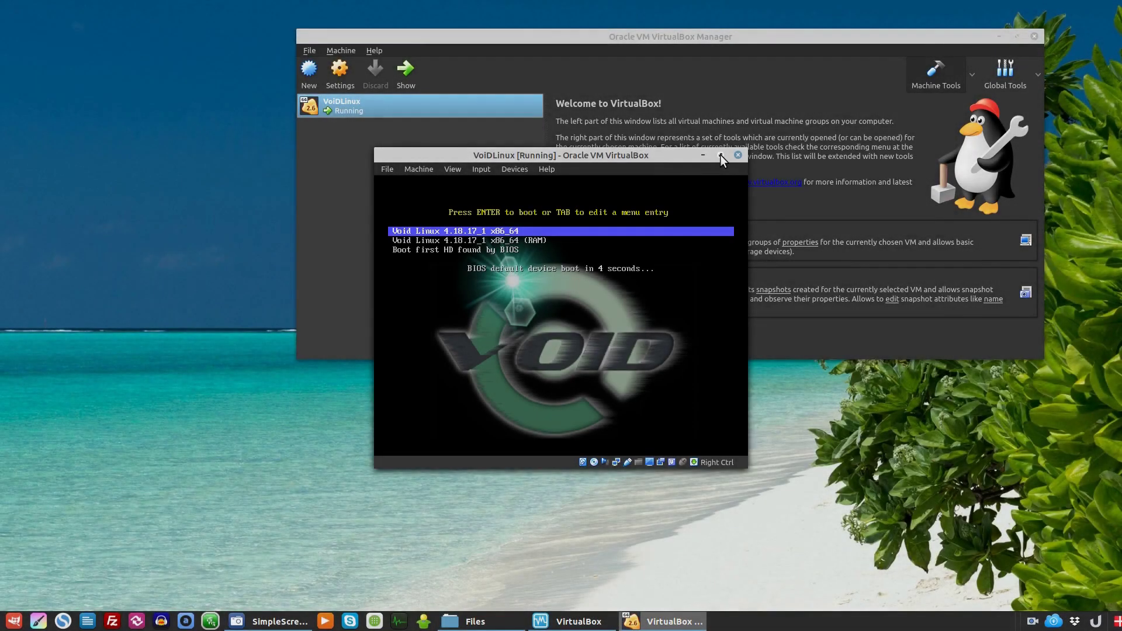
- Maximize the VoidLinux VM window so the live Cinnamon session boots full screen
left_click(721, 155)
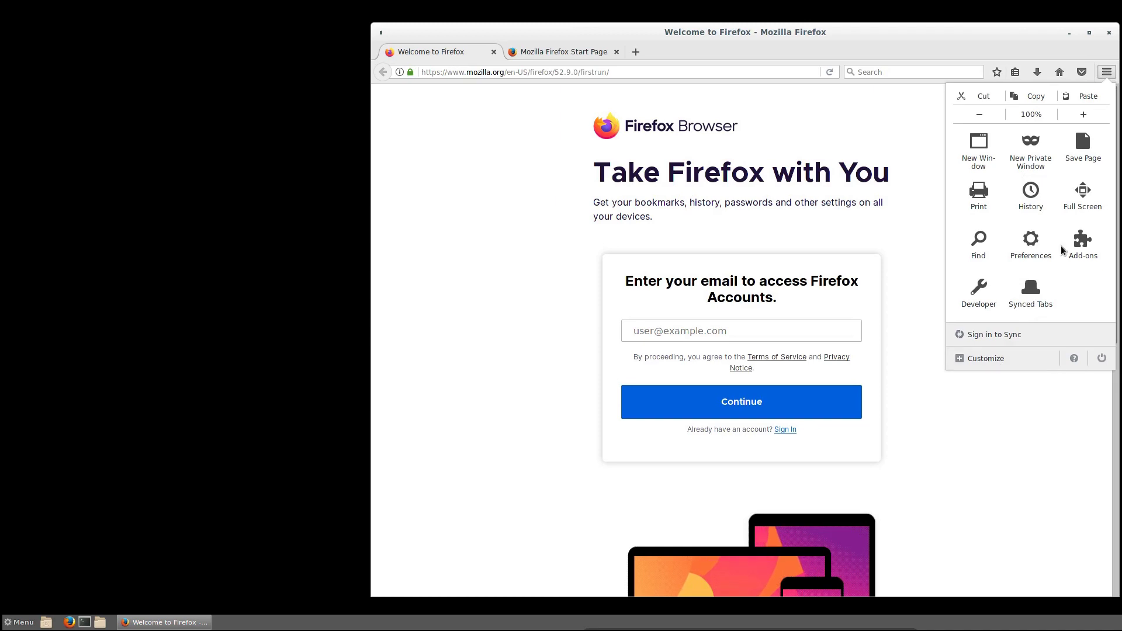
- Show Firefox's About box (version 52.9.0) from Help and drag it up and right
left_click(974, 30)
key("alt+h")
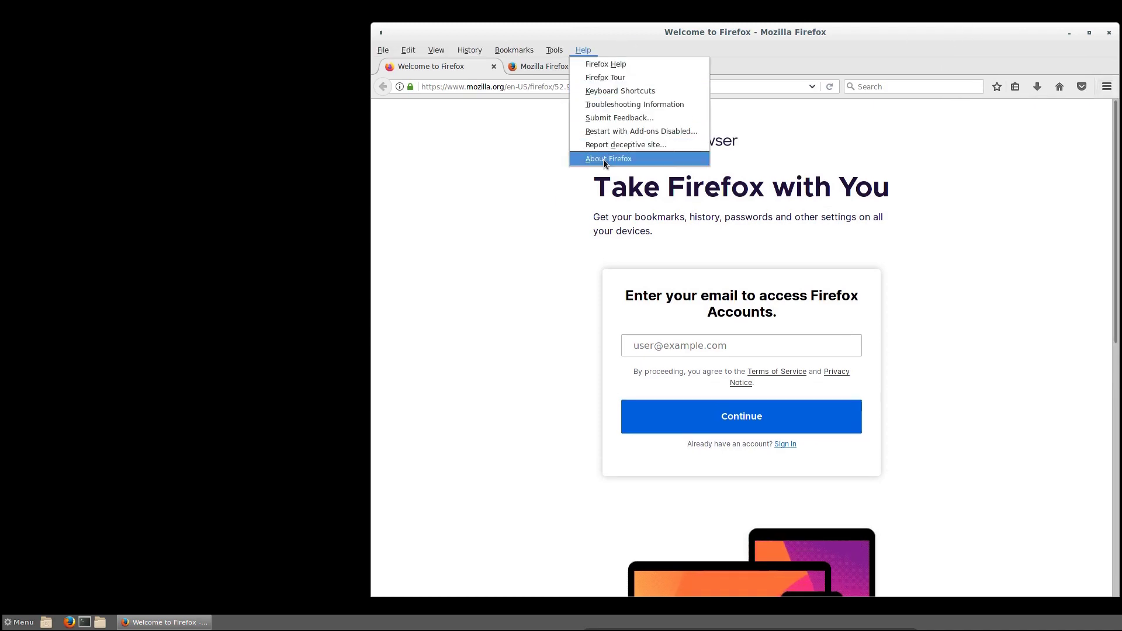
left_click(603, 159)
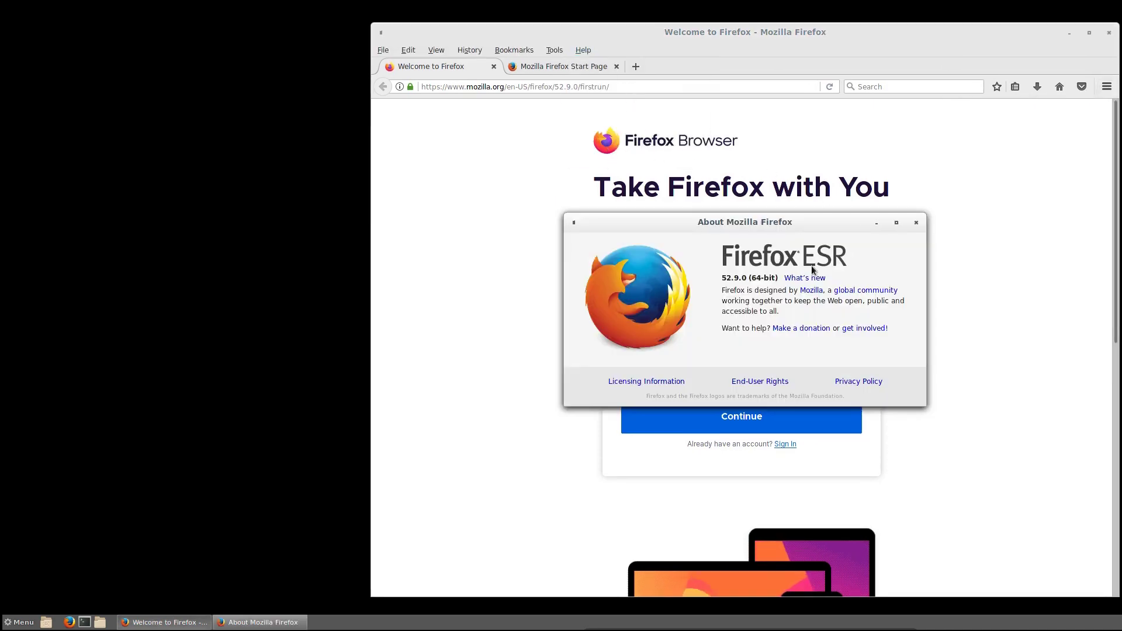
left_click_drag(840, 230, 937, 168)
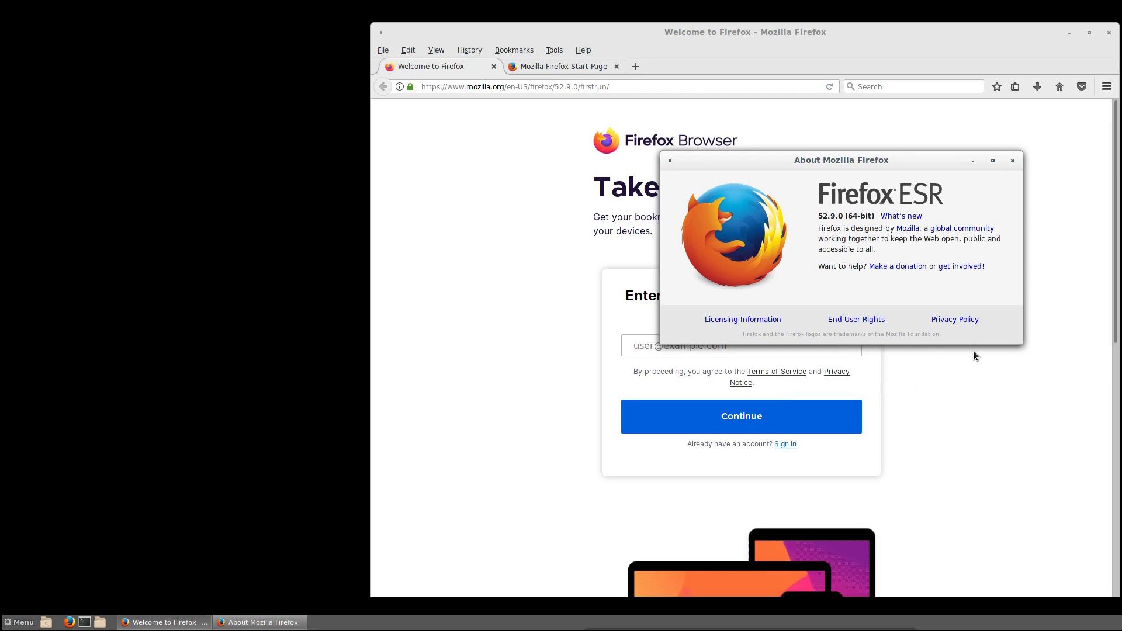
left_click_drag(926, 160, 928, 136)
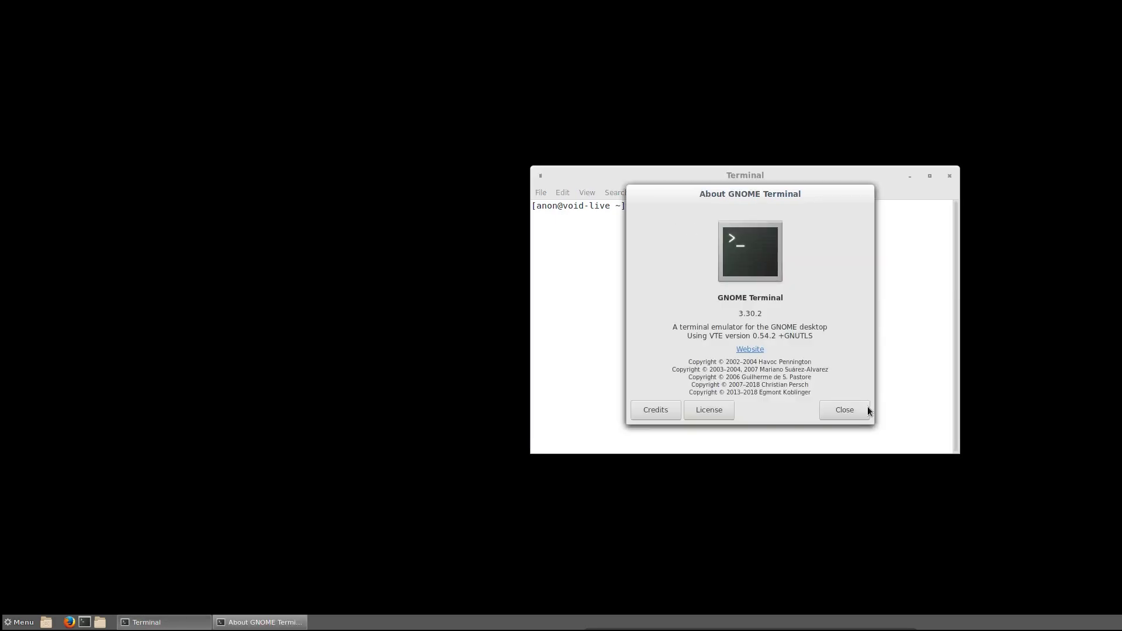
- Close the terminal and open Cinnamon's Effects settings from the Preferences menu
left_click(845, 410)
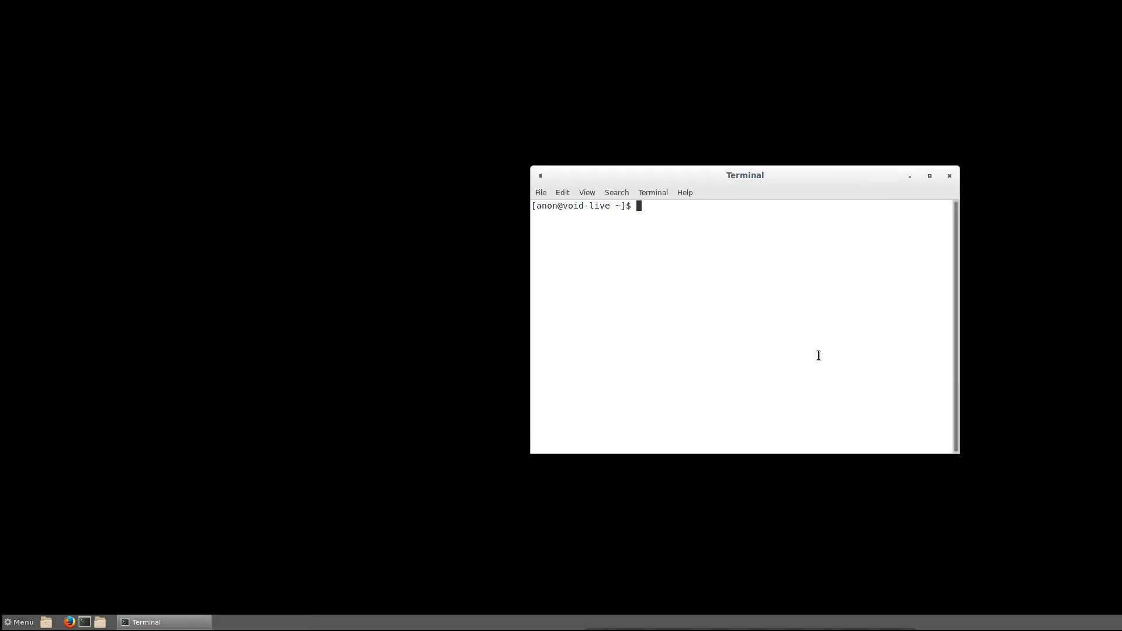
key("ctrl+d")
left_click(20, 622)
mouse_move(117, 456)
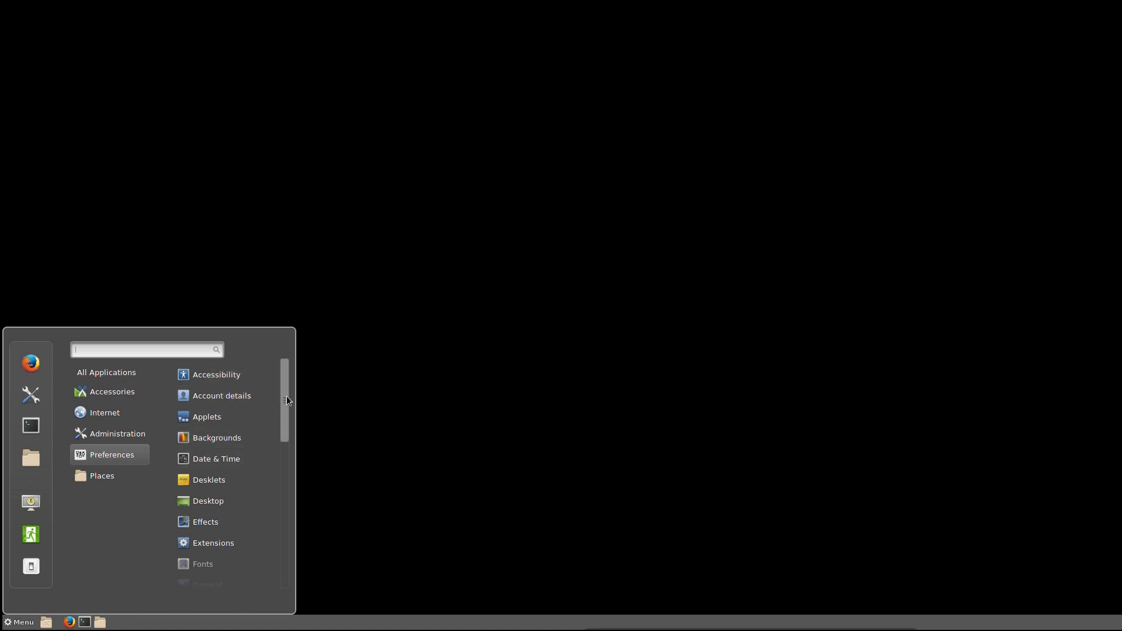
mouse_move(285, 398)
left_mouse_down()
mouse_move(280, 429)
mouse_move(283, 384)
left_mouse_up()
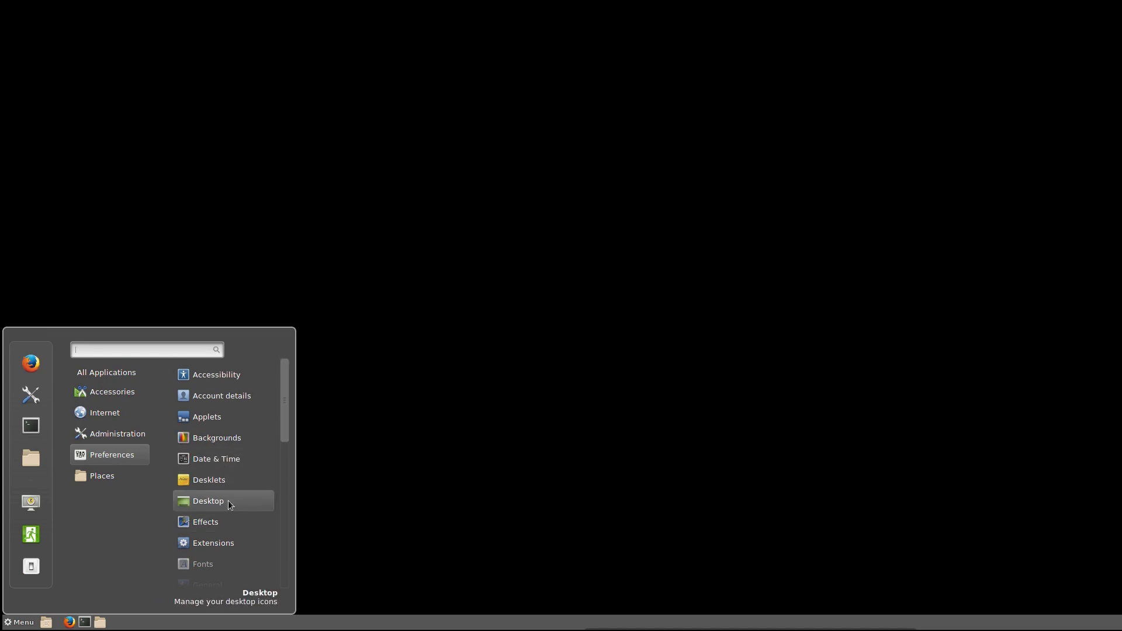
scroll(216, 516, "down", 3)
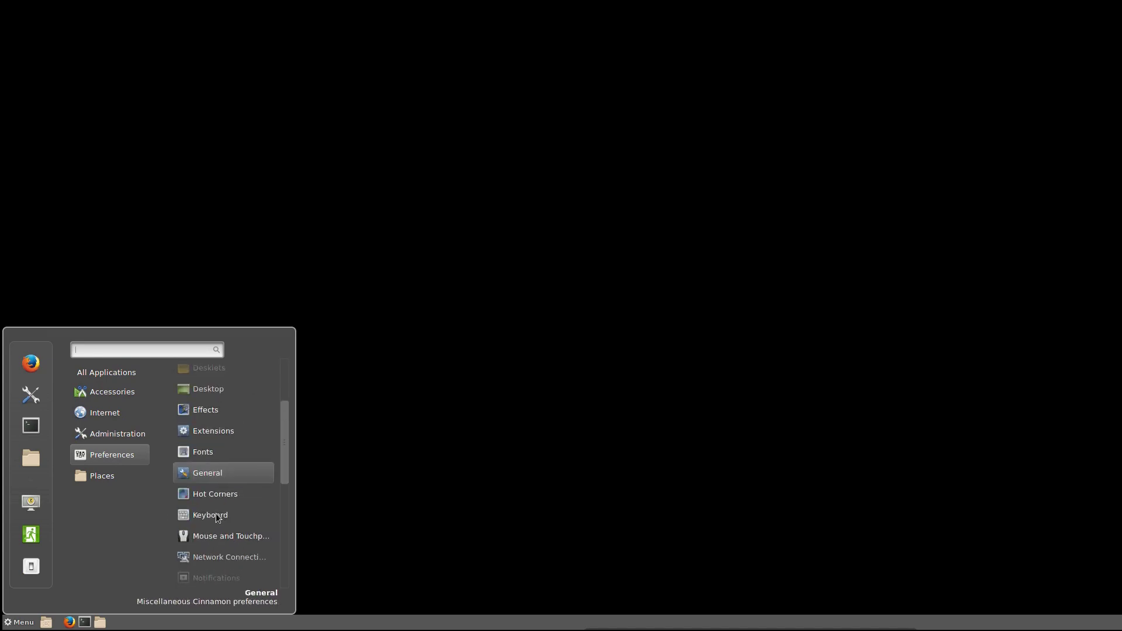
left_click(211, 416)
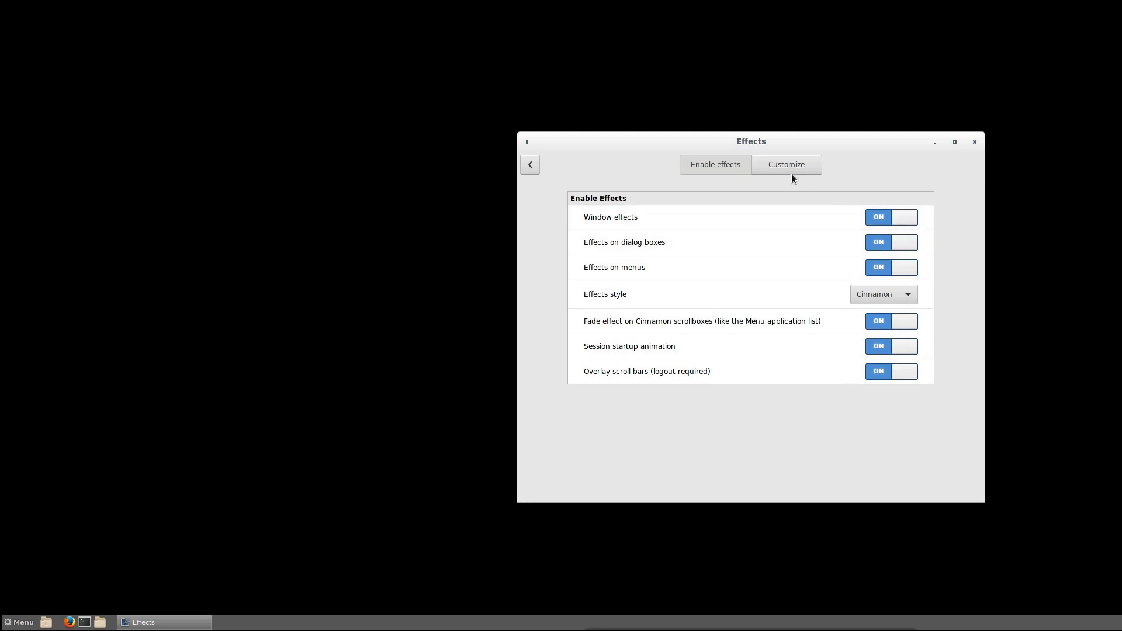
- Check the effects customization, then open Themes and browse the window border and icon themes
left_click(787, 164)
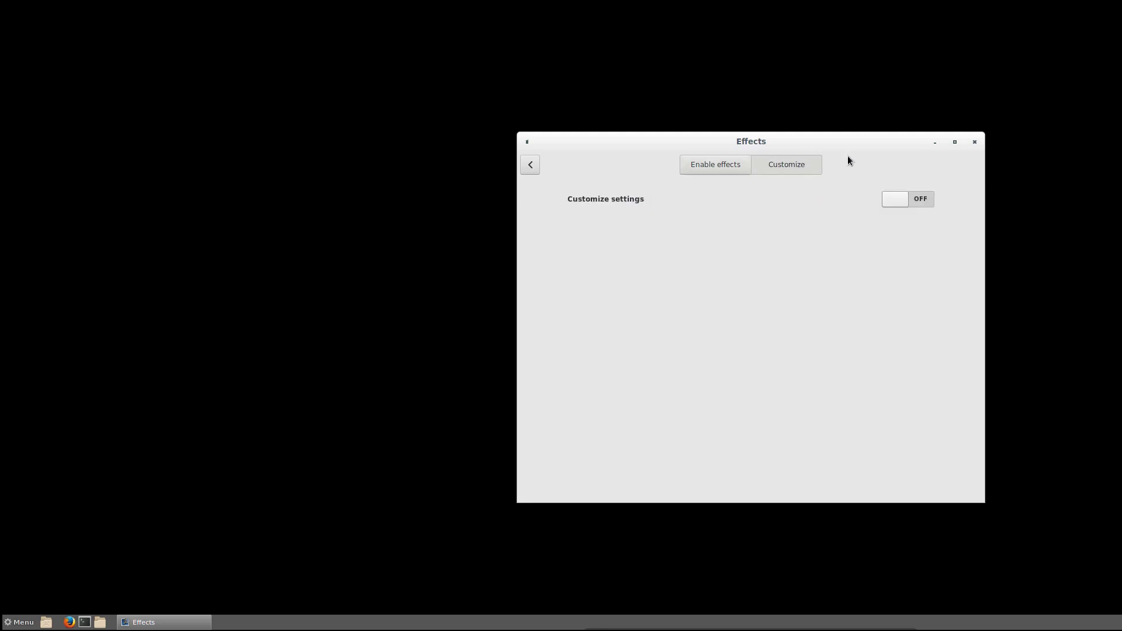
left_click(530, 165)
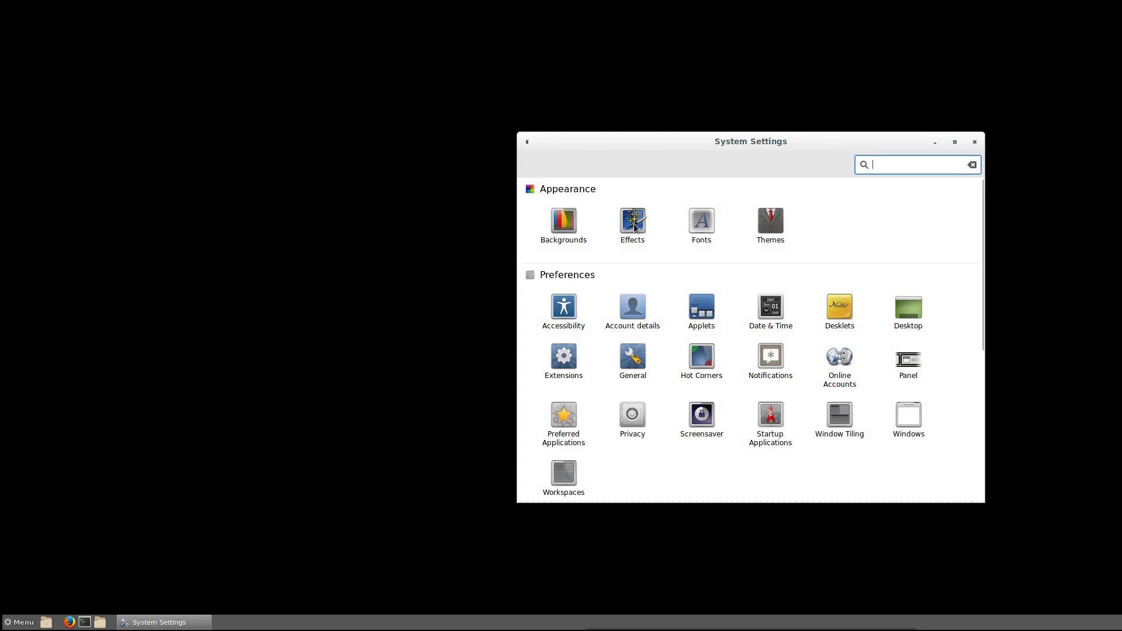
left_click(771, 224)
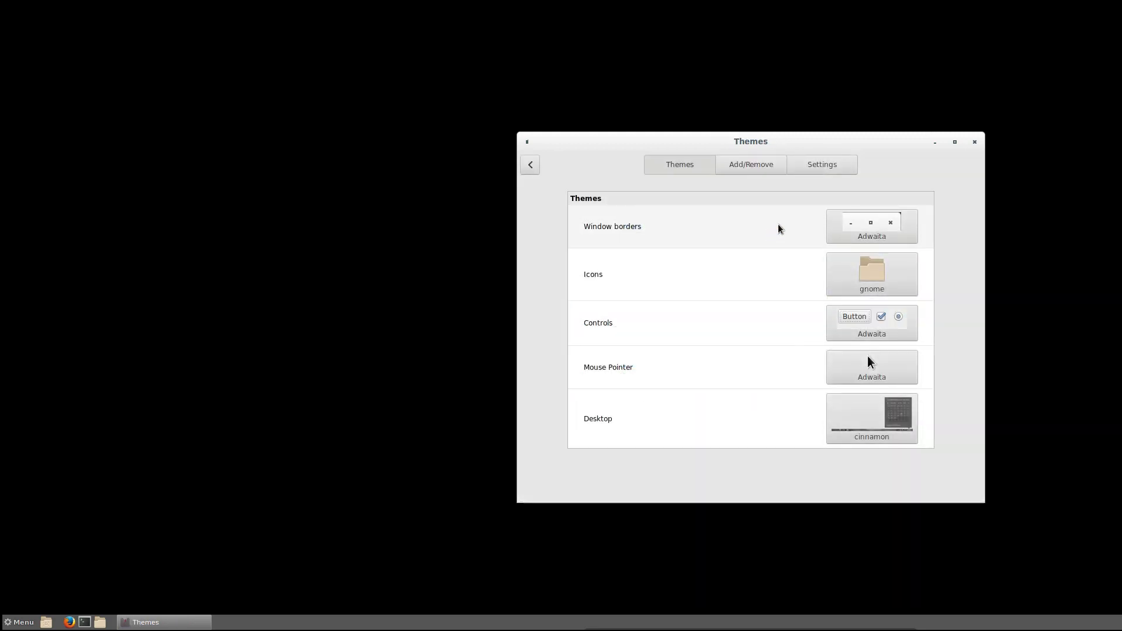
left_click(868, 229)
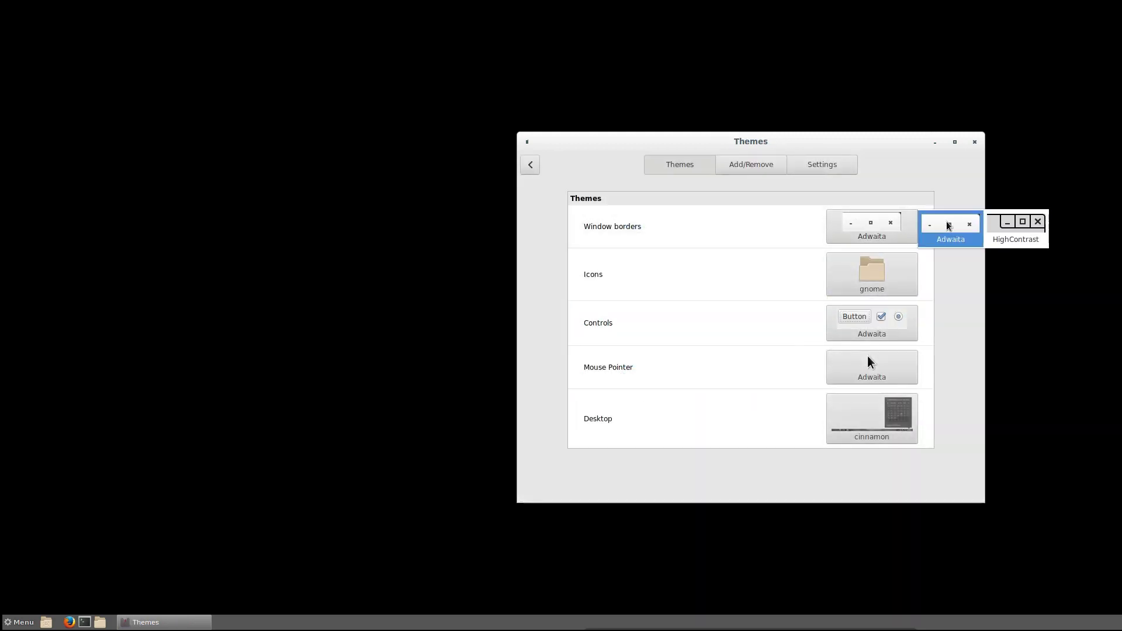
left_click(943, 193)
left_click(889, 259)
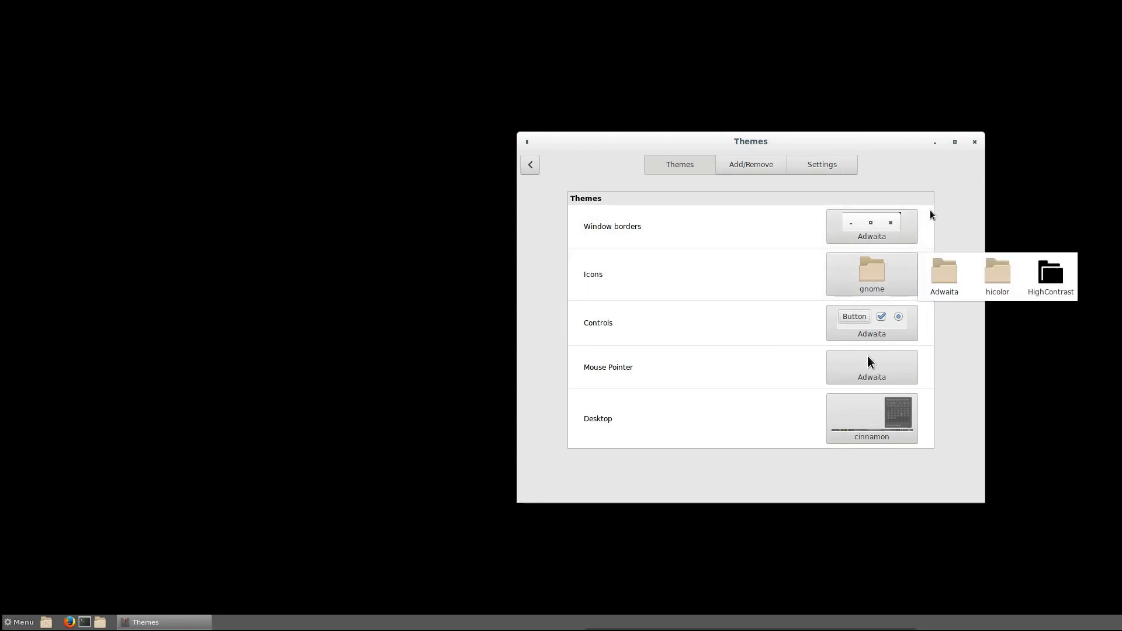
left_click(942, 202)
- Browse the control, mouse pointer, desktop and window border theme lists without changing them
left_click(893, 316)
left_click(880, 374)
left_click(880, 374)
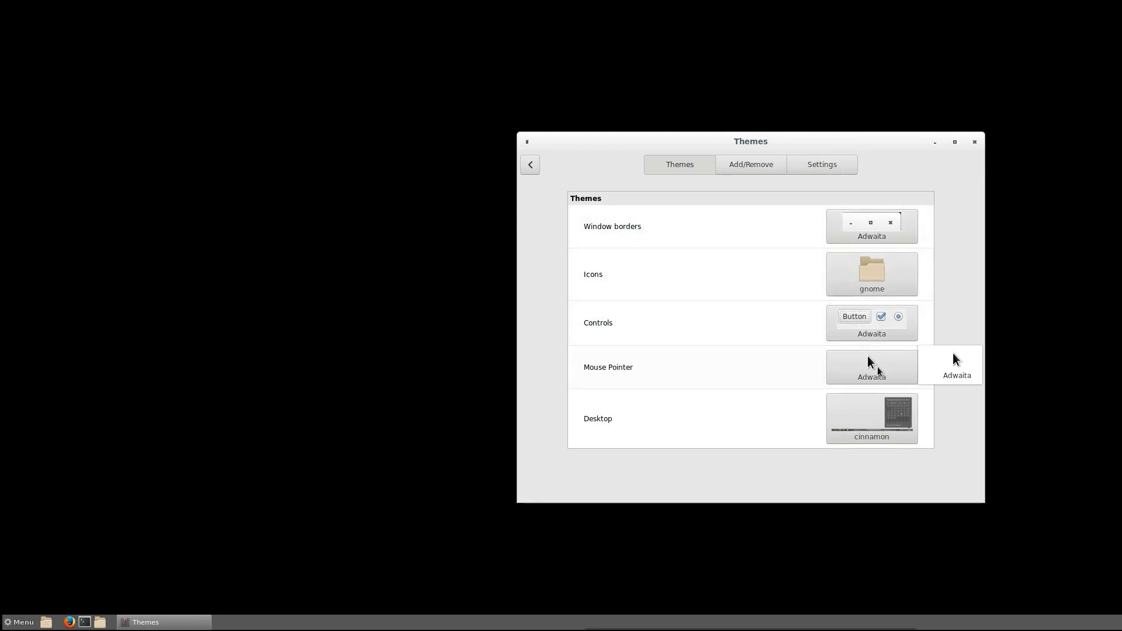
left_click(883, 415)
left_click(882, 415)
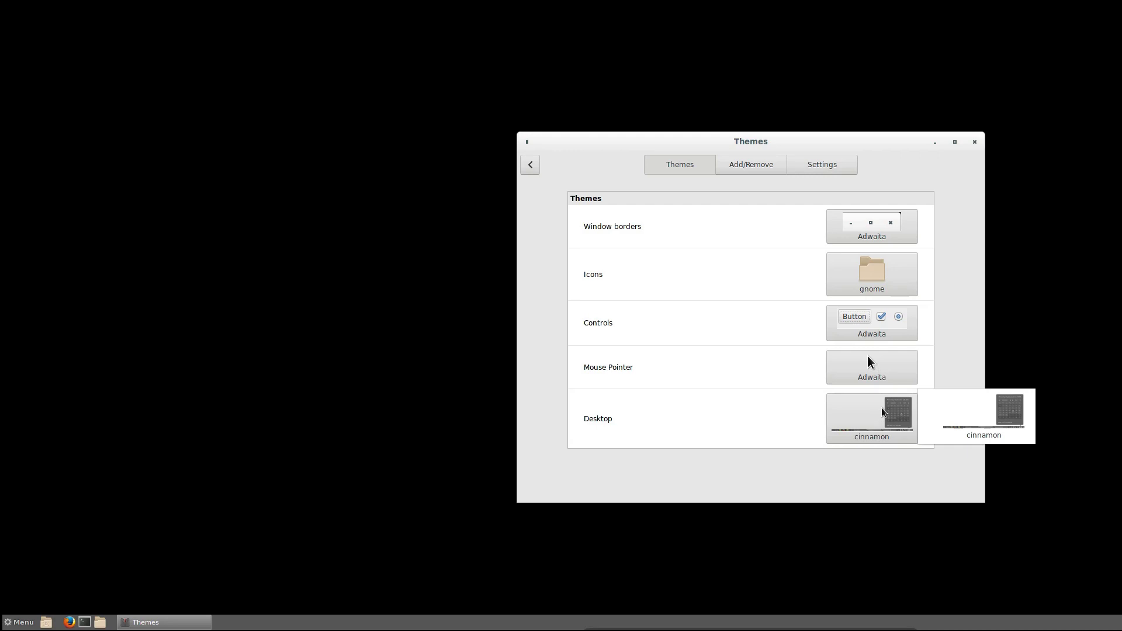
left_click(937, 334)
left_click(873, 228)
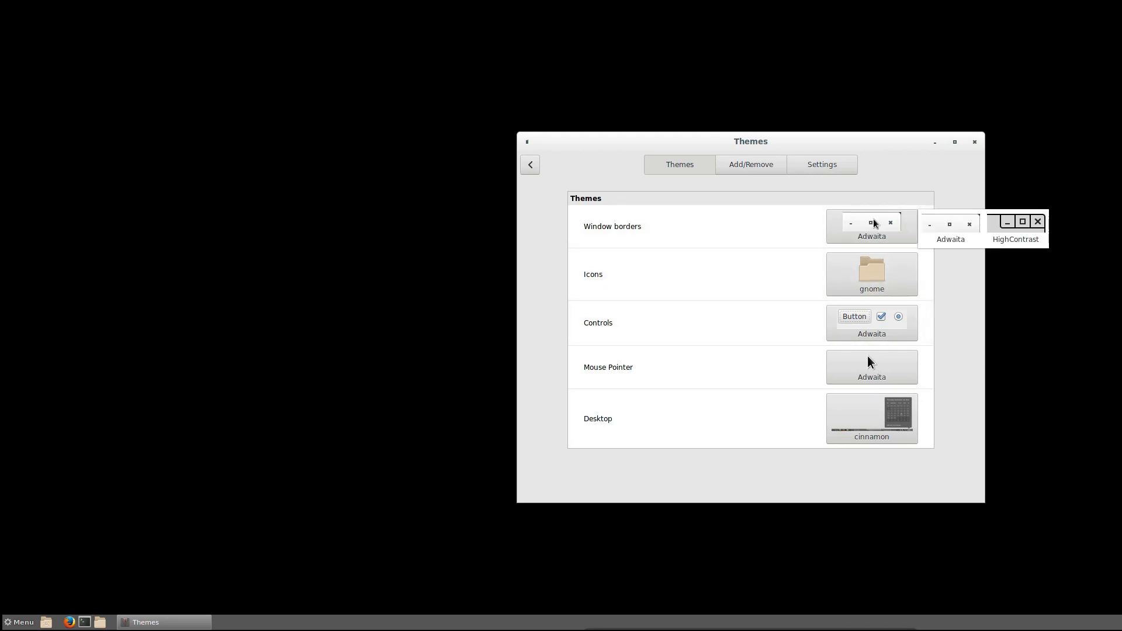
left_click(896, 236)
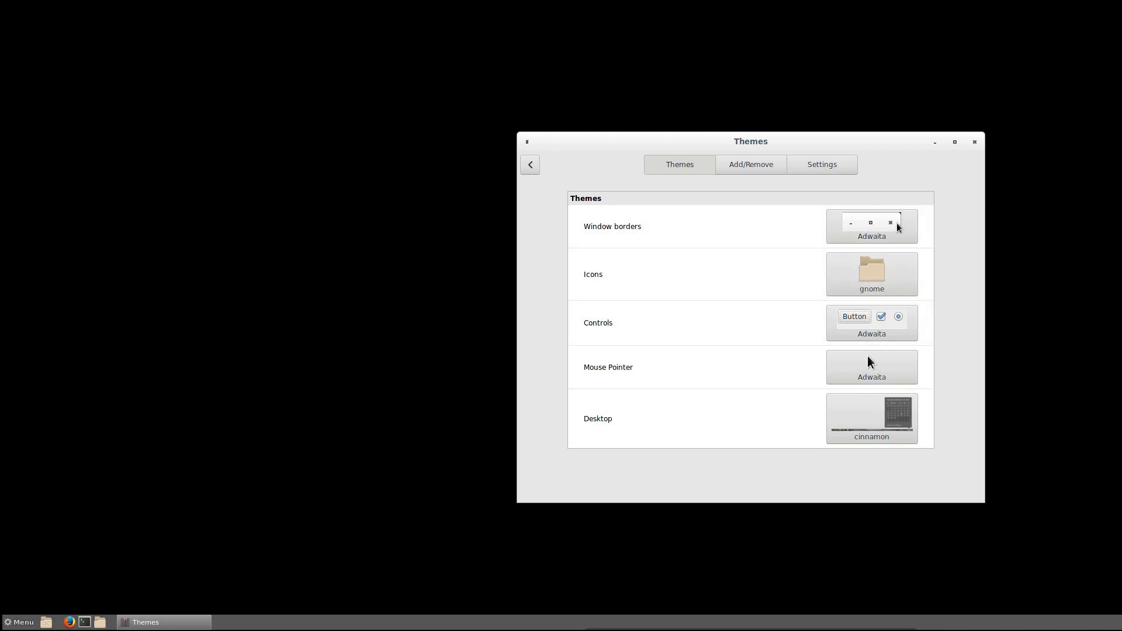
- Set icons and window borders to Adwaita and controls to Adwaita-dark
left_click(876, 279)
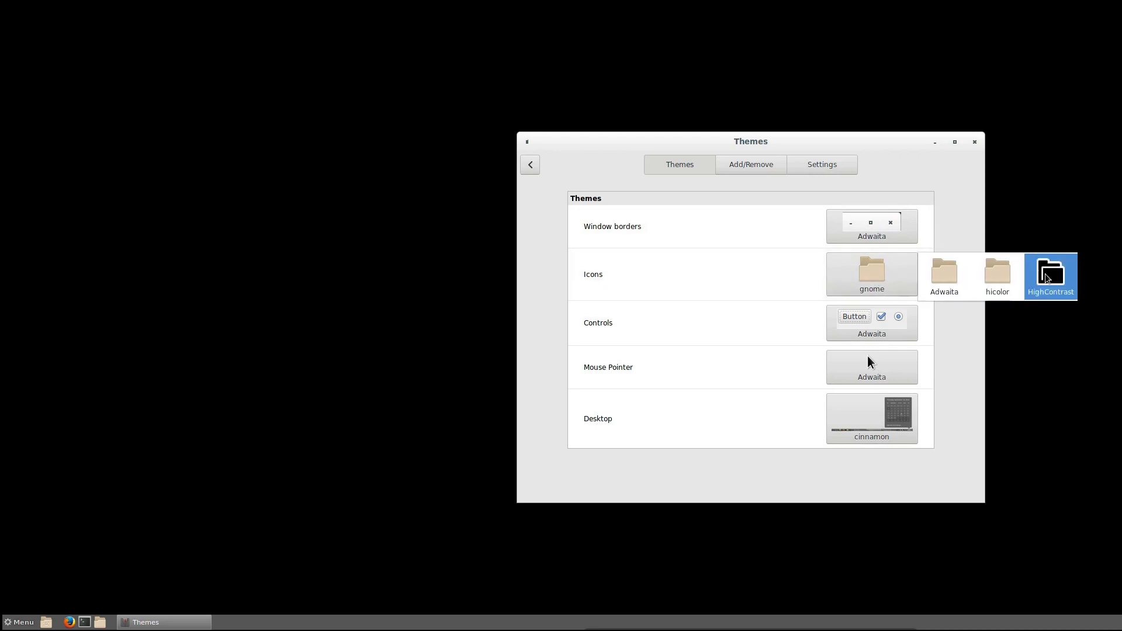
left_click(948, 276)
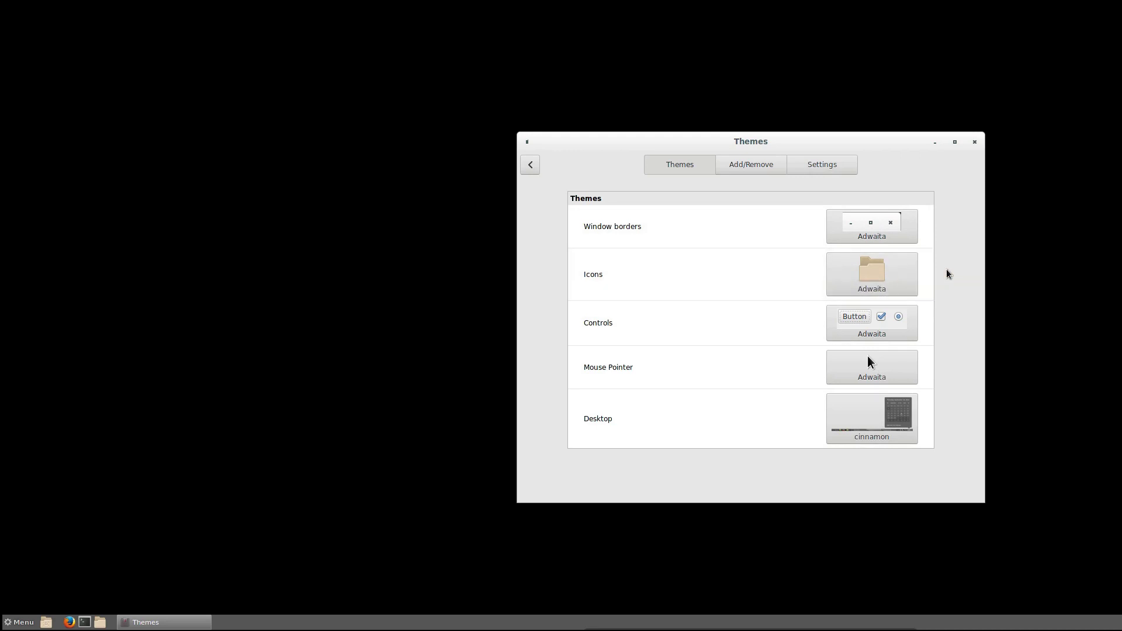
left_click(875, 231)
left_click(947, 231)
left_click(877, 319)
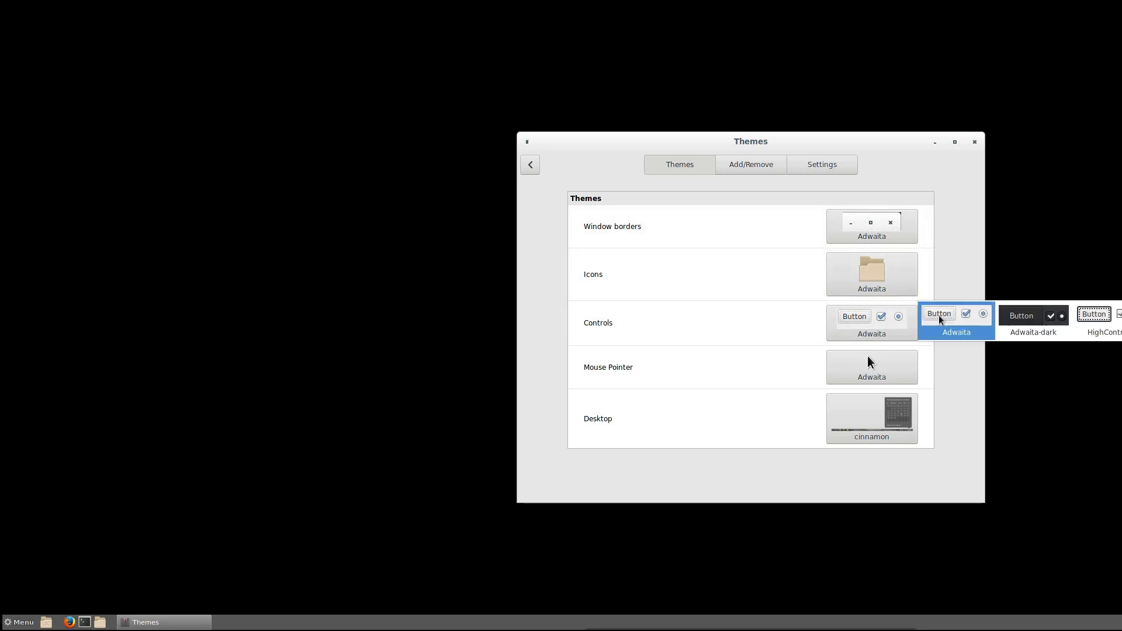
left_click(1057, 320)
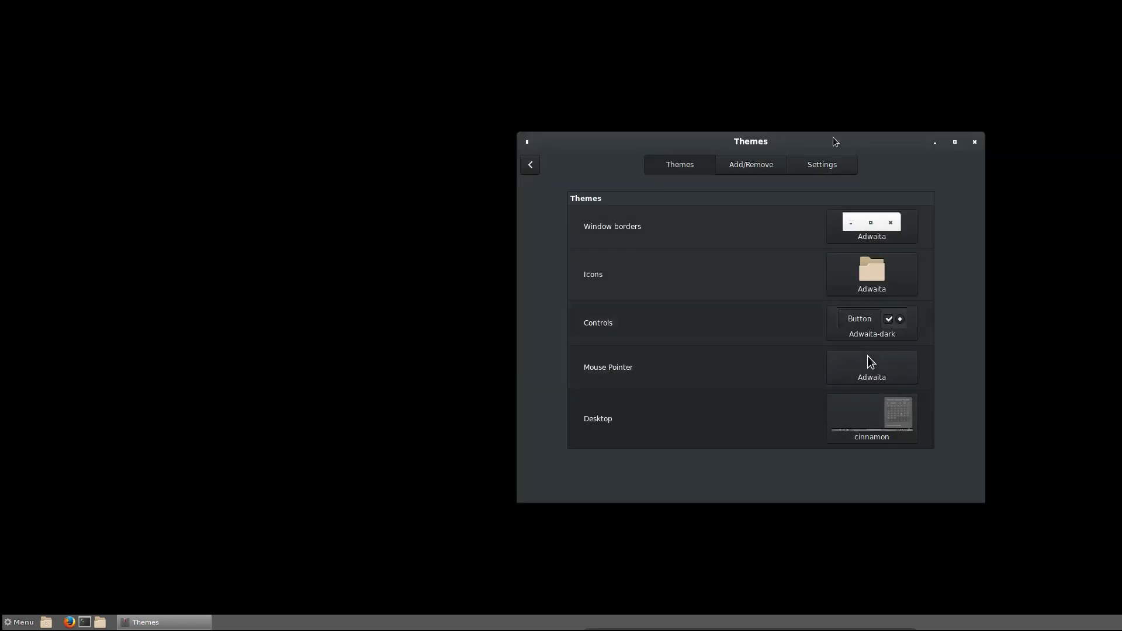
- Move the Themes window up-right, check desktop themes, and refresh the downloadable themes list
left_click_drag(847, 142, 942, 45)
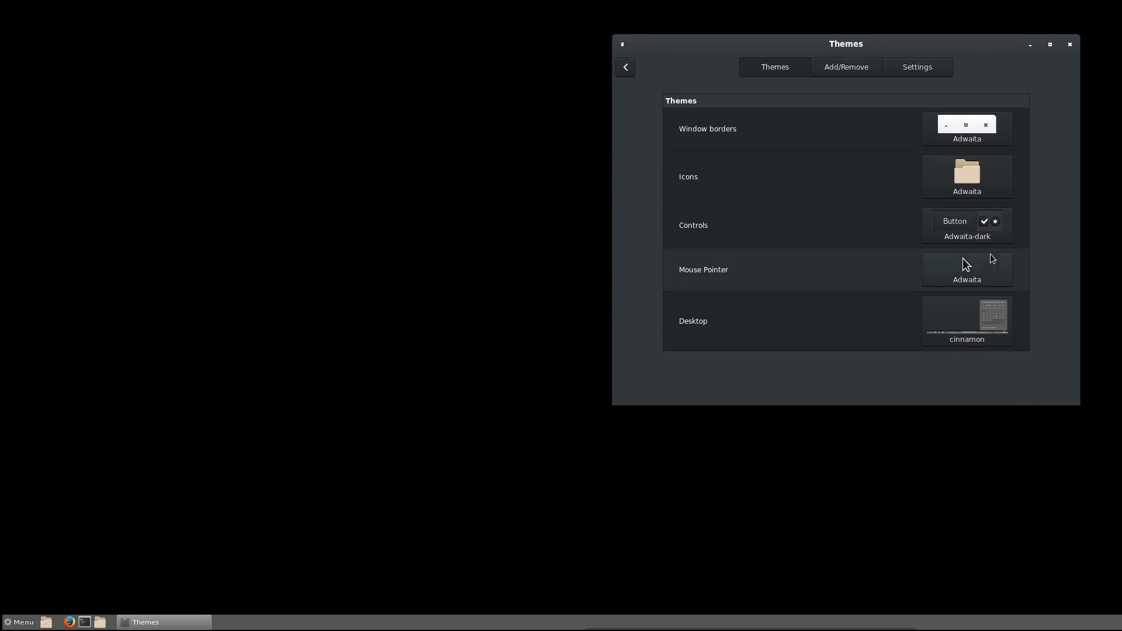
left_click(977, 319)
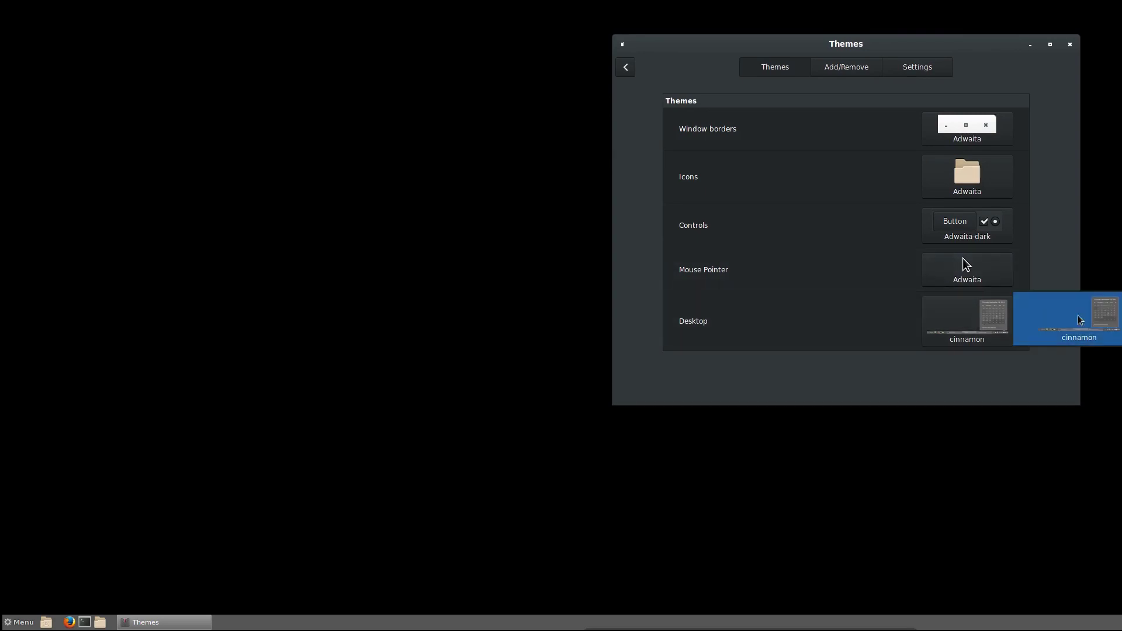
left_click(999, 318)
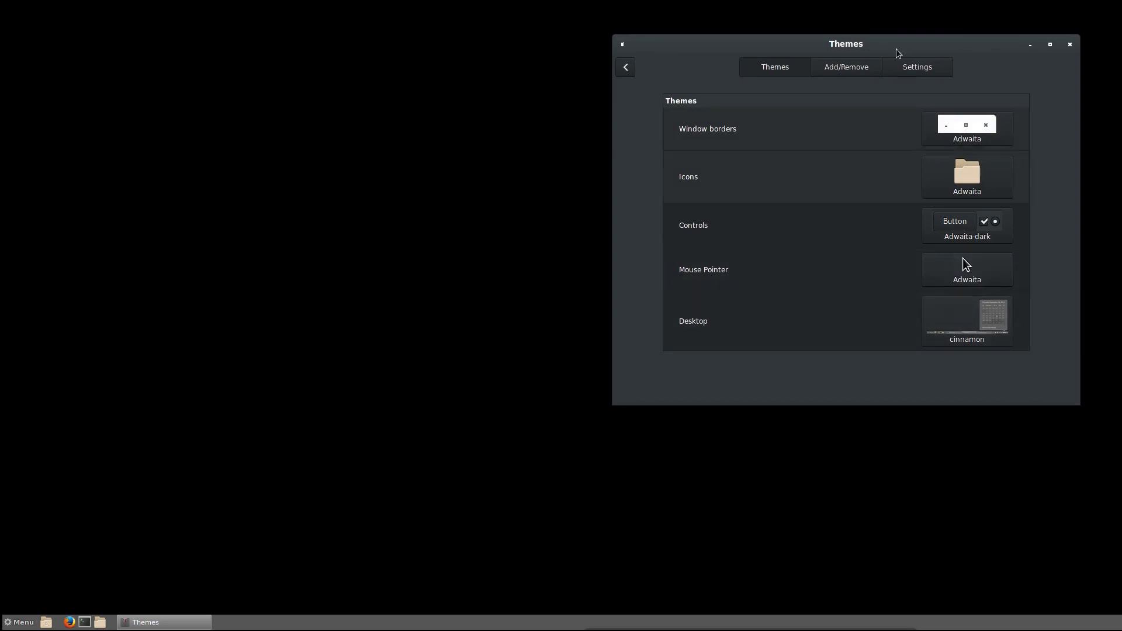
left_click(848, 69)
left_click(908, 298)
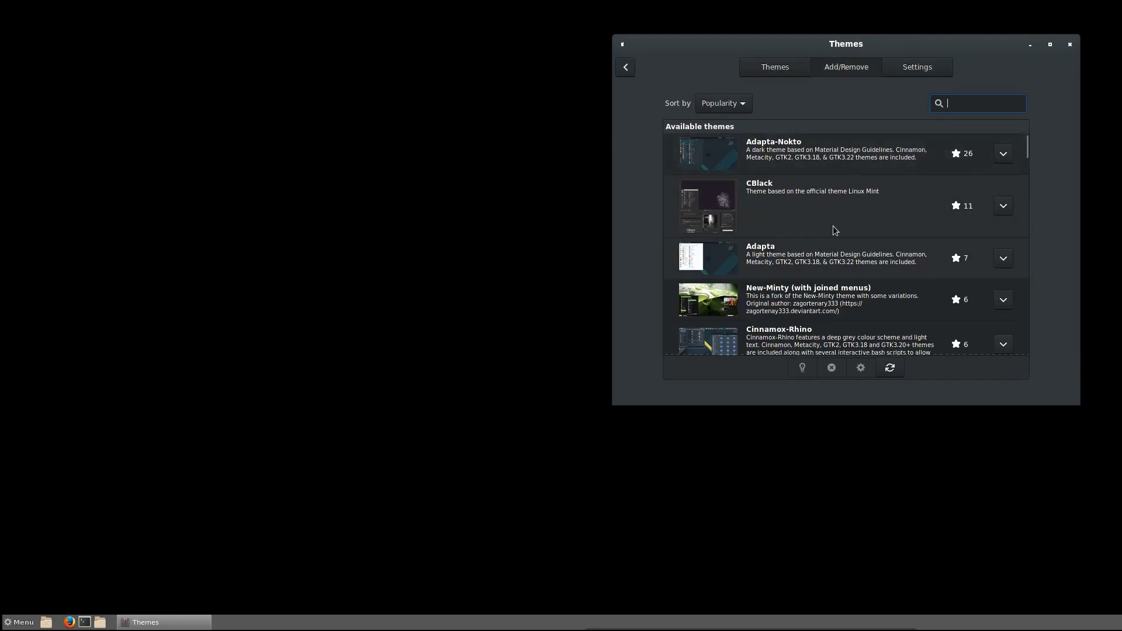
- View the miscellaneous theme options, then go back to the System Settings overview
key("super")
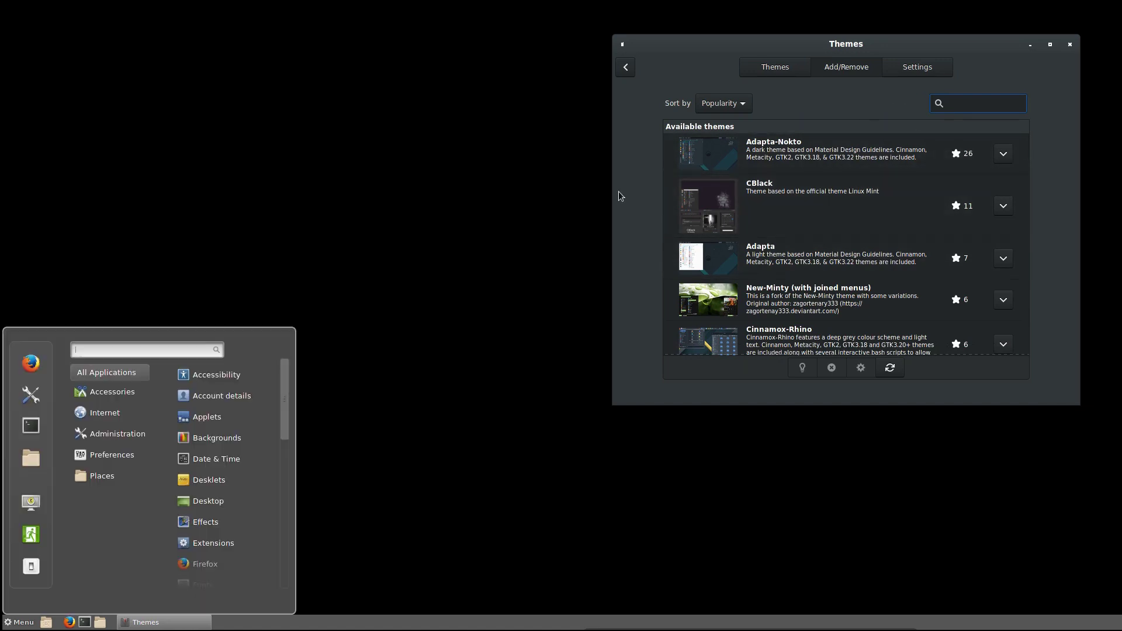
key("super")
left_click(930, 70)
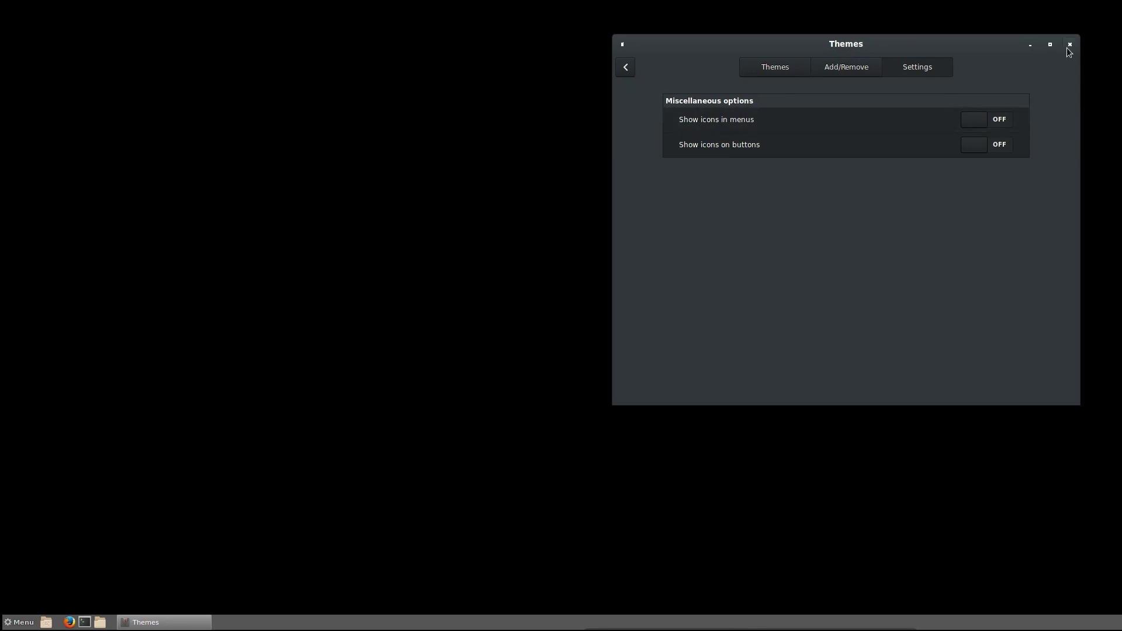
left_click(621, 70)
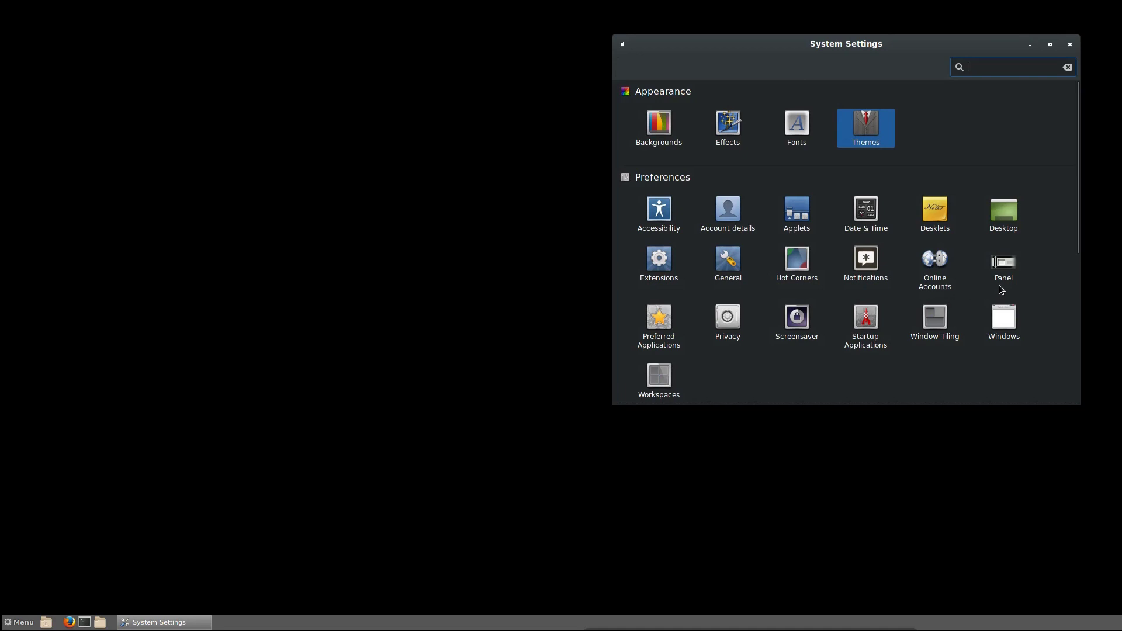
- Open a terminal, move it to the left side, and browse the application menu
key("ctrl+alt+t")
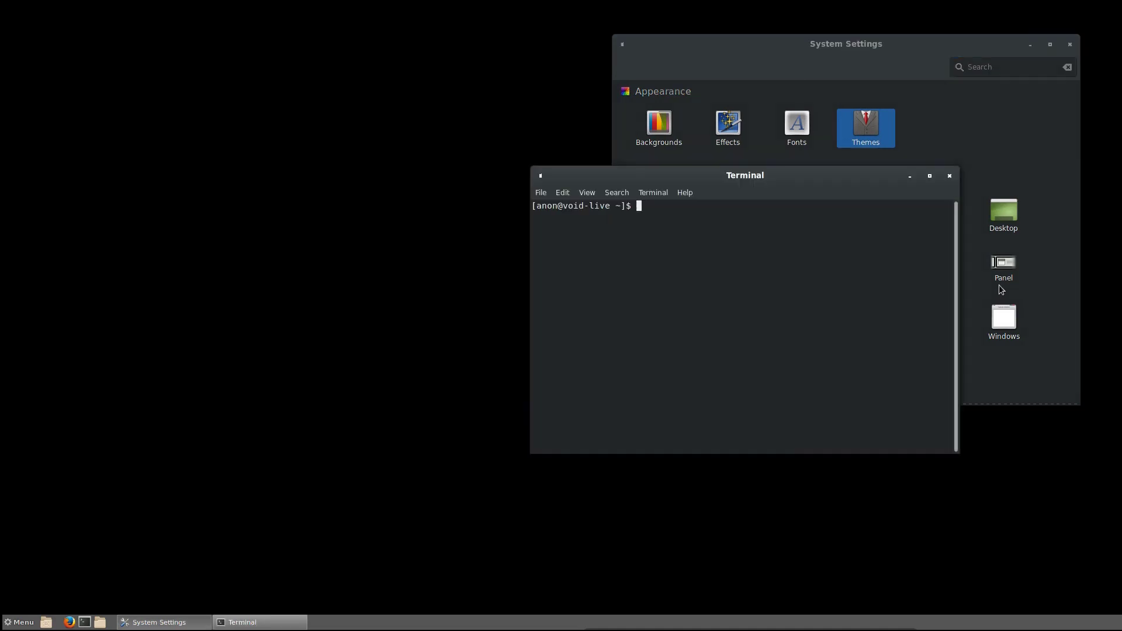
type("neofe")
key("BackSpace")
key("BackSpace")
key("BackSpace")
key("BackSpace")
key("BackSpace")
left_click_drag(875, 191, 440, 164)
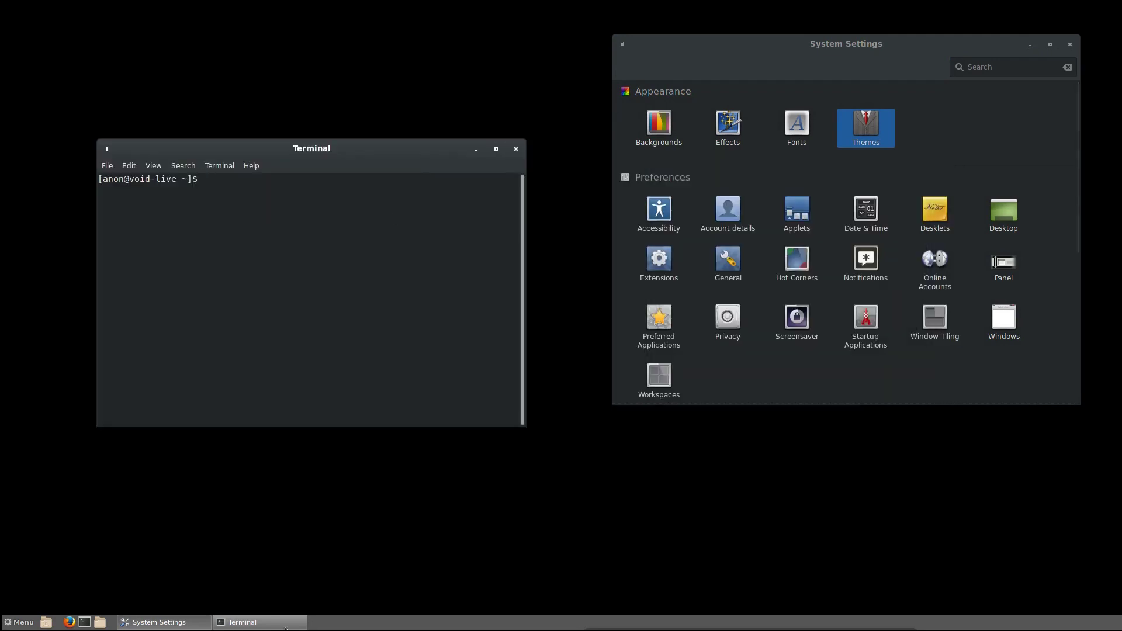
left_click(24, 623)
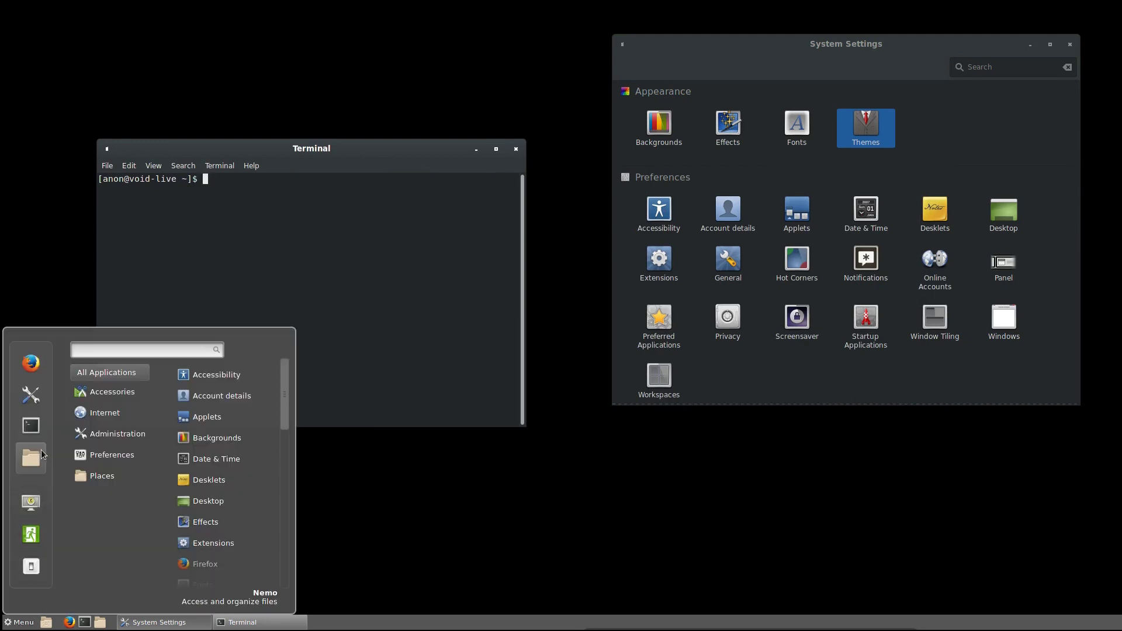
mouse_move(124, 463)
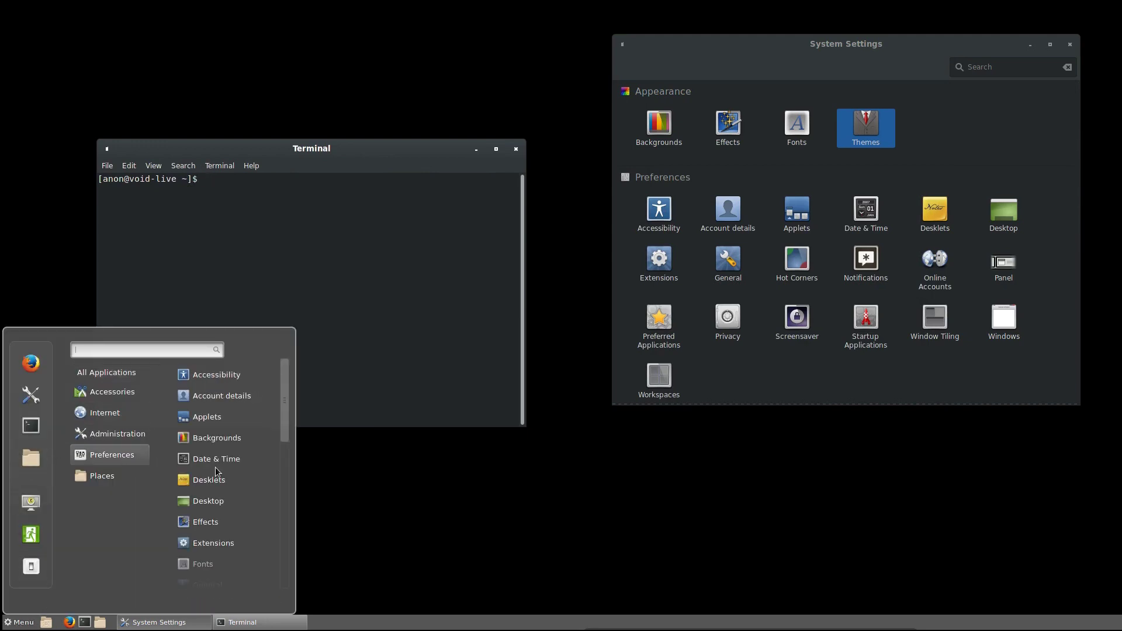
left_click_drag(283, 356, 285, 571)
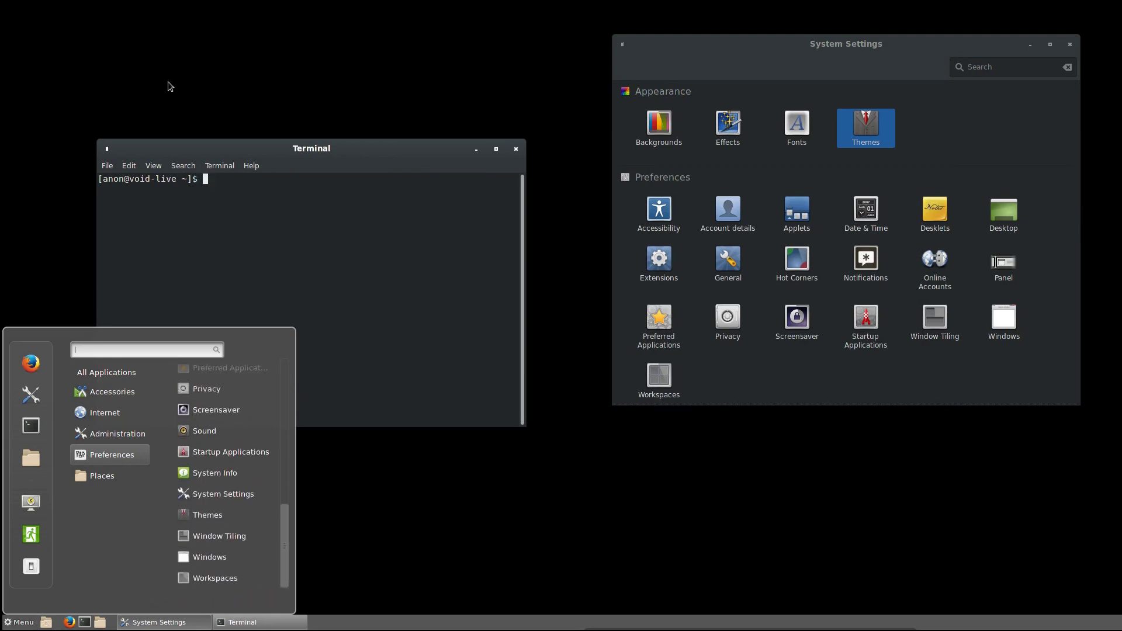
left_click(217, 185)
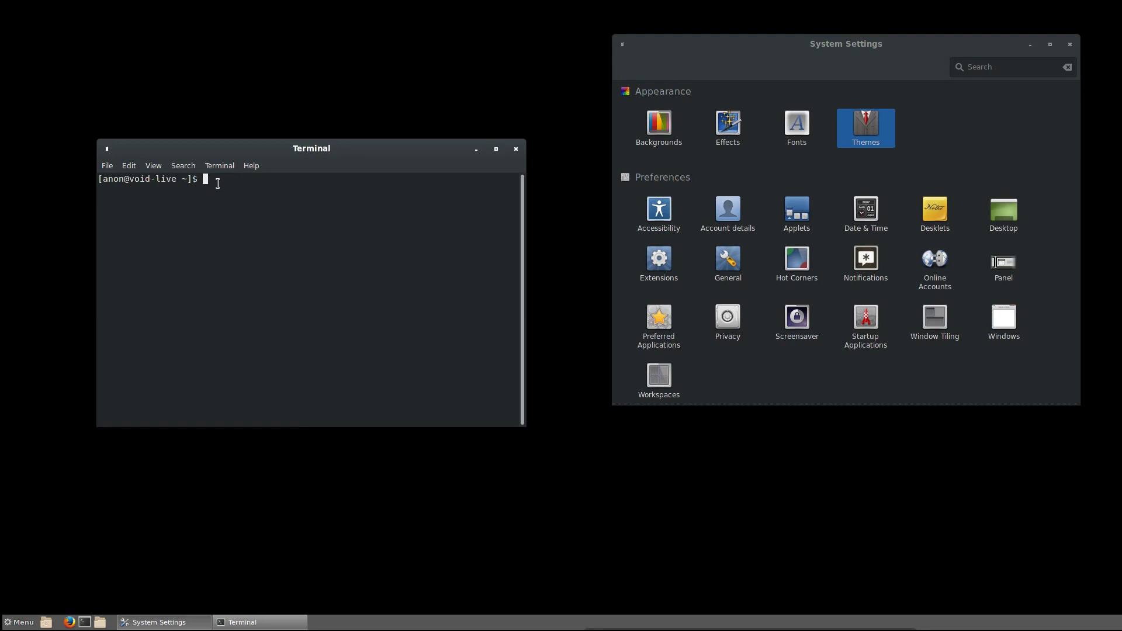
- Run void-installer, then rerun it as root with sudo !!
type("void-installer")
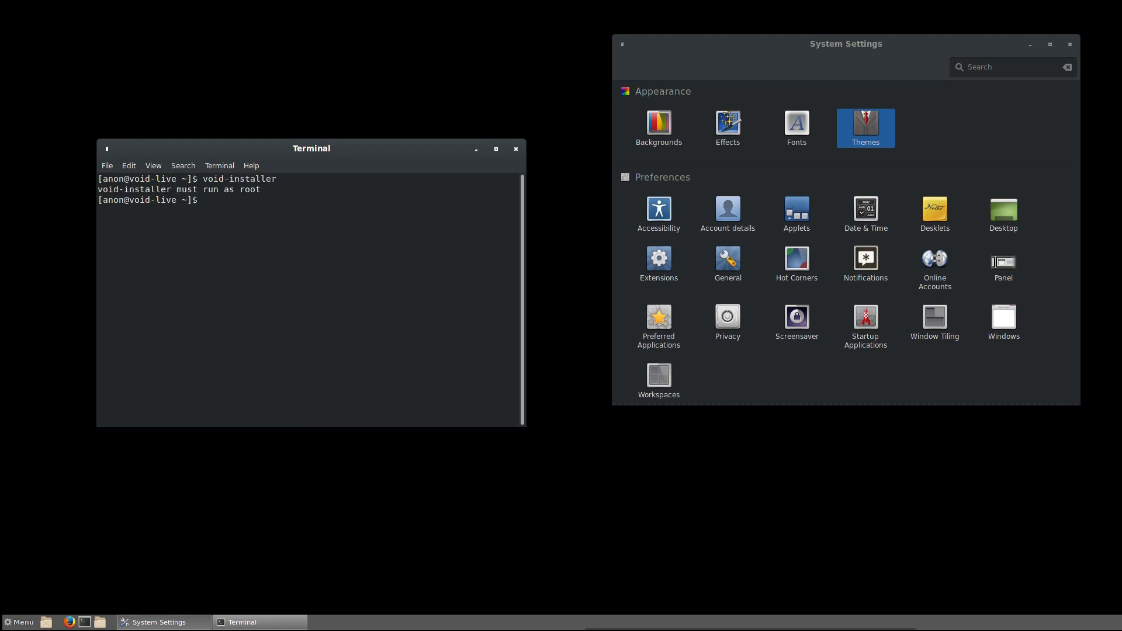
type("sudo !!")
key("Return")
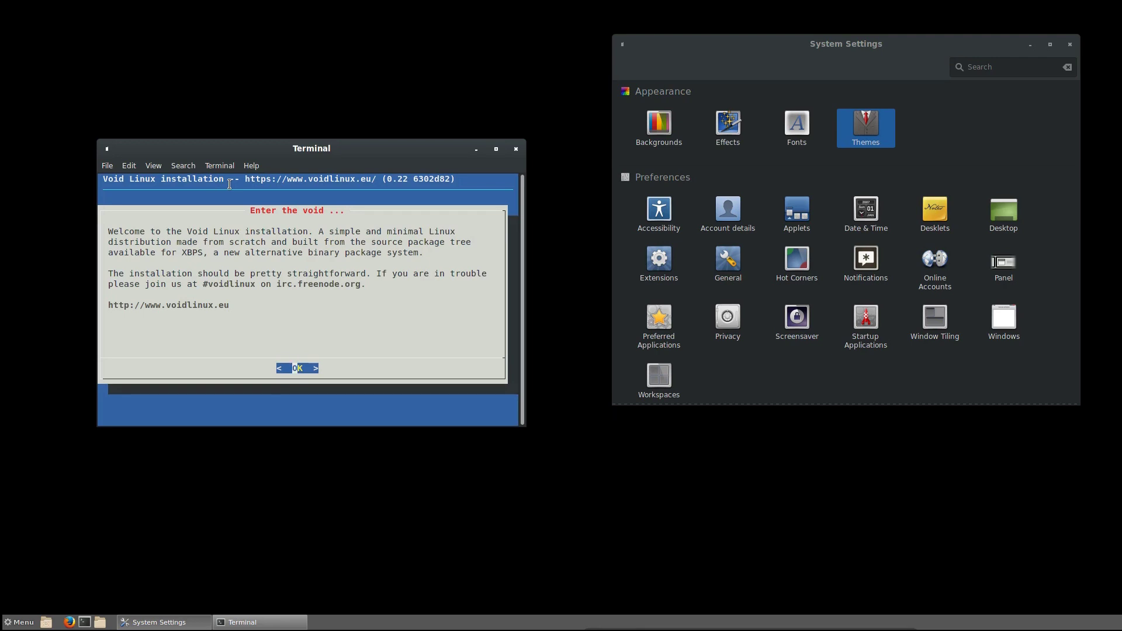
- Drag the terminal running the installer to the right, over System Settings
left_click_drag(356, 144, 827, 150)
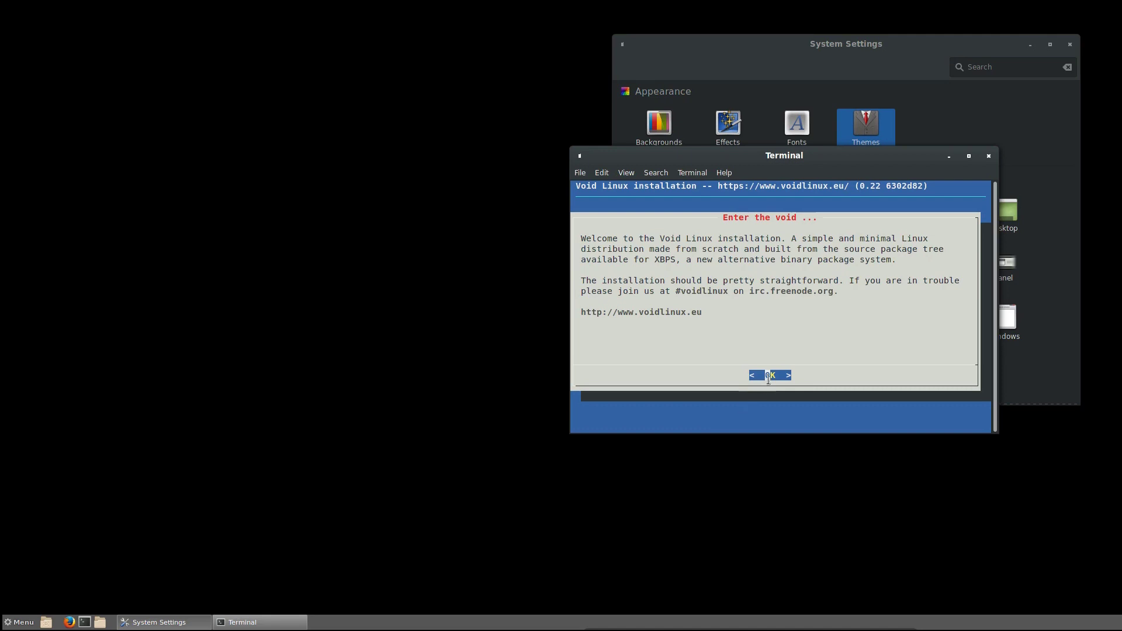
- Dismiss the installer welcome and select the dk keymap in the Keyboard list
key("Return")
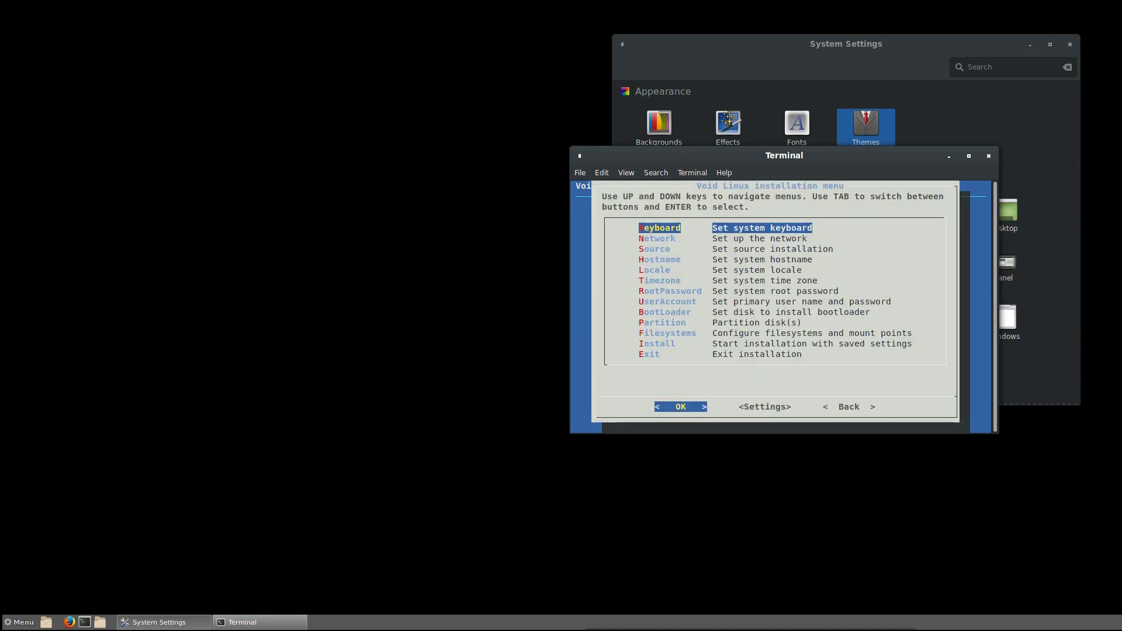
key("Return")
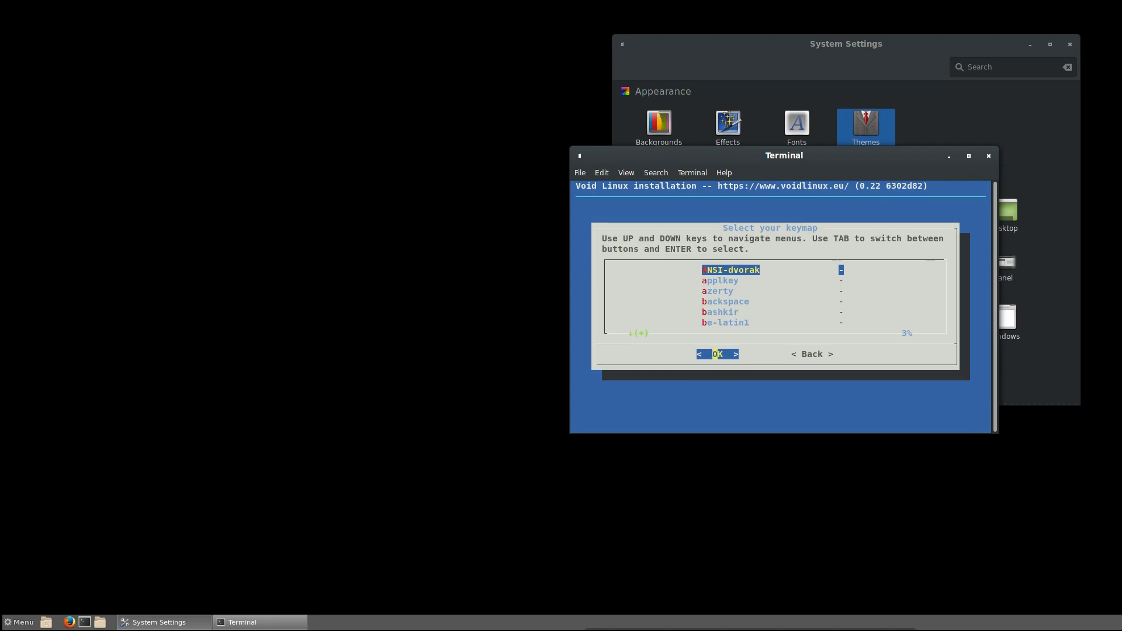
key("Down")
key("Down")
key("Down")
key("Down")
key("Down")
key("Down")
key("Down")
key("Down")
key("Down")
key("Down")
key("Down")
key("Down")
key("Down")
key("Down")
key("Down")
key("Down")
key("Down")
key("Down")
key("Down")
key("Down")
key("Down")
key("Down")
key("Down")
key("Down")
key("Down")
key("Down")
key("Down")
key("Down")
key("Down")
key("Down")
key("Down")
key("Down")
key("Down")
key("Down")
key("Down")
key("Down")
key("Down")
key("Down")
key("Down")
key("Down")
key("Up")
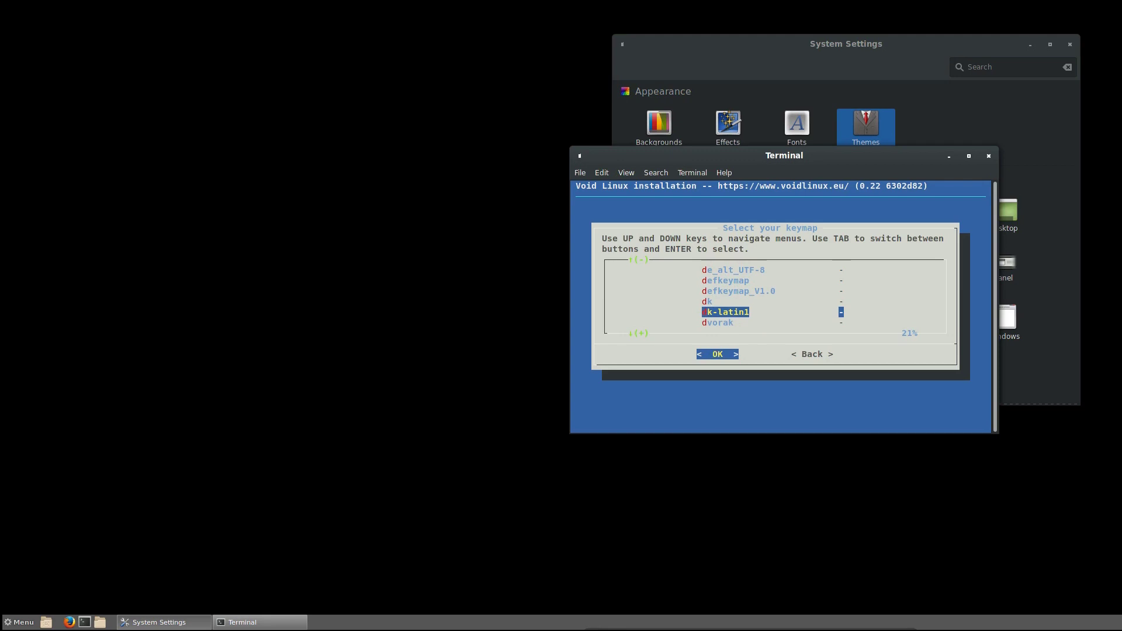
key("Up")
key("Down")
key("Up")
key("Down")
key("Up")
- Confirm the dk keymap and configure the enp0s3 interface via DHCP
key("Return")
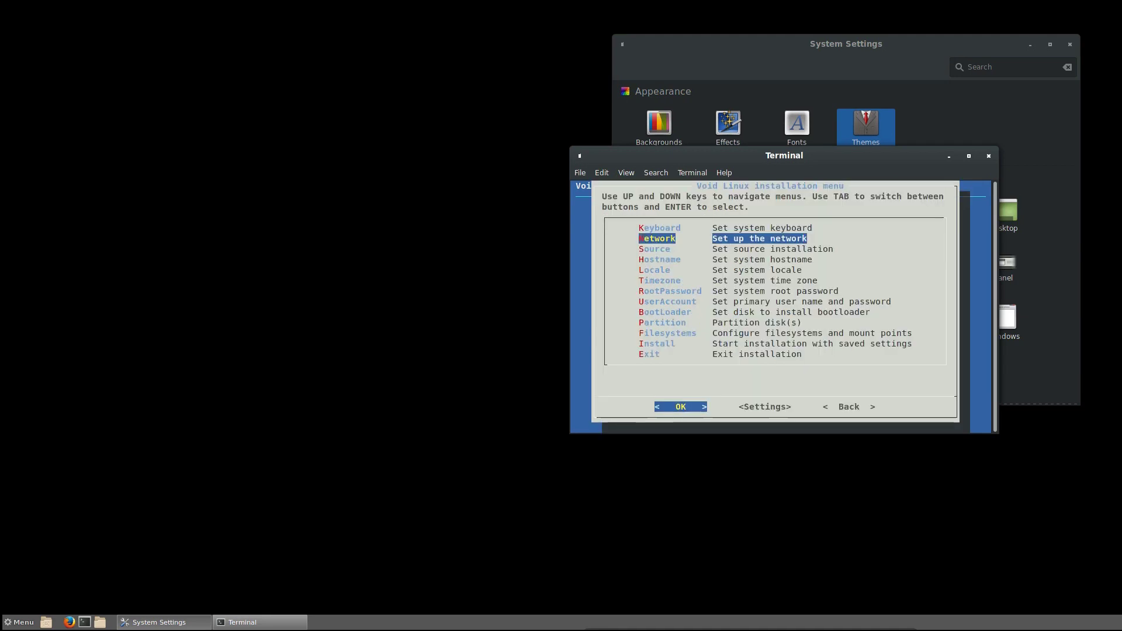
key("Return")
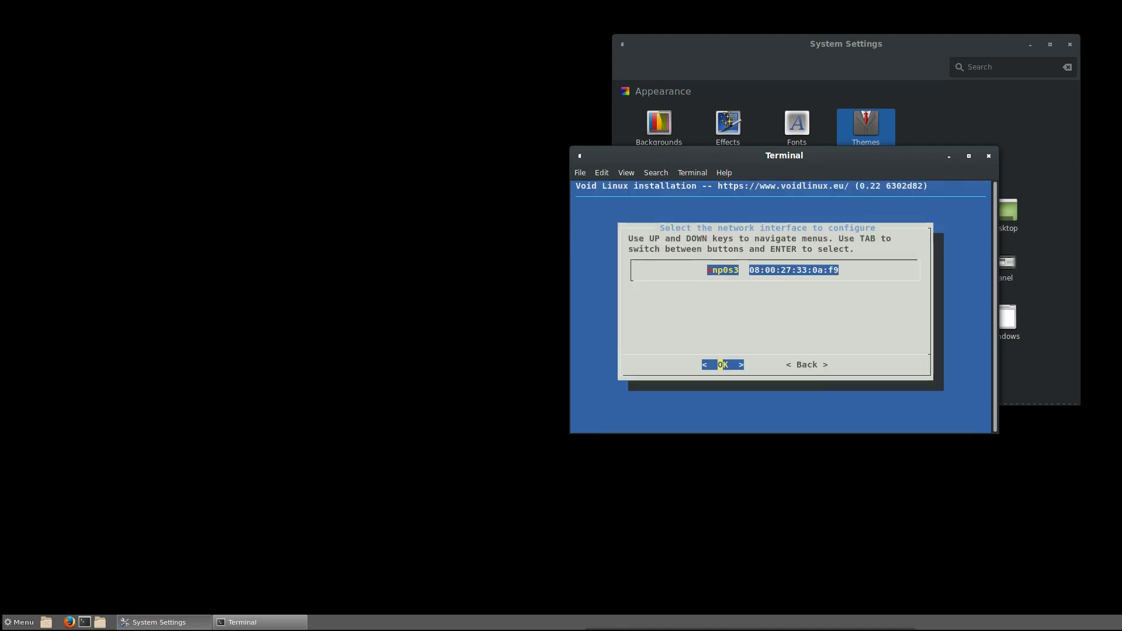
key("Return")
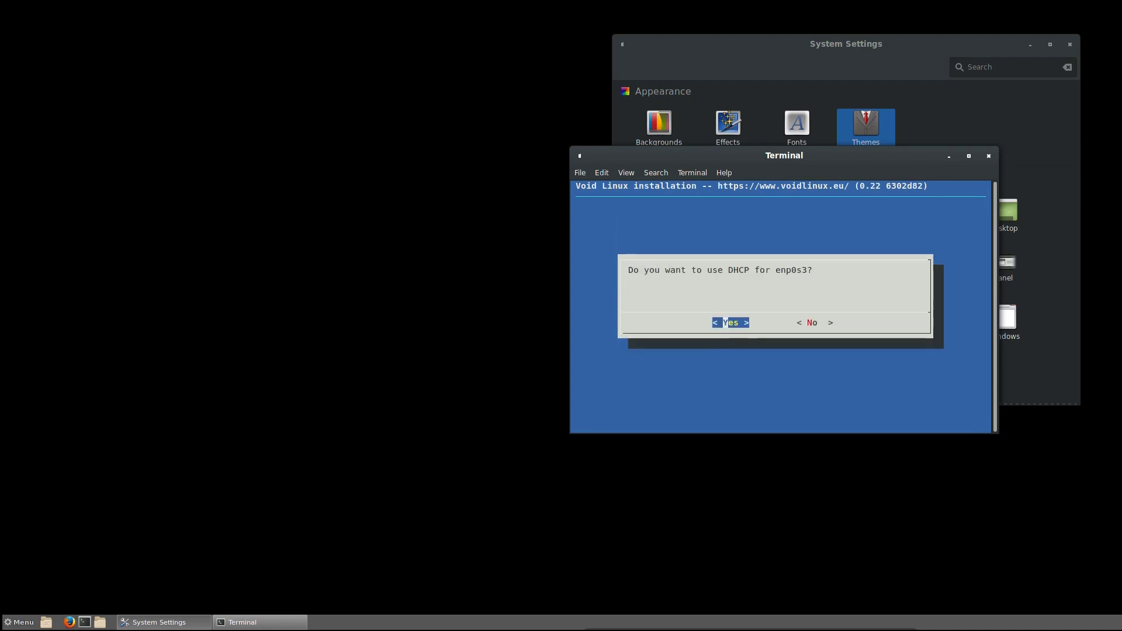
key("Return")
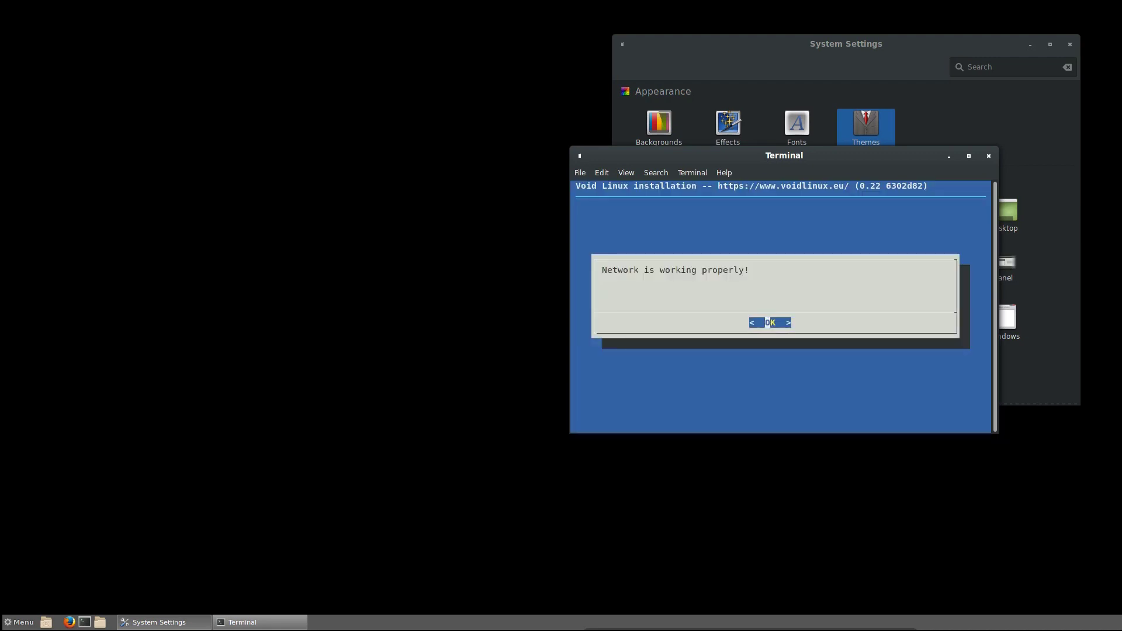
key("Return")
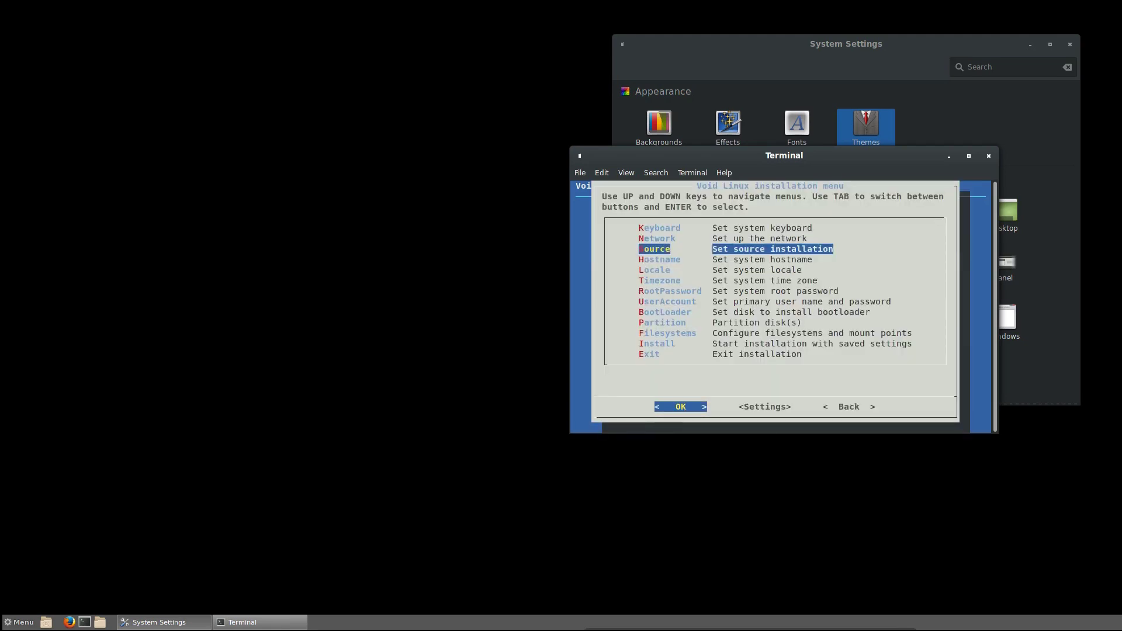
- Choose Network as the installation source and move on to the Hostname setting
key("Return")
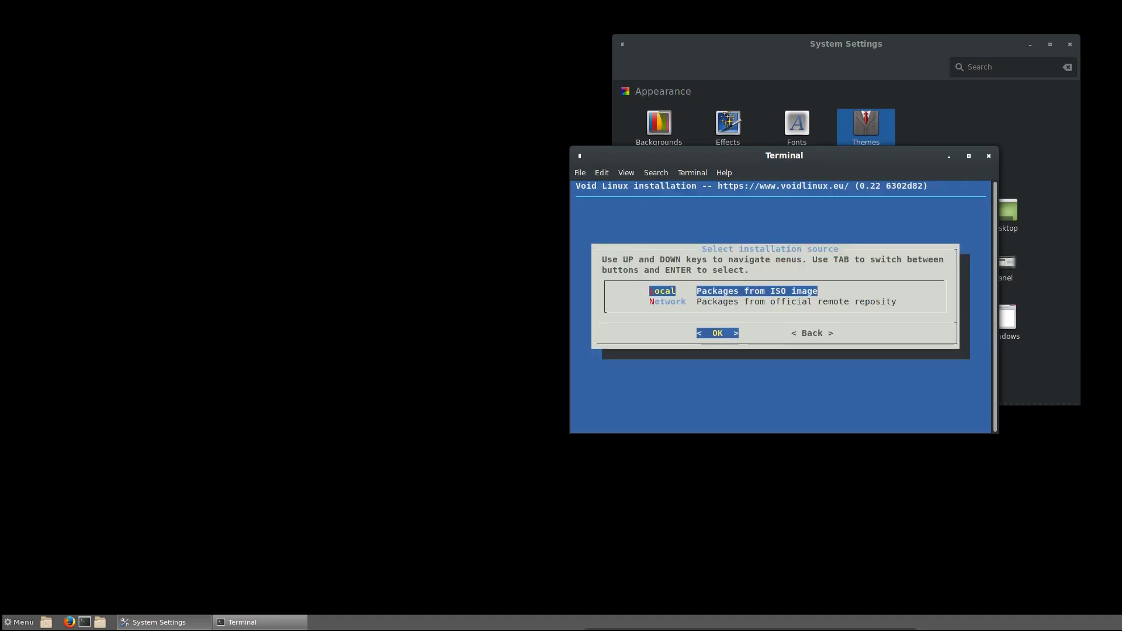
key("Down")
key("Up")
key("Down")
key("Return")
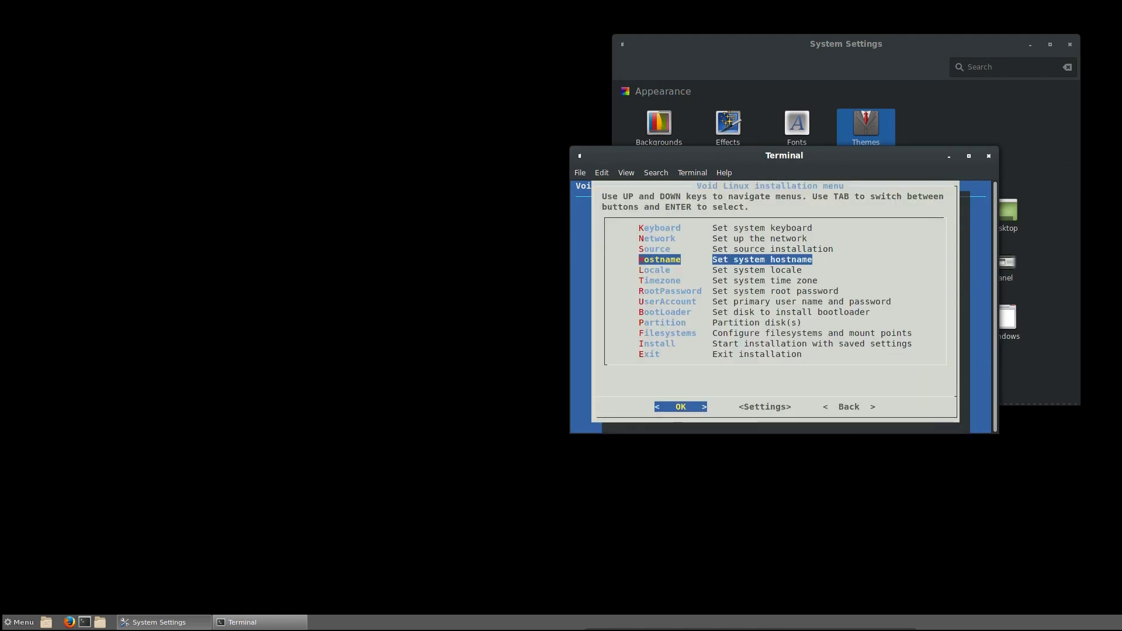
key("Up")
key("Down")
key("Return")
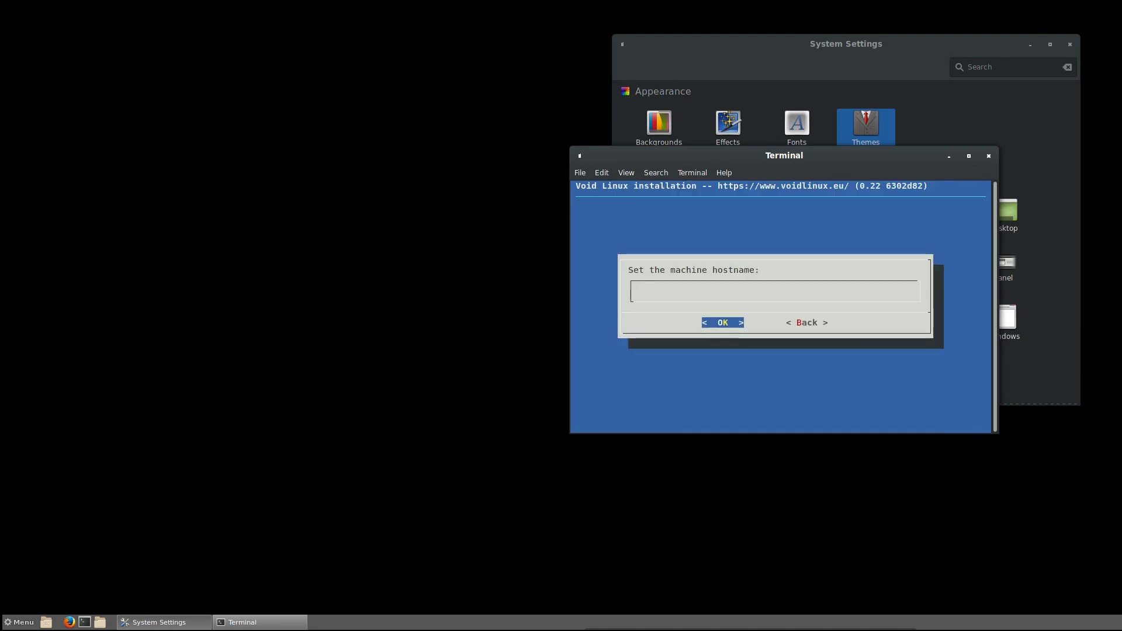
- Set the hostname to void and the locale to Danish (Denmark)
type("void")
key("Return")
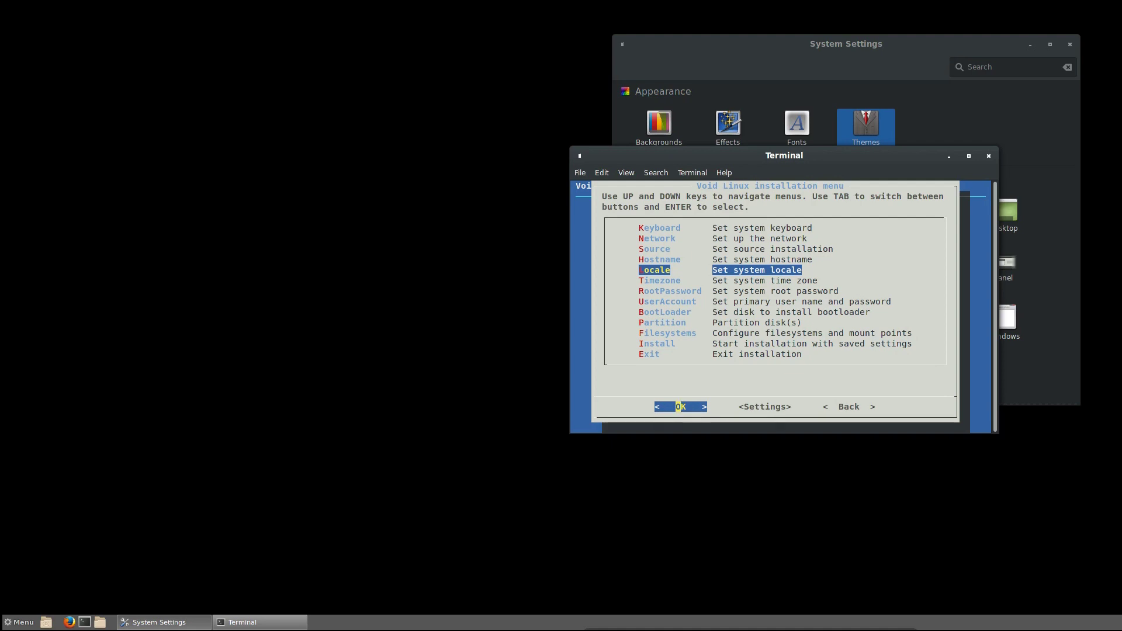
key("Return")
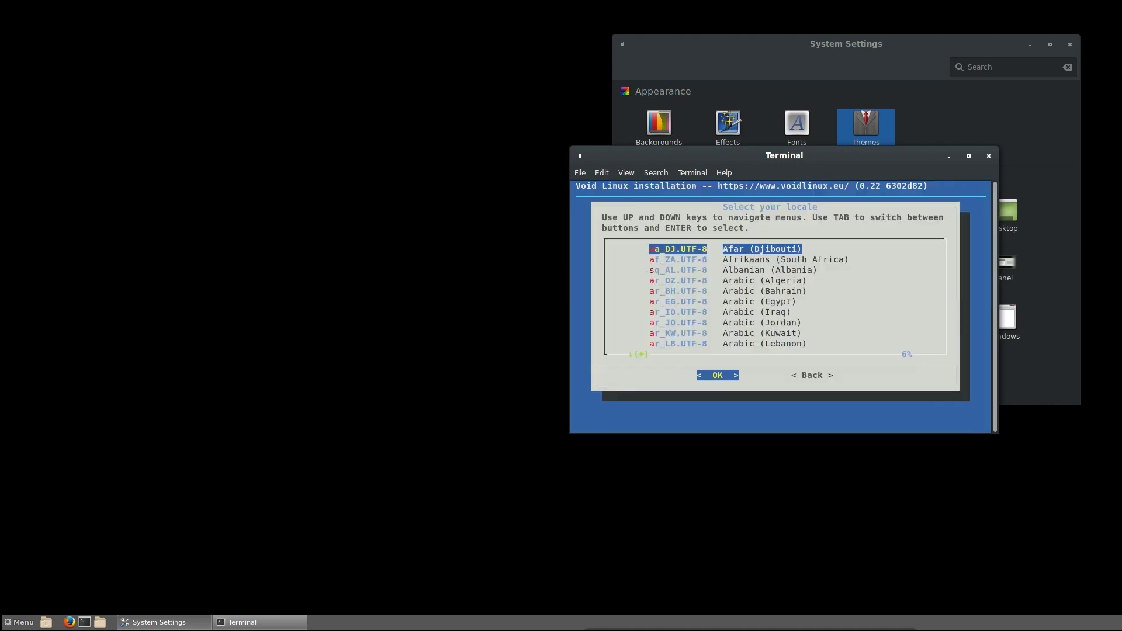
key("Down")
key("Down")
key("Down")
key("Down")
key("Down")
key("Down")
key("Down")
key("Down")
key("Down")
key("Down")
key("Down")
key("Down")
key("Down")
key("Down")
key("Down")
key("Down")
key("Down")
key("Down")
key("Down")
key("Down")
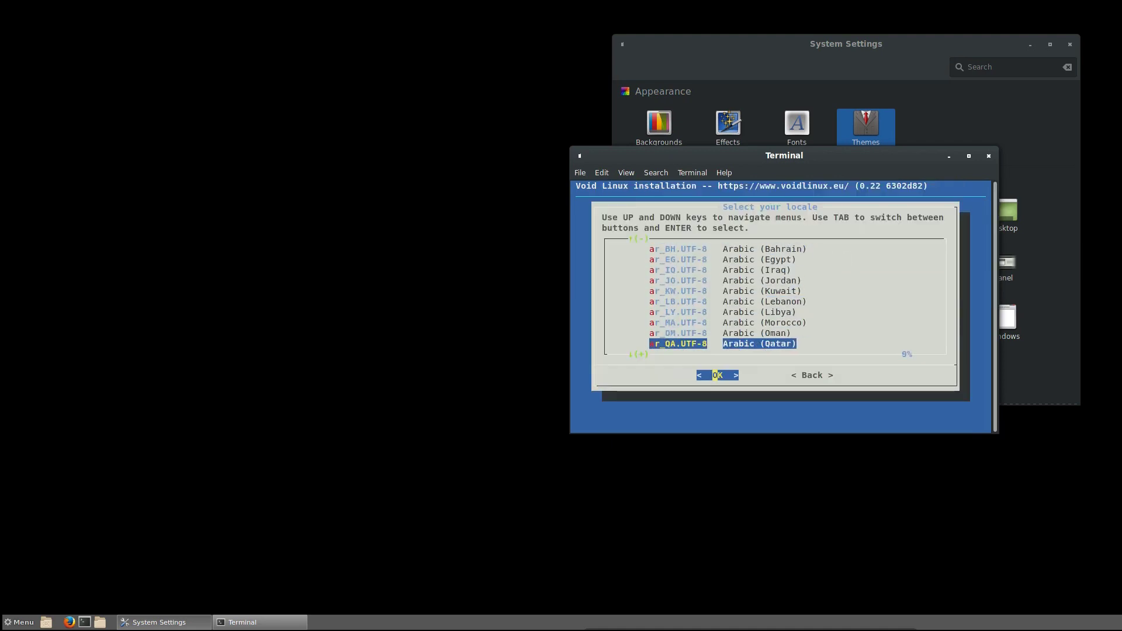
key("Down")
key("Down")
key("Down")
key("Down")
key("Down")
key("Down")
key("Down")
key("Down")
key("Down")
key("Down")
key("Down")
key("Down")
key("Up")
key("Up")
key("Up")
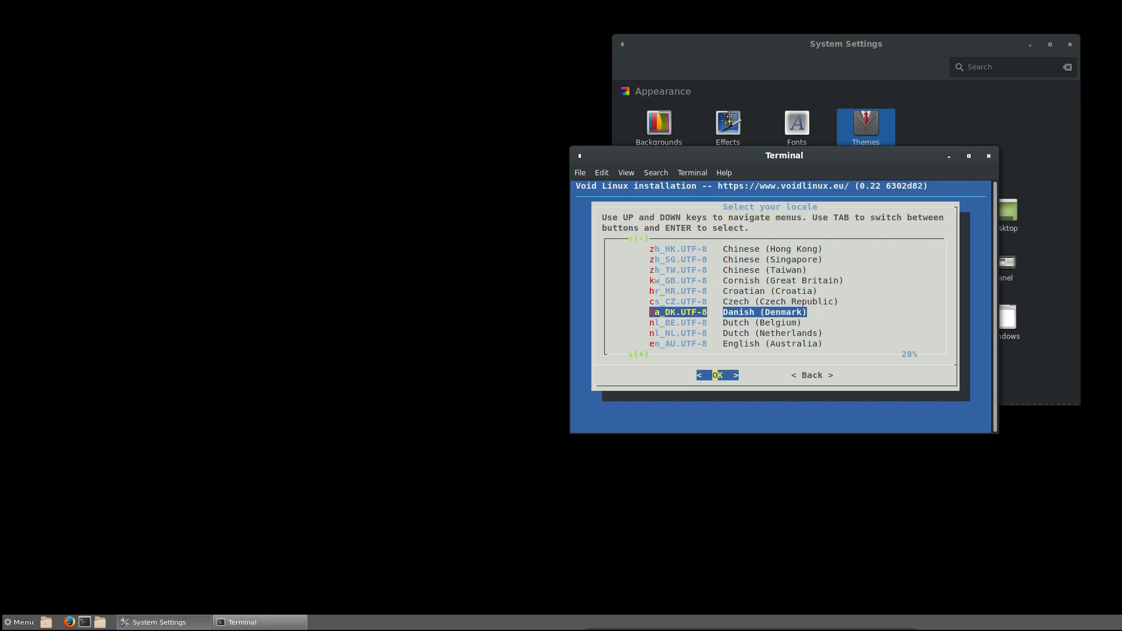
key("Return")
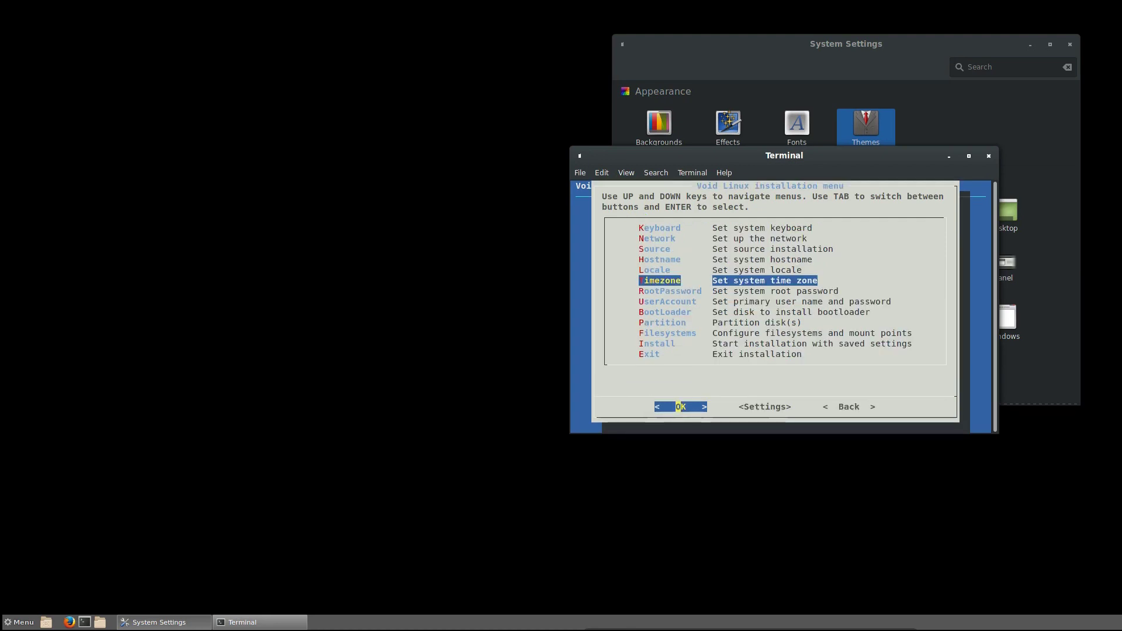
- Scroll the Timezone list past America and Asia to Europe/Copenhagen
key("Return")
key("Down")
key("Down")
key("Down")
key("Down")
key("Down")
key("Down")
key("Down")
key("Down")
key("Down")
key("Down")
key("Down")
key("Down")
key("Down")
key("Down")
key("Down")
key("Down")
key("Down")
key("Down")
key("Down")
key("Down")
key("Down")
key("Down")
key("Down")
key("Down")
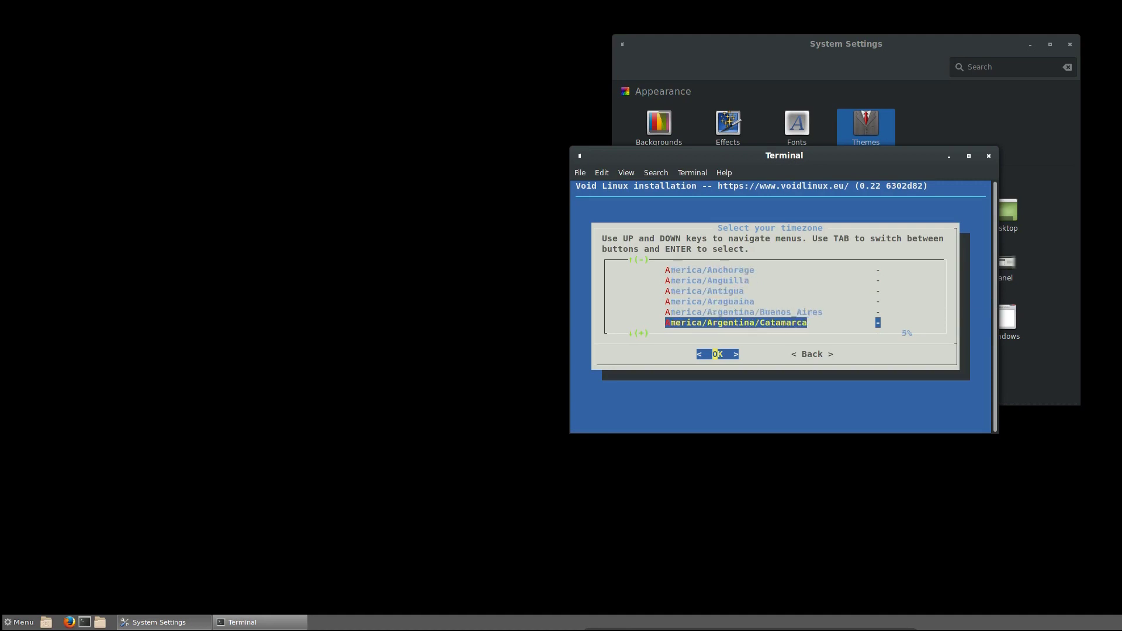
key("Down")
key("Down")
key("Down")
key("Down")
key("Down")
key("Down")
key("Down")
key("Down")
key("Down")
key("Down")
key("Down")
key("Down")
key("Down")
key("Down")
key("Down")
key("Down")
key("Down")
key("Down")
key("Down")
key("Down")
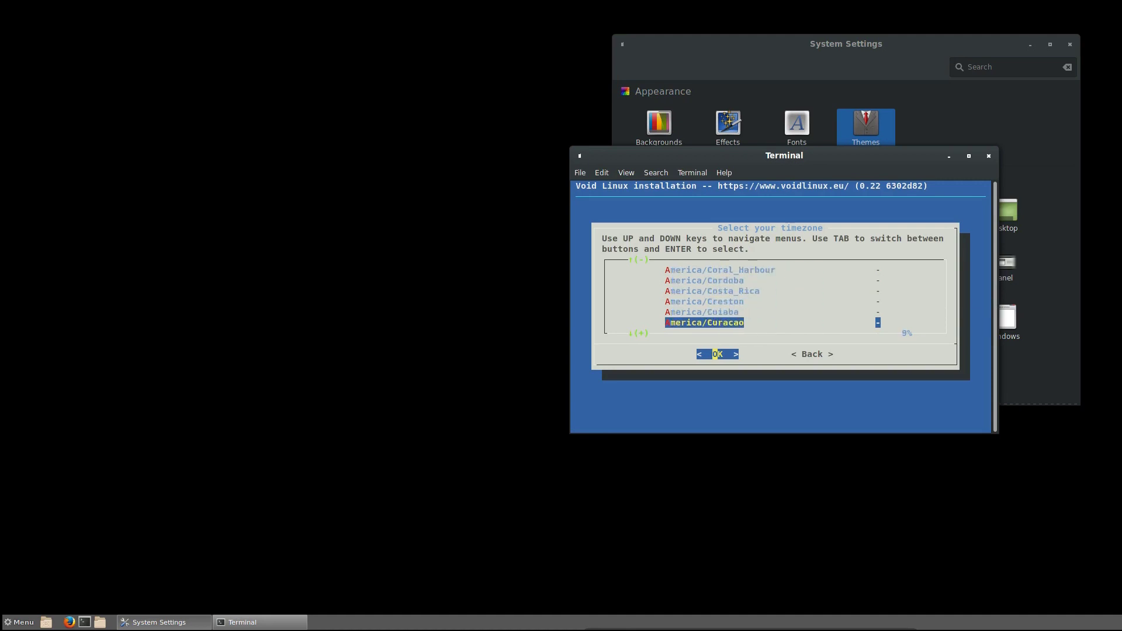
key("Down")
key("Down")
key("Down")
key("Down")
key("Down")
key("Down")
key("Down")
key("Down")
key("Down")
key("Down")
key("Down")
key("Down")
key("Down")
key("Down")
key("Down")
key("Down")
key("Down")
key("Down")
key("Down")
key("Down")
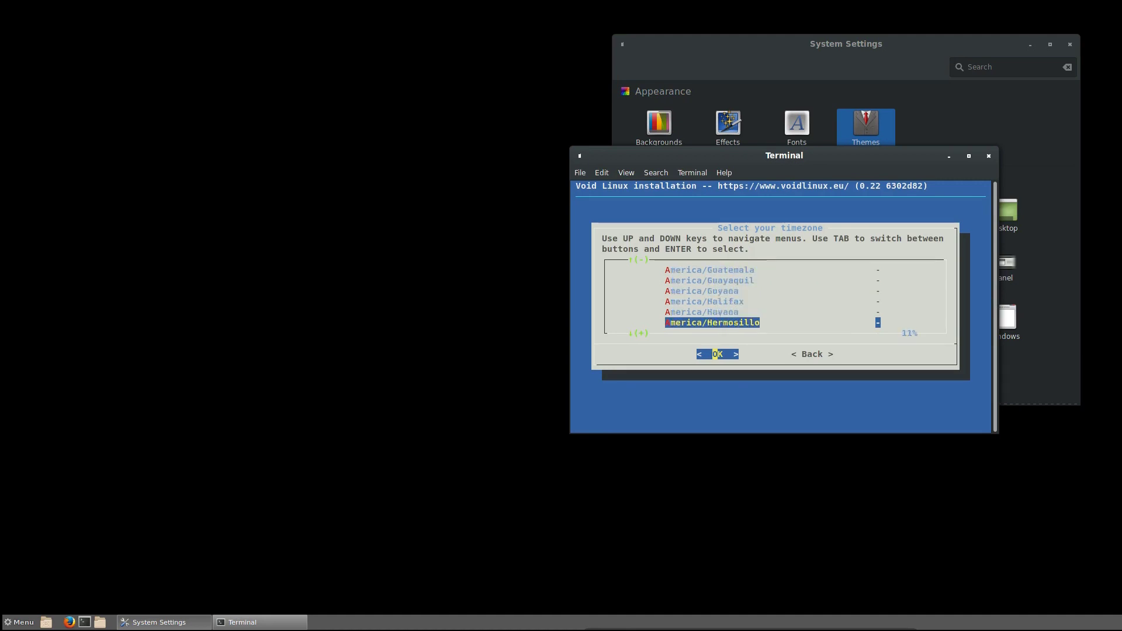
key("Down")
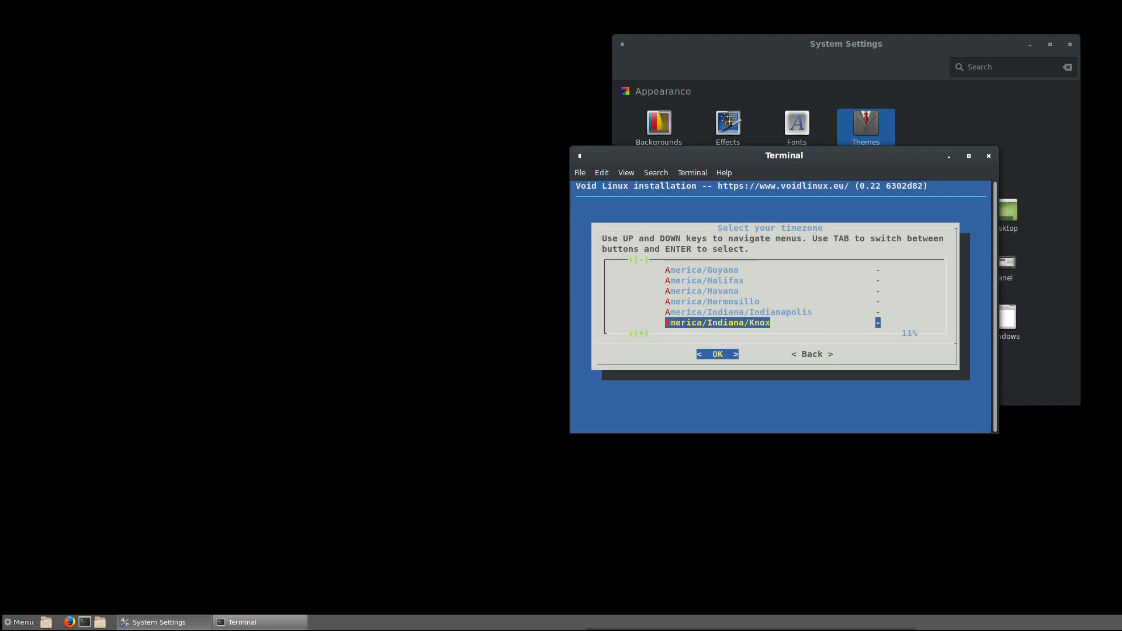
key("Up")
key("Down")
key("Down")
key("Down")
key("Down")
key("Down")
key("Down")
key("Down")
key("Down")
key("Down")
key("Down")
key("Down")
key("Down")
key("Down")
key("Down")
key("Up")
key("Up")
key("Up")
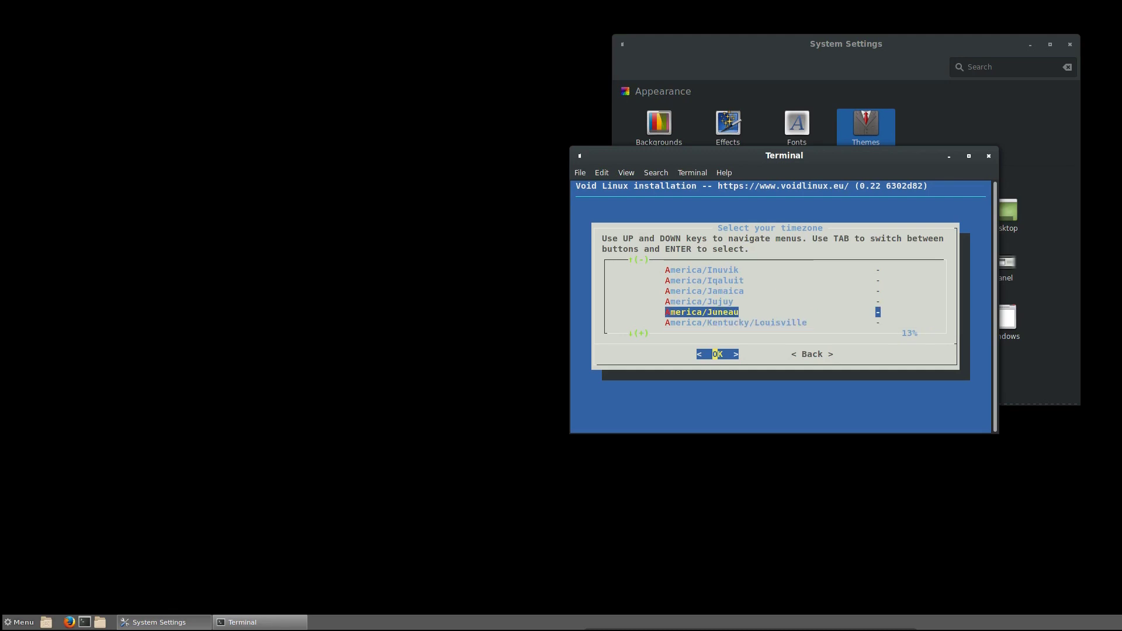
key("Down")
key("Down")
key("Down")
key("Down")
key("Down")
key("Down")
key("Down")
key("Down")
key("Down")
key("Down")
key("Down")
key("Down")
key("Down")
key("Down")
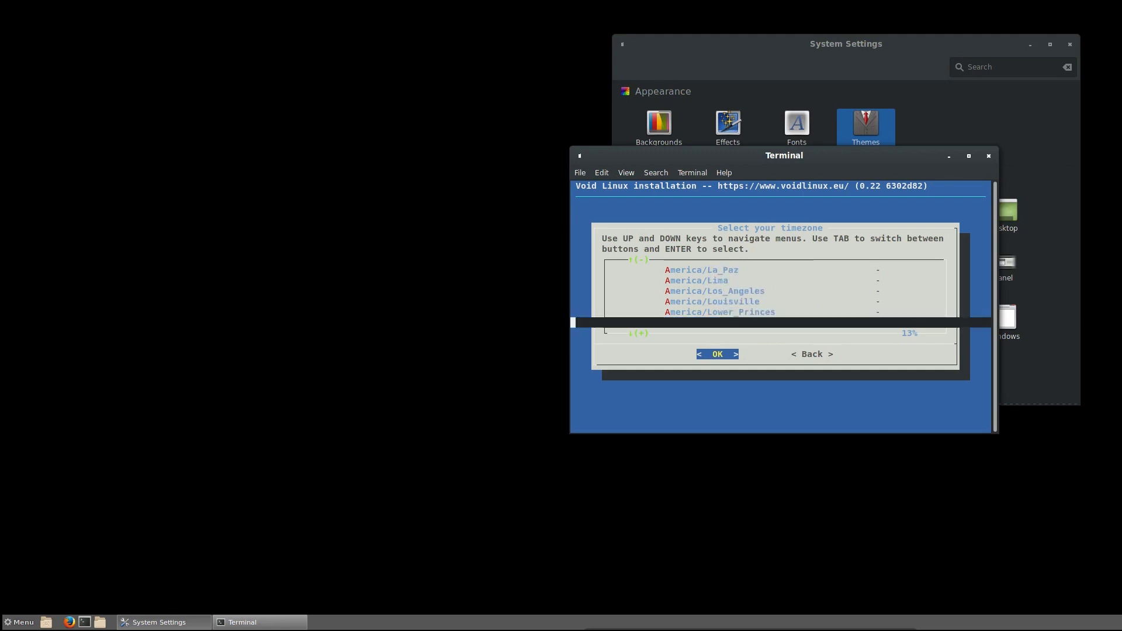
key("Down")
key("Down")
key("Down")
key("Down")
key("Down")
key("Down")
key("Down")
key("Down")
key("Down")
key("Down")
key("Down")
key("Down")
key("Down")
key("Down")
key("Down")
key("Down")
key("Down")
key("Down")
key("Down")
key("Down")
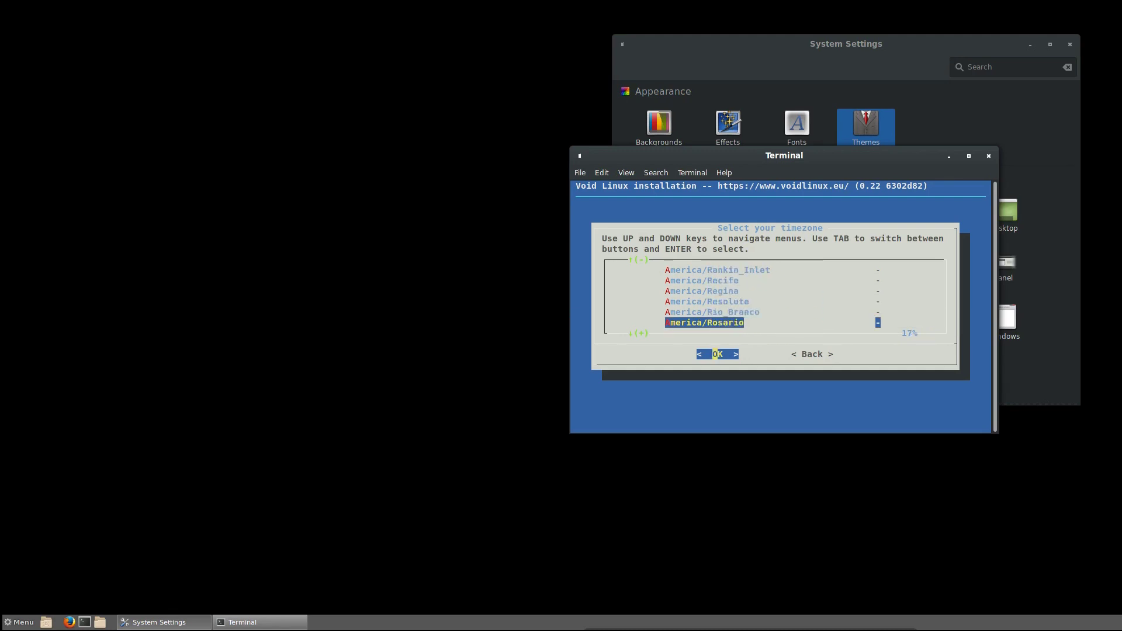
key("Down")
key("Down")
key("Down")
key("Down")
key("Down")
key("Down")
key("Down")
key("Down")
key("Down")
key("Down")
key("Down")
key("Down")
key("Down")
key("Down")
key("Down")
key("Down")
key("Down")
key("Down")
key("Down")
key("Down")
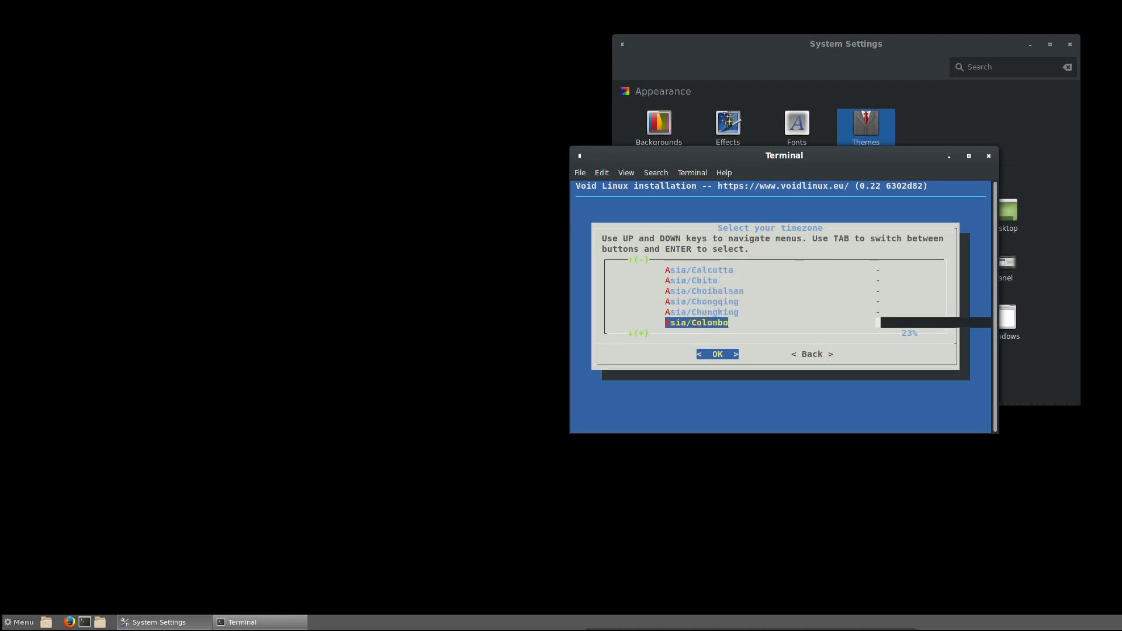
key("Down")
key("Down")
key("Down")
key("Down")
key("Down")
key("Down")
key("Down")
key("Down")
key("Down")
key("Down")
key("Down")
key("Down")
key("Down")
key("Down")
key("Down")
key("Down")
key("Down")
key("Down")
key("Down")
key("Down")
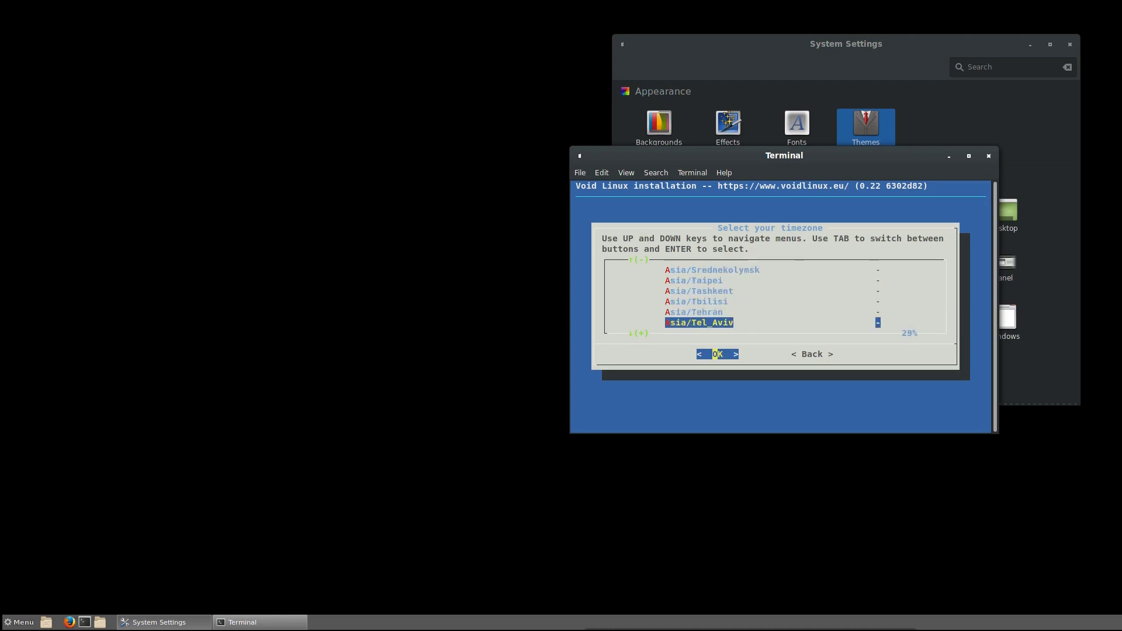
key("Down")
key("Down")
key("Down")
key("Down")
key("Down")
key("Down")
key("Down")
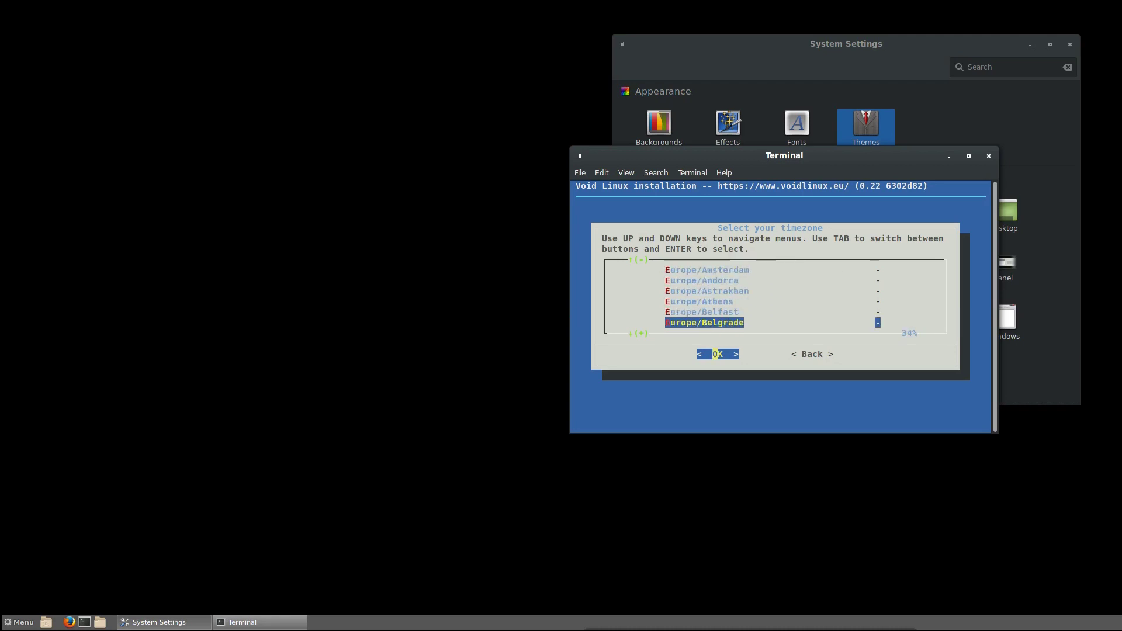
key("Up")
key("Down")
key("Down")
key("Down")
key("Down")
key("Down")
key("Down")
key("Down")
key("Down")
key("Down")
key("Up")
key("Up")
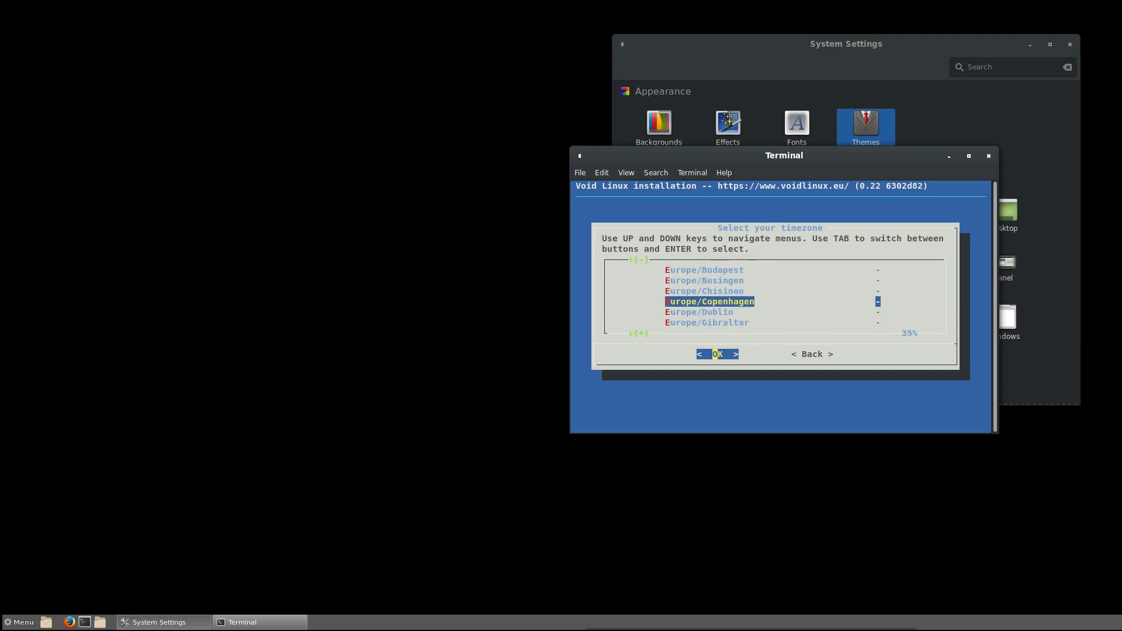
- Accept Europe/Copenhagen as time zone and set the root password, entered twice
key("Return")
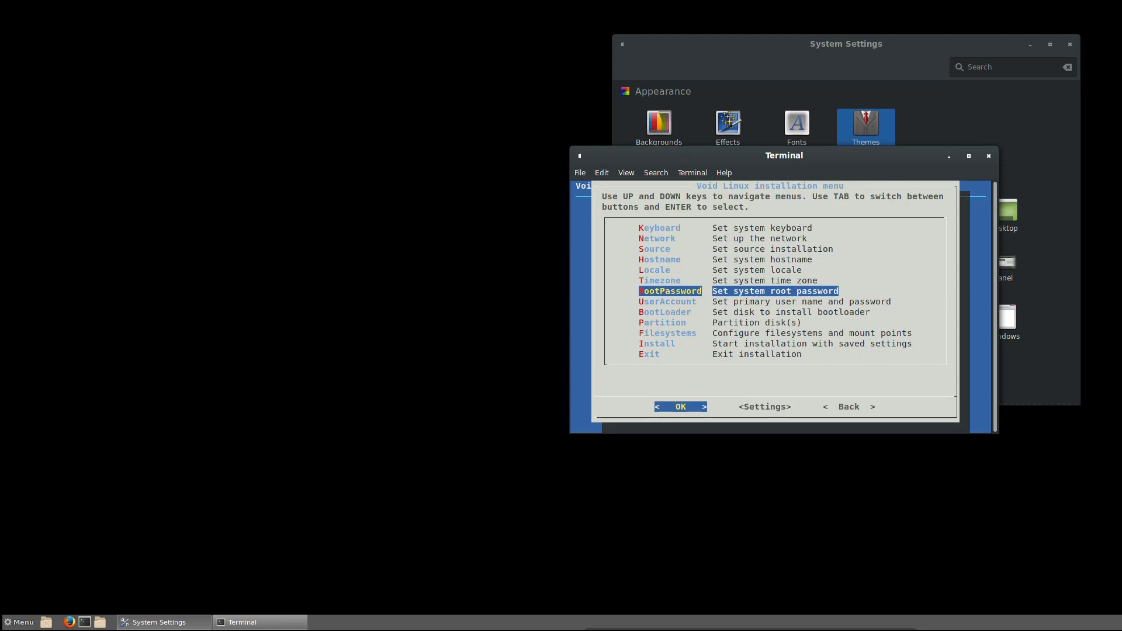
key("Return")
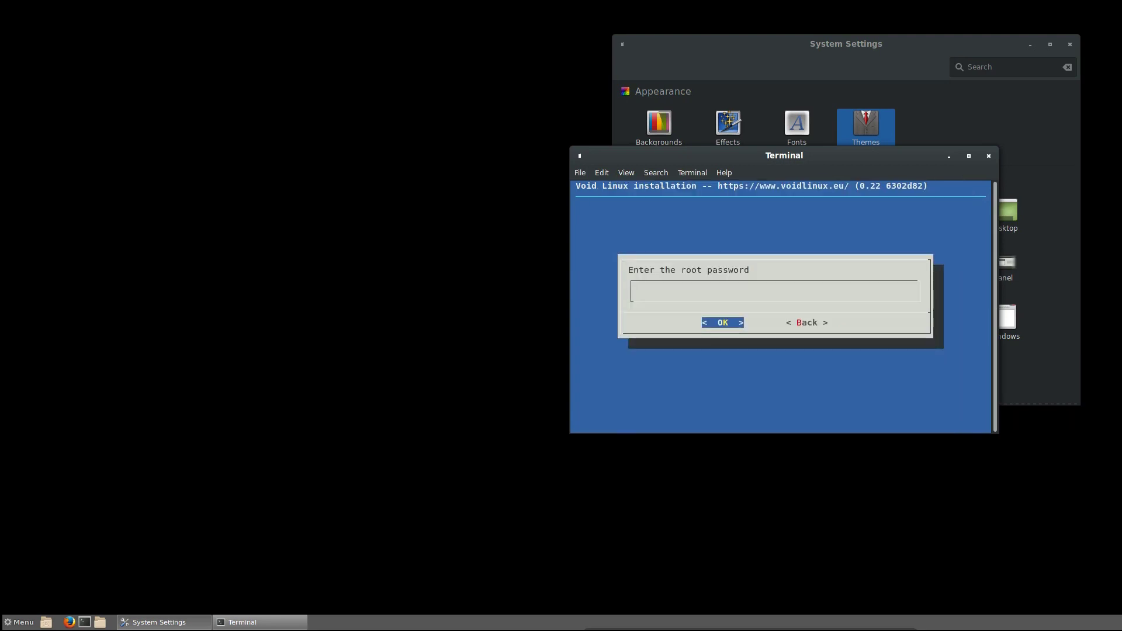
type("void")
key("Return")
type("void")
key("Return")
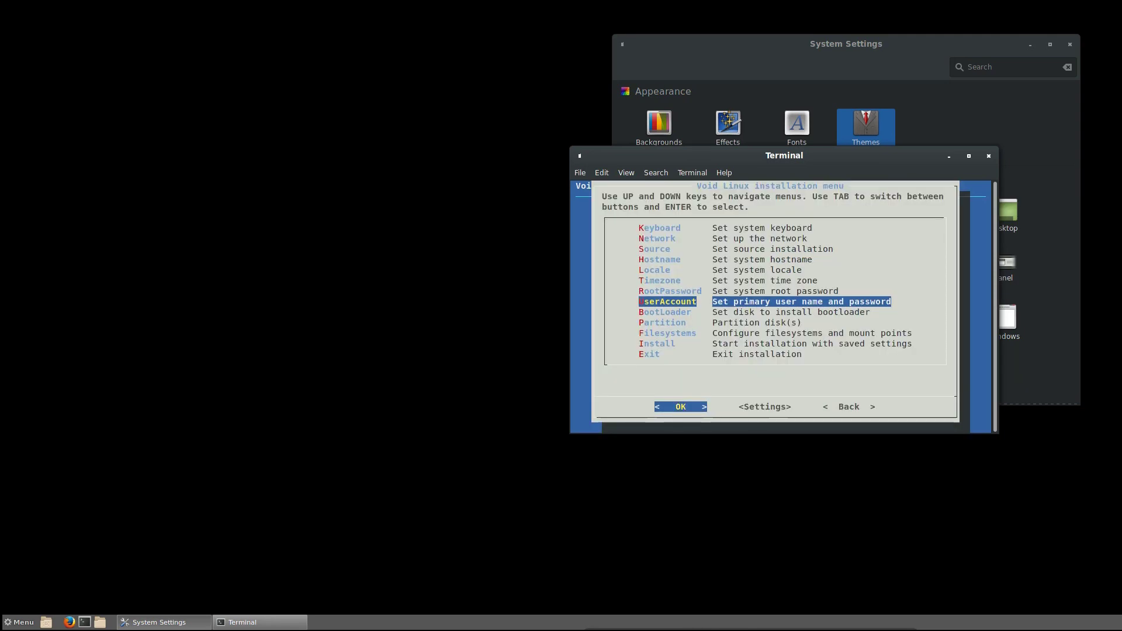
- Create the user account, entering its login name, full name and password twice
key("Return")
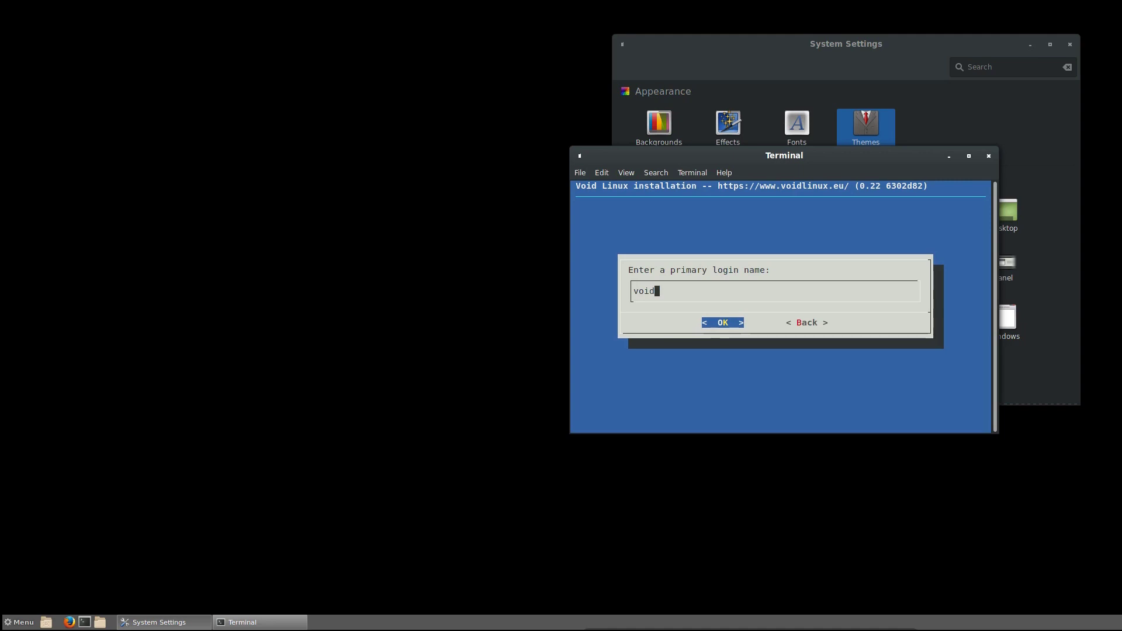
key("BackSpace")
key("BackSpace")
key("BackSpace")
key("BackSpace")
type("dino")
key("Return")
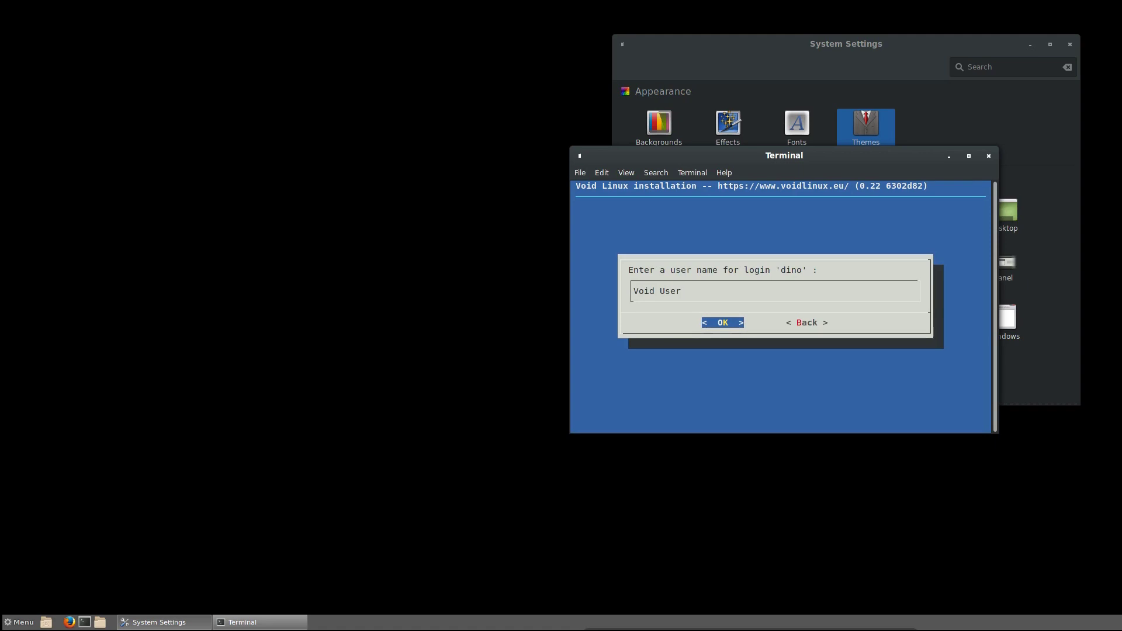
key("BackSpace")
key("BackSpace")
key("BackSpace")
key("BackSpace")
key("BackSpace")
key("BackSpace")
key("BackSpace")
key("BackSpace")
key("BackSpace")
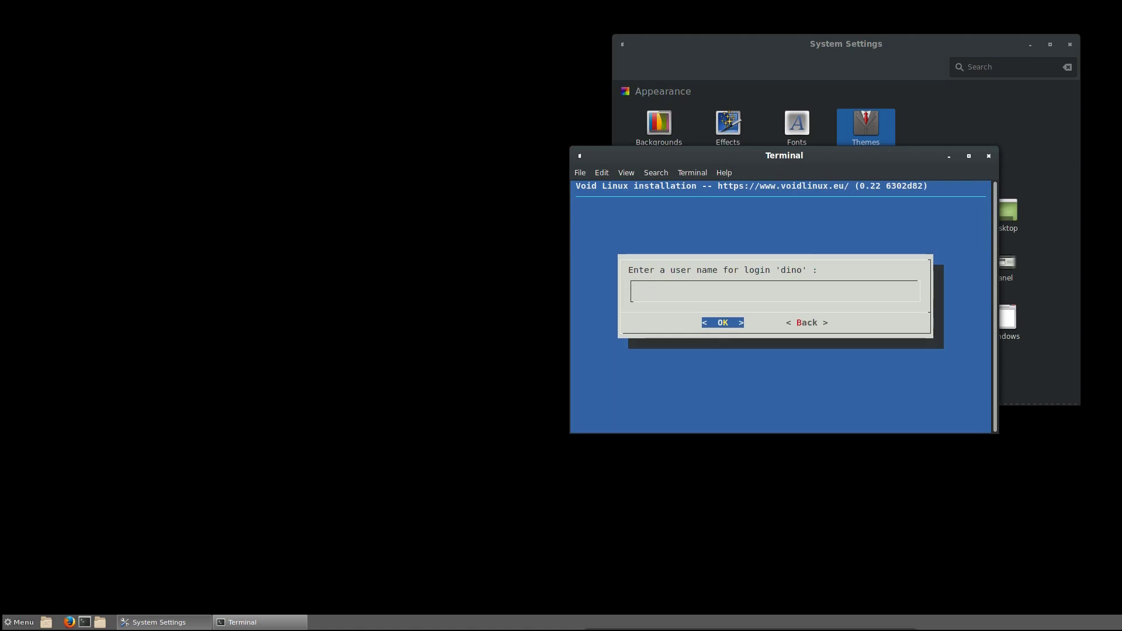
type("dino")
key("Return")
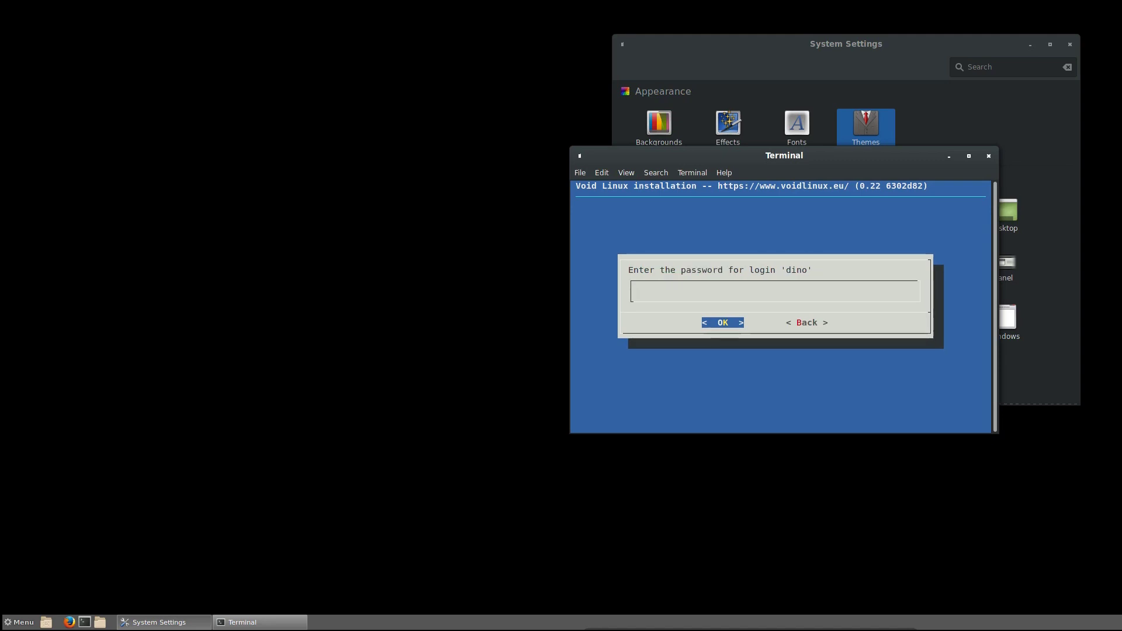
type("****")
key("Return")
type("****")
key("Return")
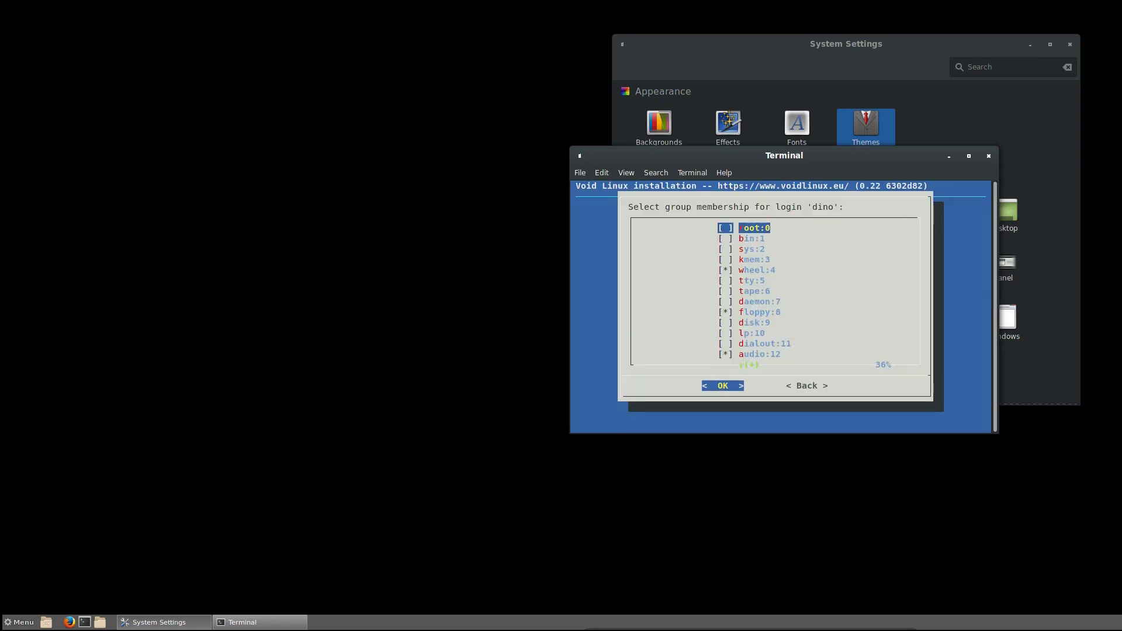
key("Down")
key("Down")
key("Down")
key("Down")
key("Down")
key("Down")
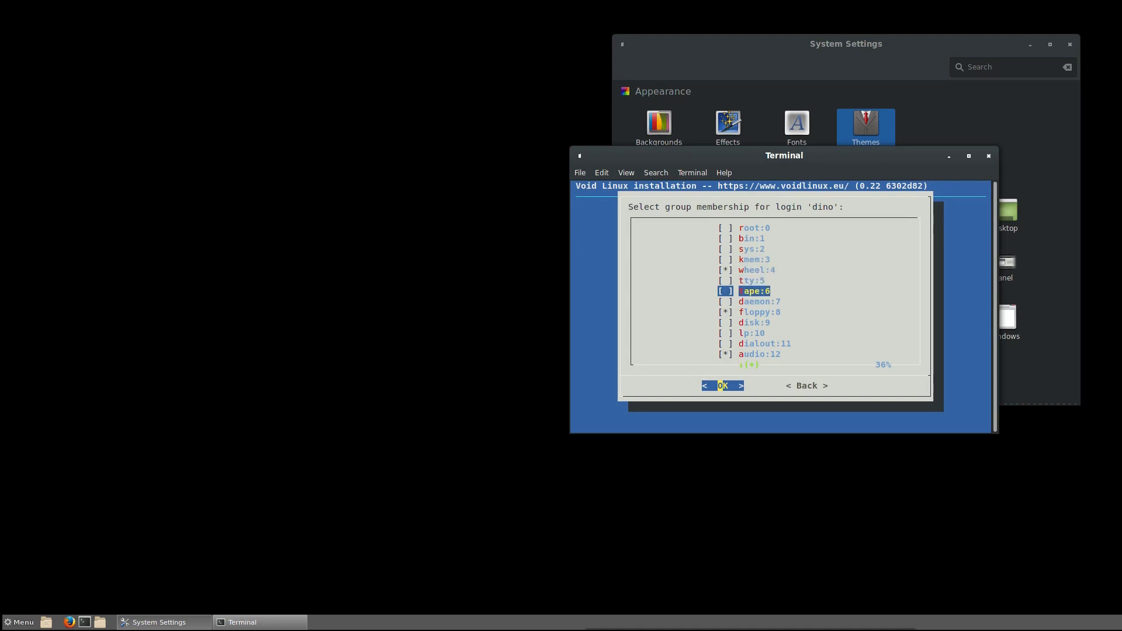
key("Up")
key("Up")
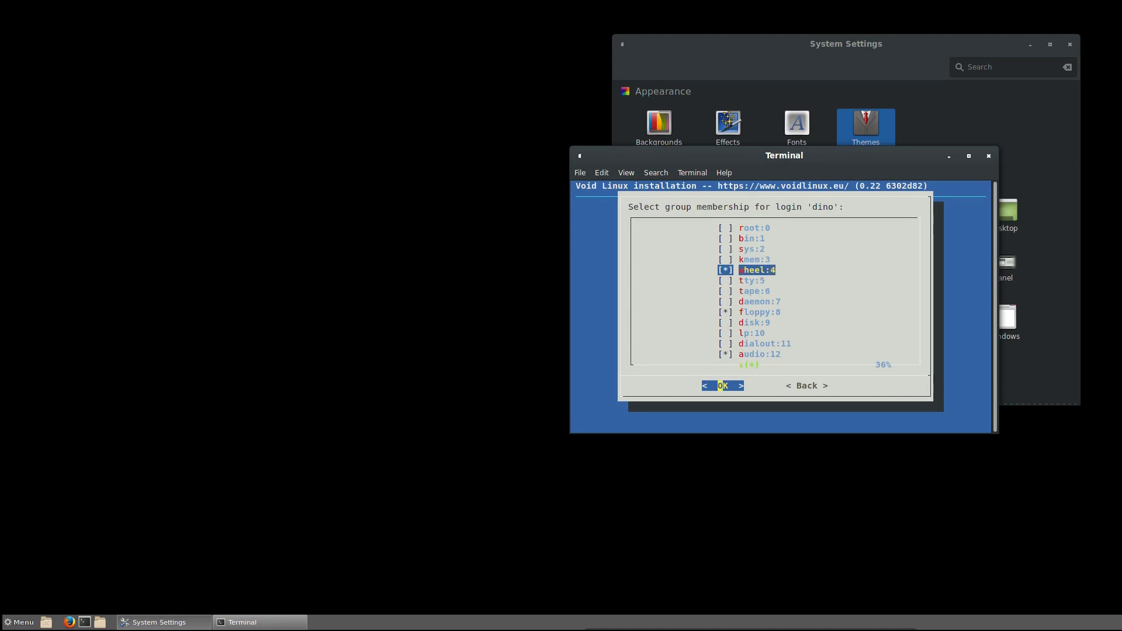
key("Down")
key("Up")
key("Up")
key("Down")
key("Down")
key("Down")
key("Down")
key("Down")
key("Down")
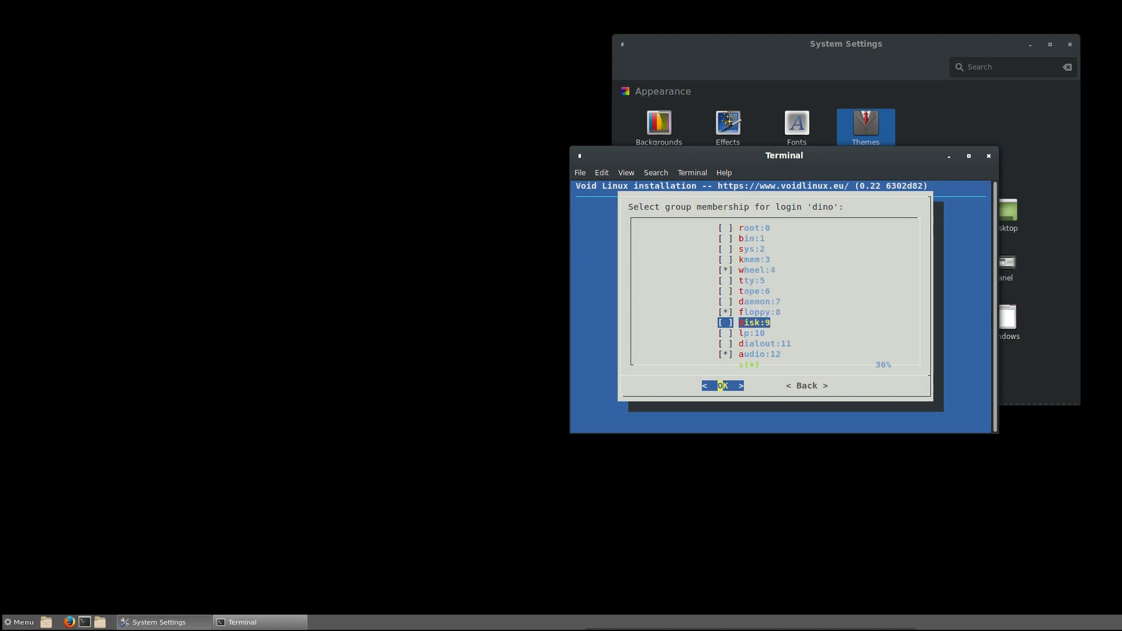
key("Down")
key("Down")
key("Down")
key("Down")
key("Down")
key("Down")
key("Down")
key("Down")
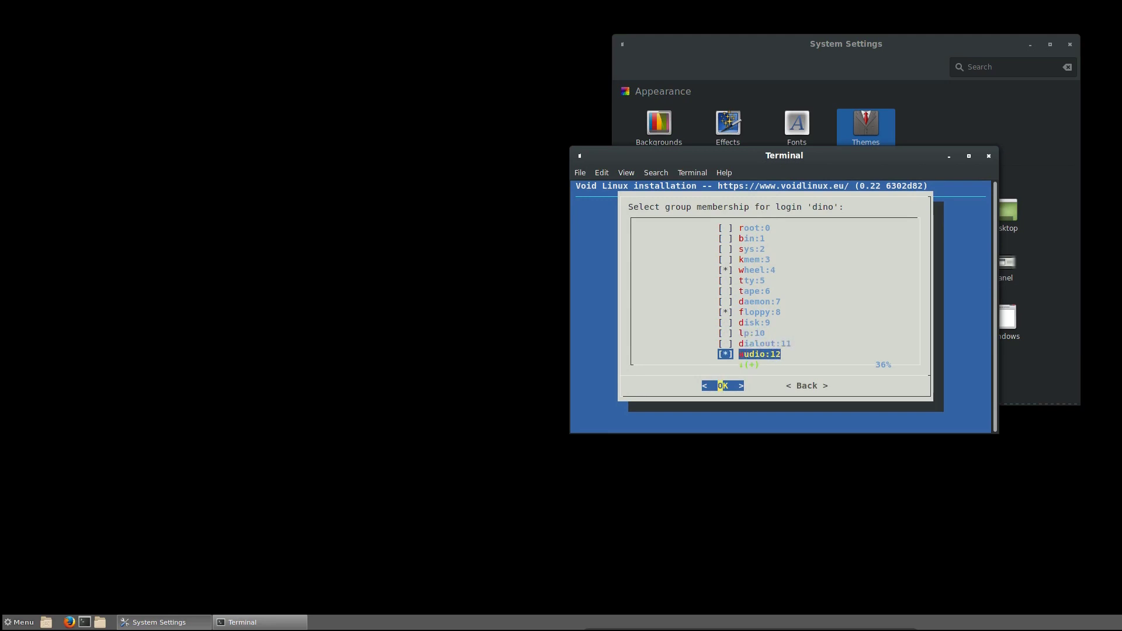
key("Down")
key("Up")
key("Up")
key("Down")
key("Down")
key("Down")
key("Down")
key("Down")
key("Down")
key("Down")
key("Down")
key("Up")
key("Up")
key("Down")
key("Down")
key("Down")
key("Down")
key("Down")
key("Down")
key("Down")
key("Down")
key("Down")
key("Down")
key("Down")
key("Down")
key("Down")
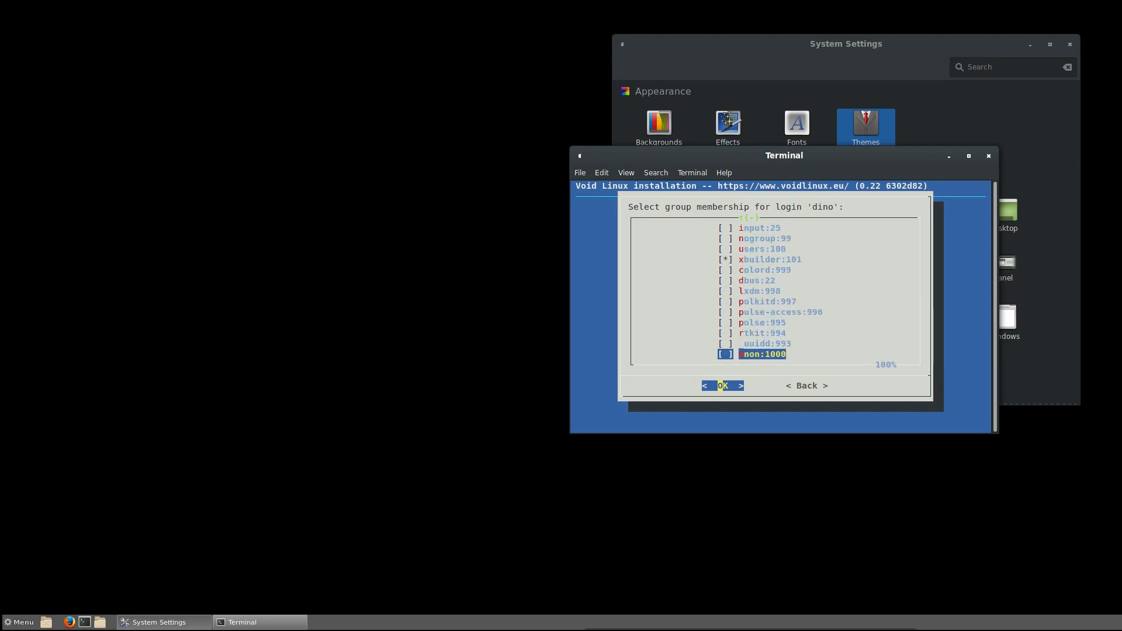
- Keep the default user groups and install the bootloader on /dev/sda with a graphical terminal
key("Return")
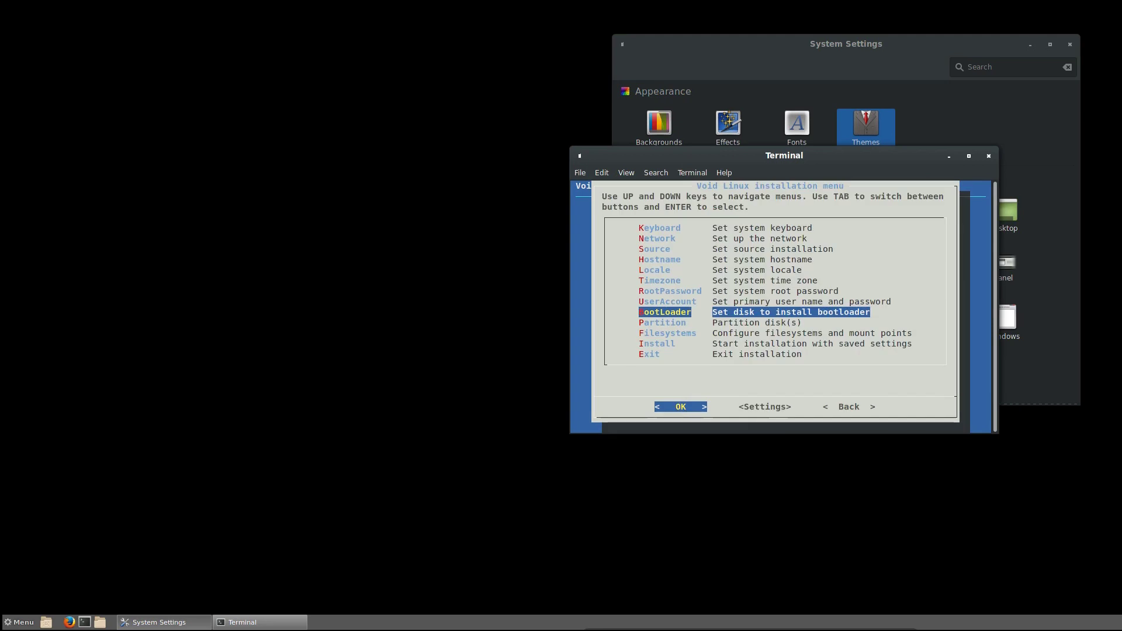
key("Return")
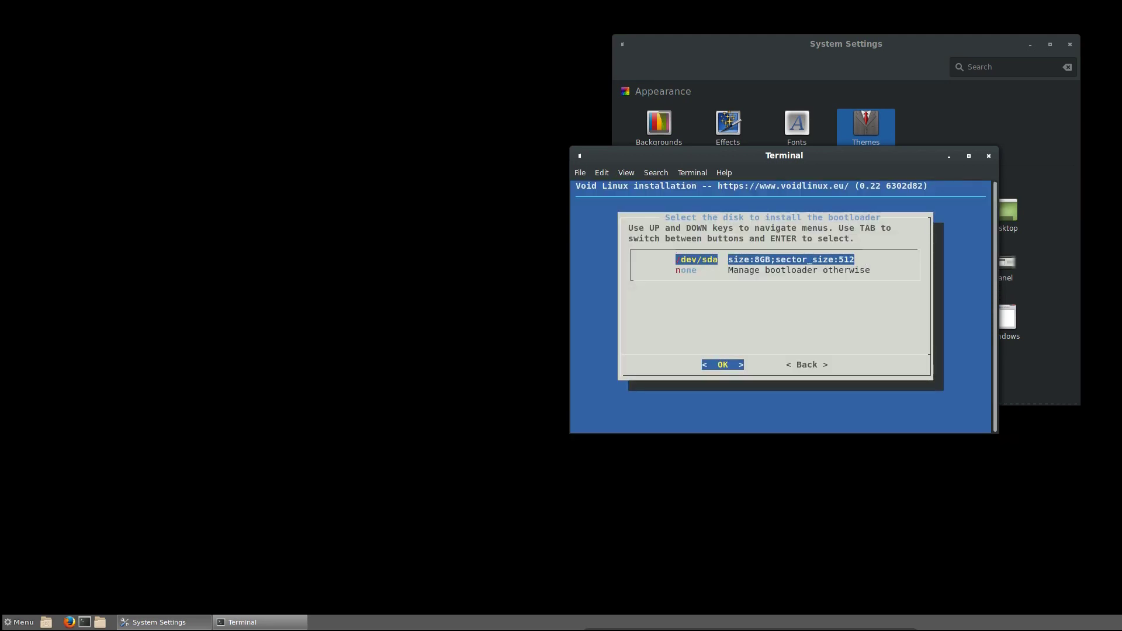
key("Return")
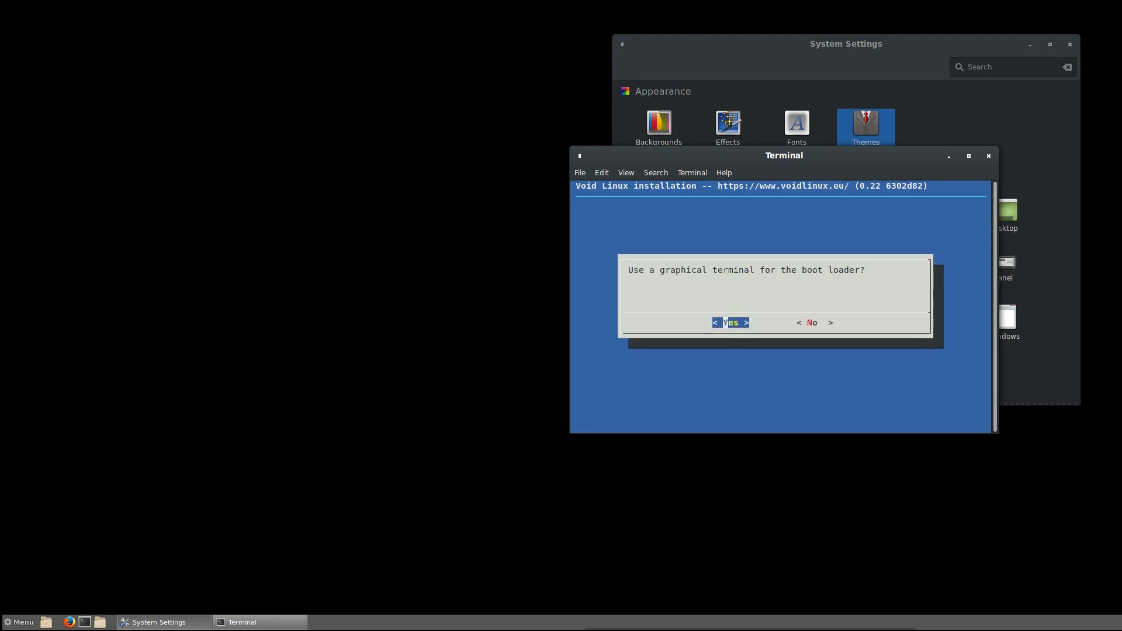
key("Return")
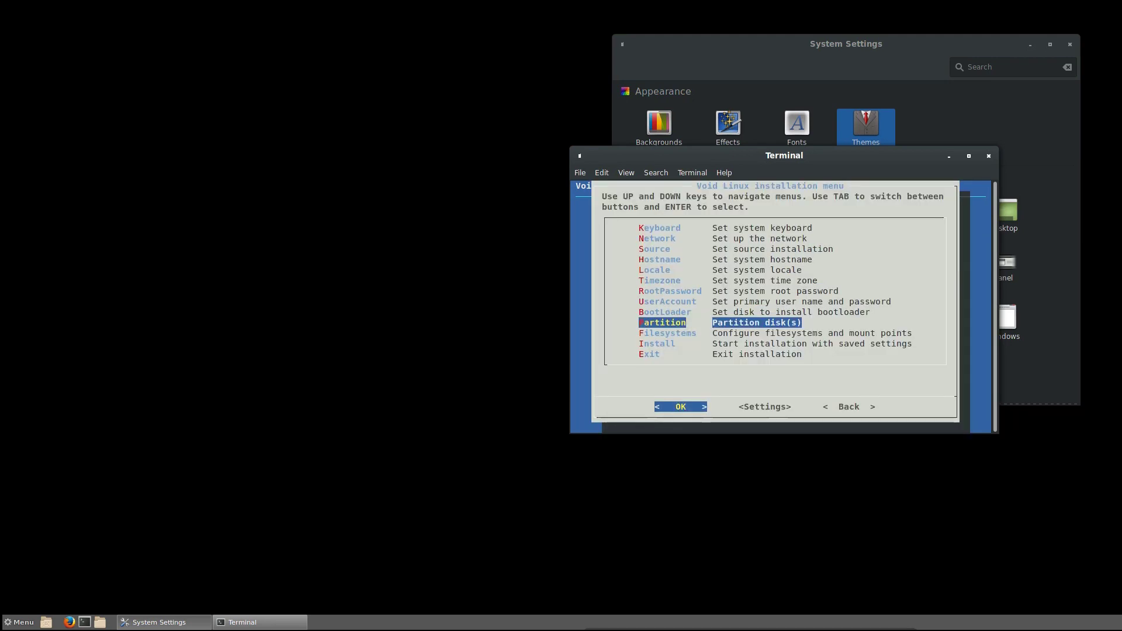
- Choose /dev/sda for partitioning and launch cfdisk past the notice
key("Return")
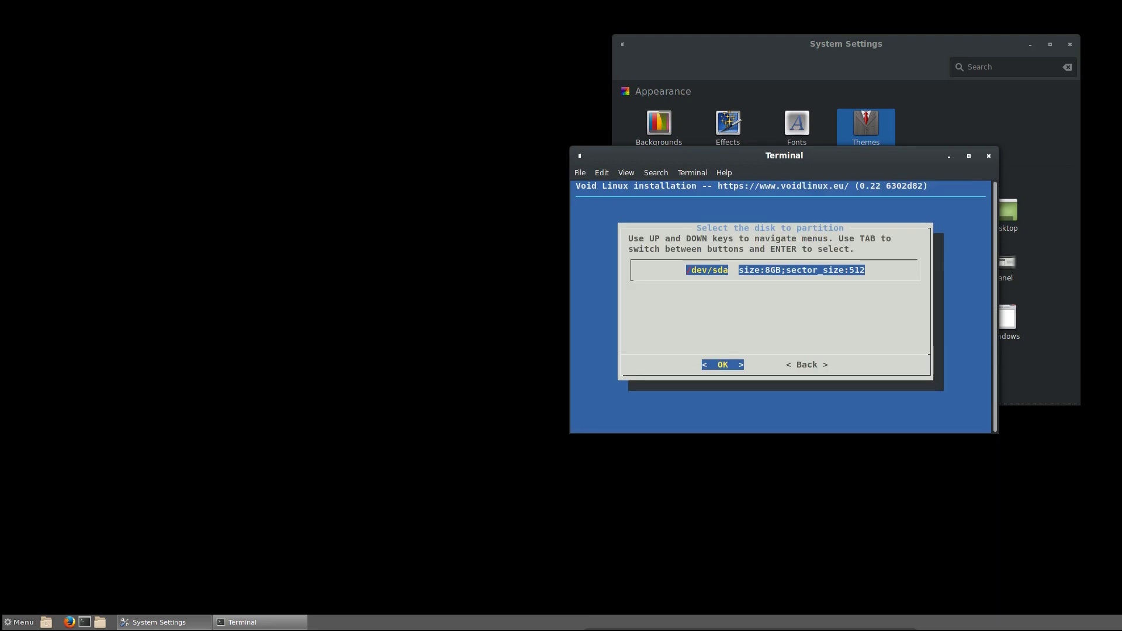
key("Return")
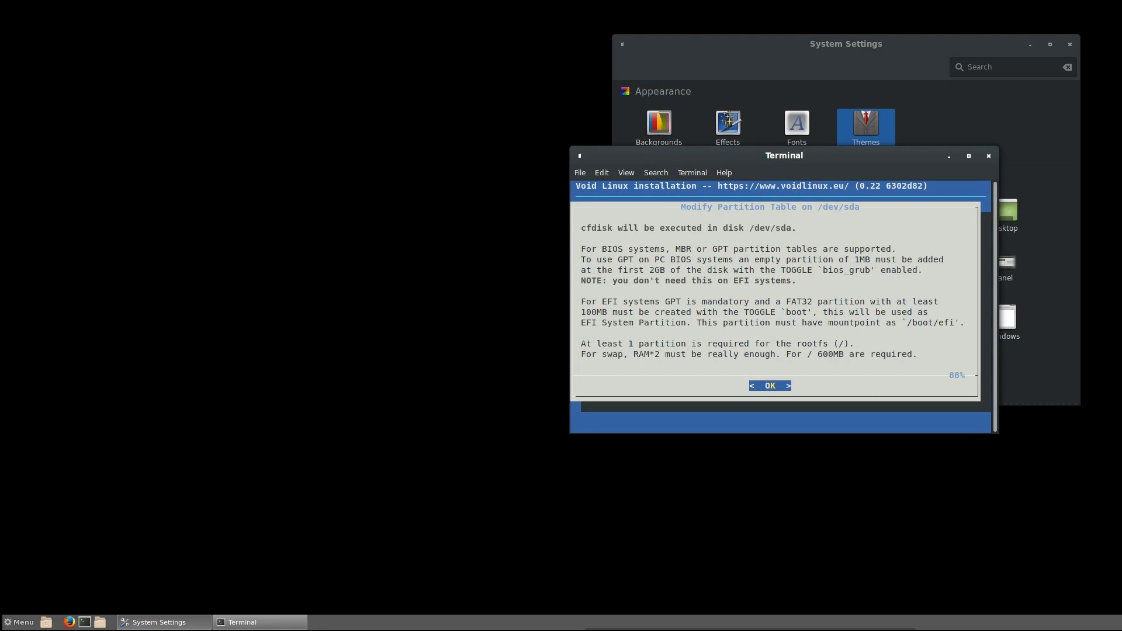
key("Return")
- Create a dos partition table and a new 8G primary partition
key("Down")
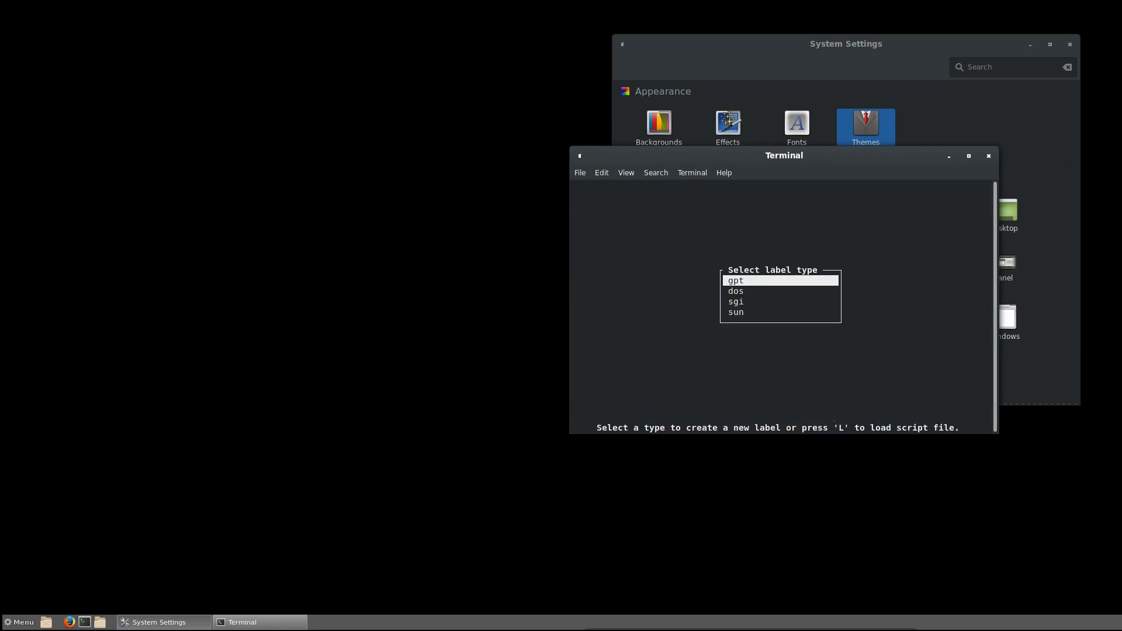
key("Return")
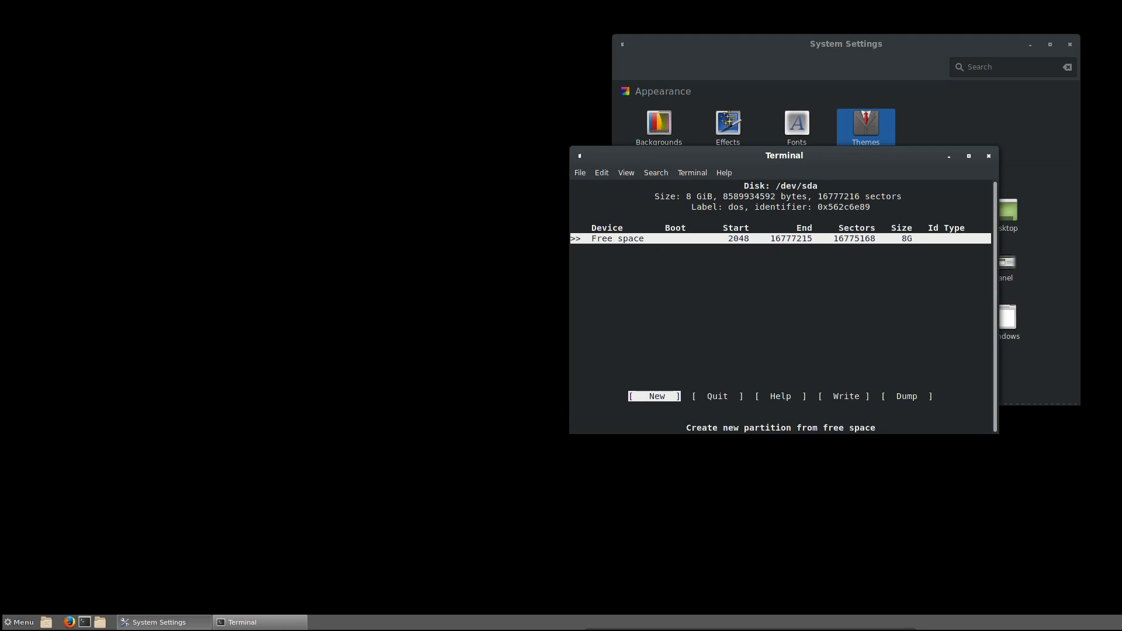
key("Right")
key("Left")
key("Return")
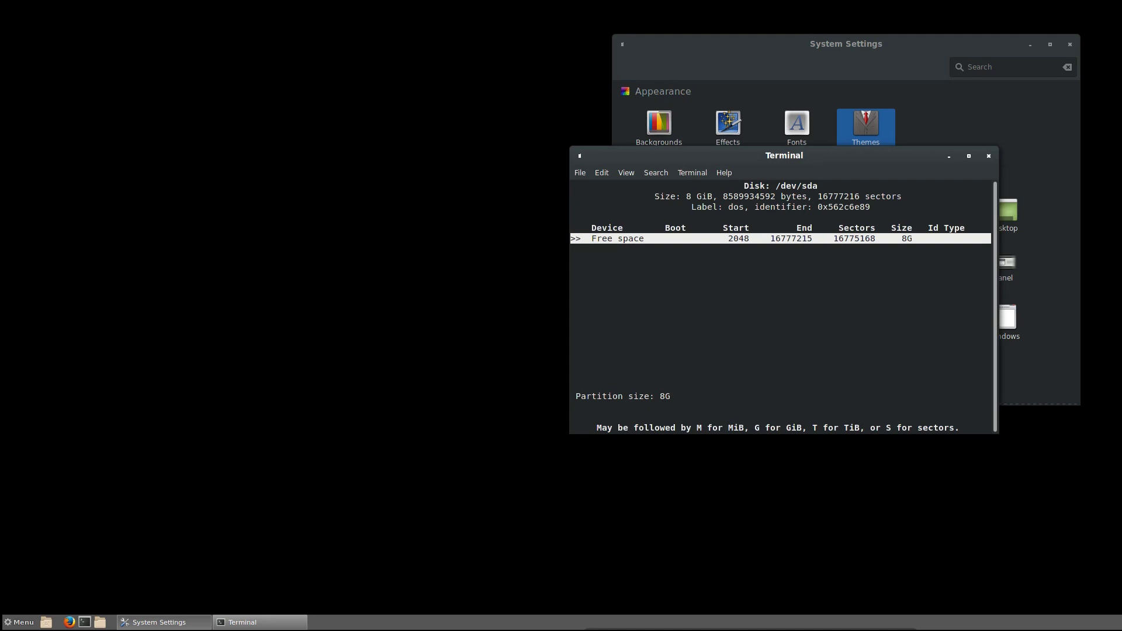
key("Return")
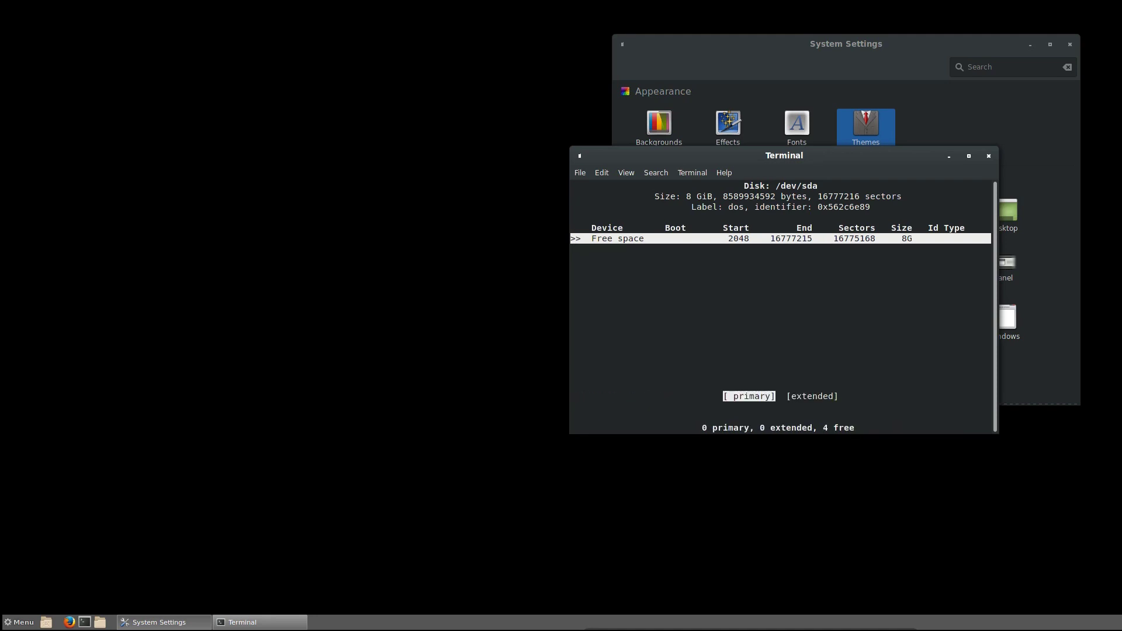
key("Right")
key("Left")
key("Return")
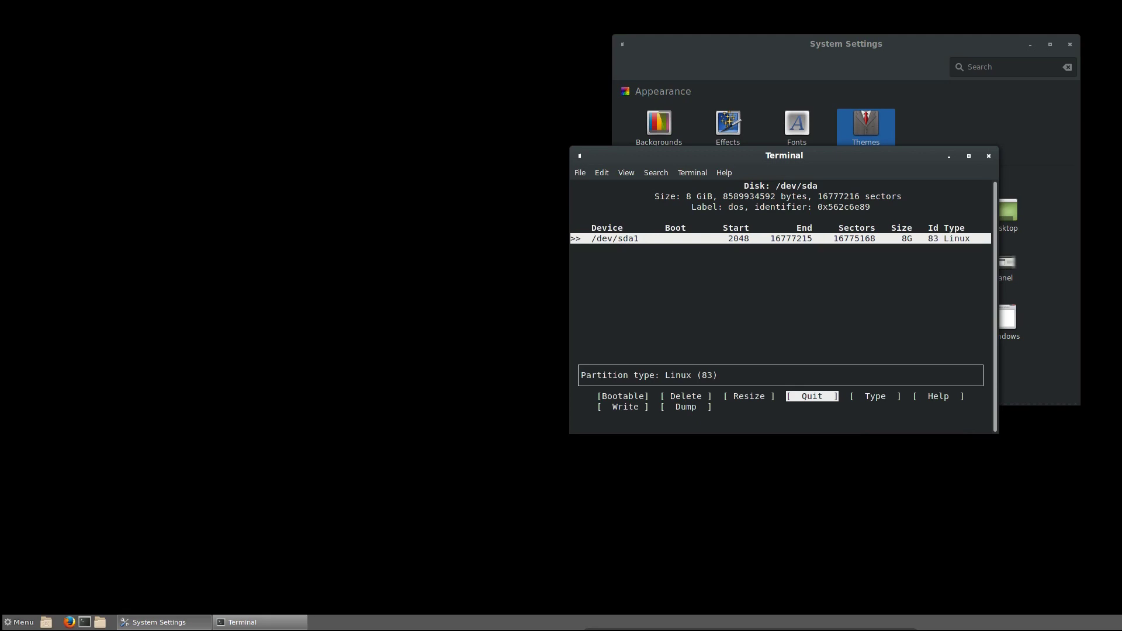
- Mark /dev/sda1 bootable and write the partition table, confirming with 'yes'
key("Left")
key("Left")
key("Left")
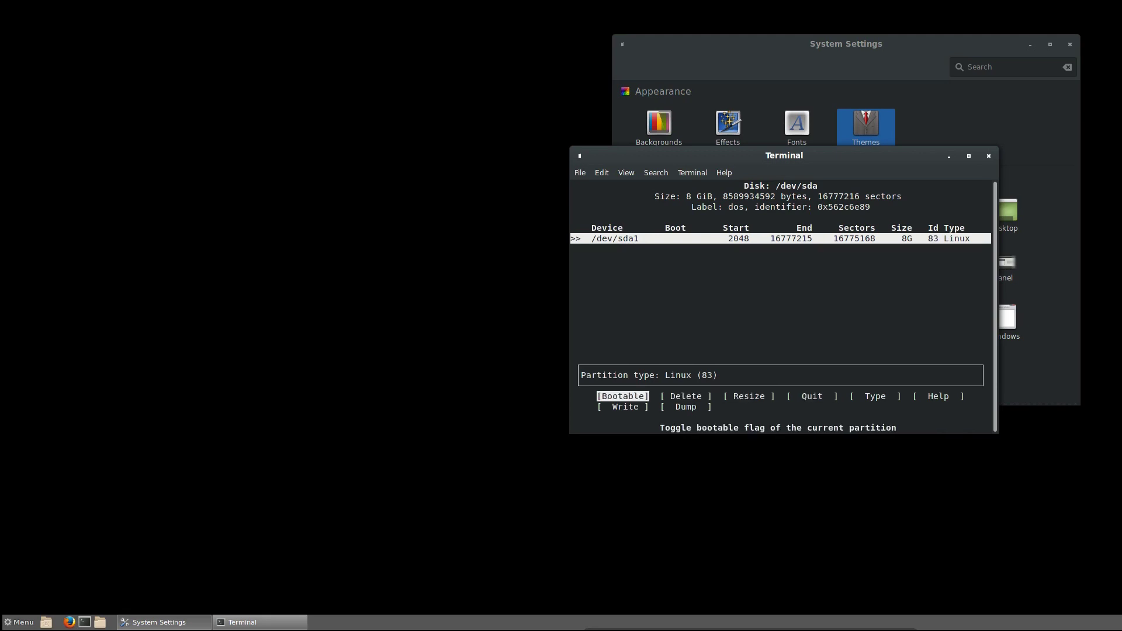
key("Return")
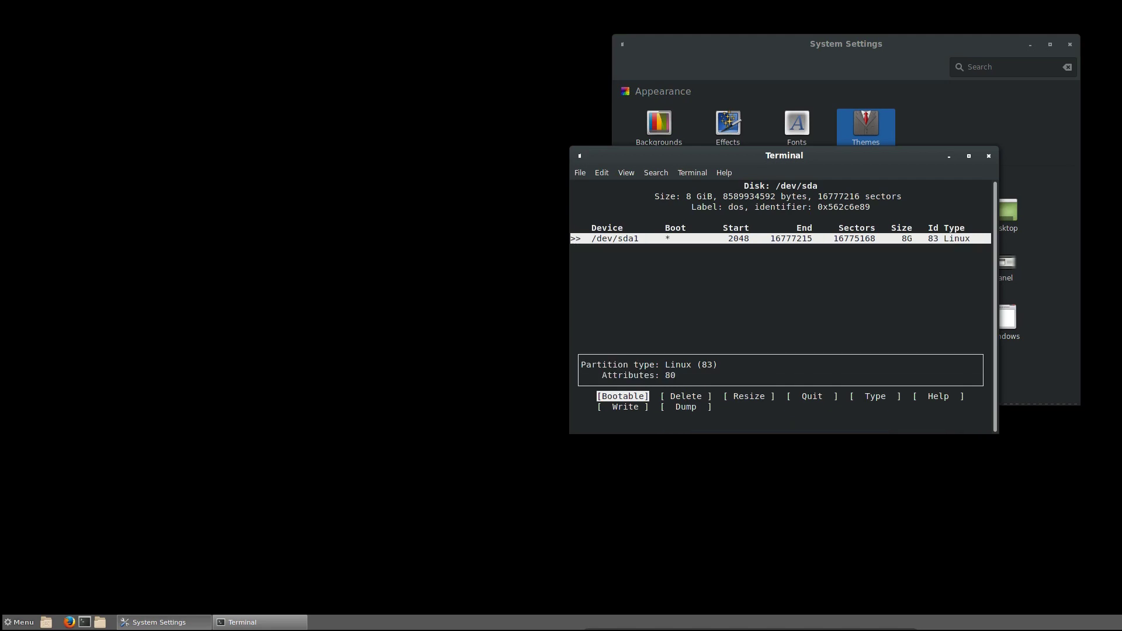
key("Right")
key("Right")
key("Right")
key("Right")
key("Right")
key("Right")
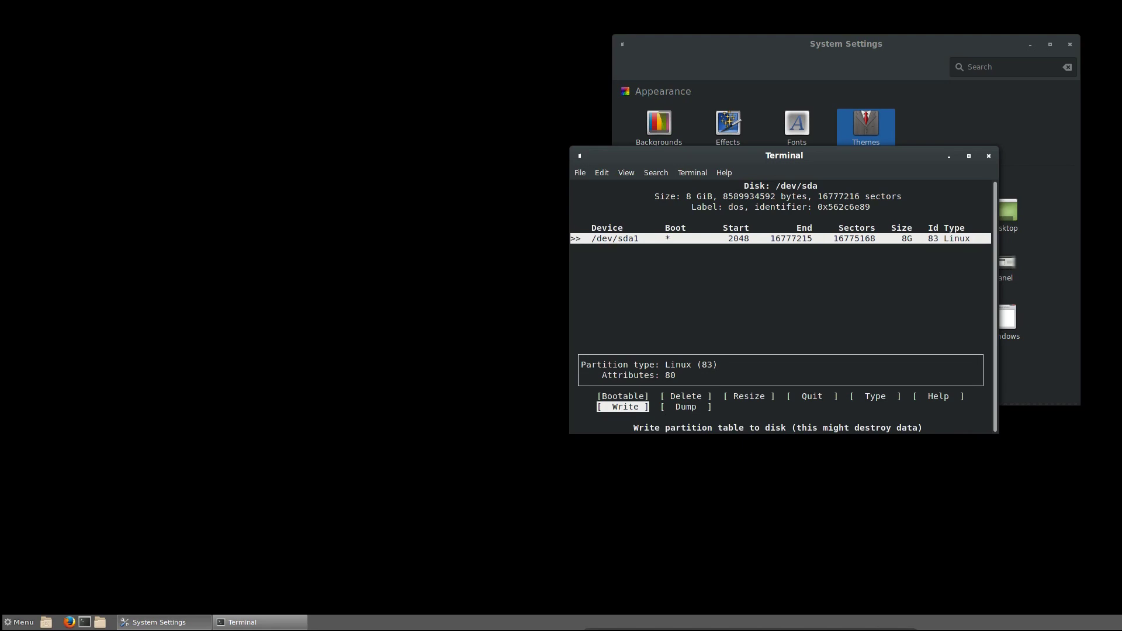
key("Return")
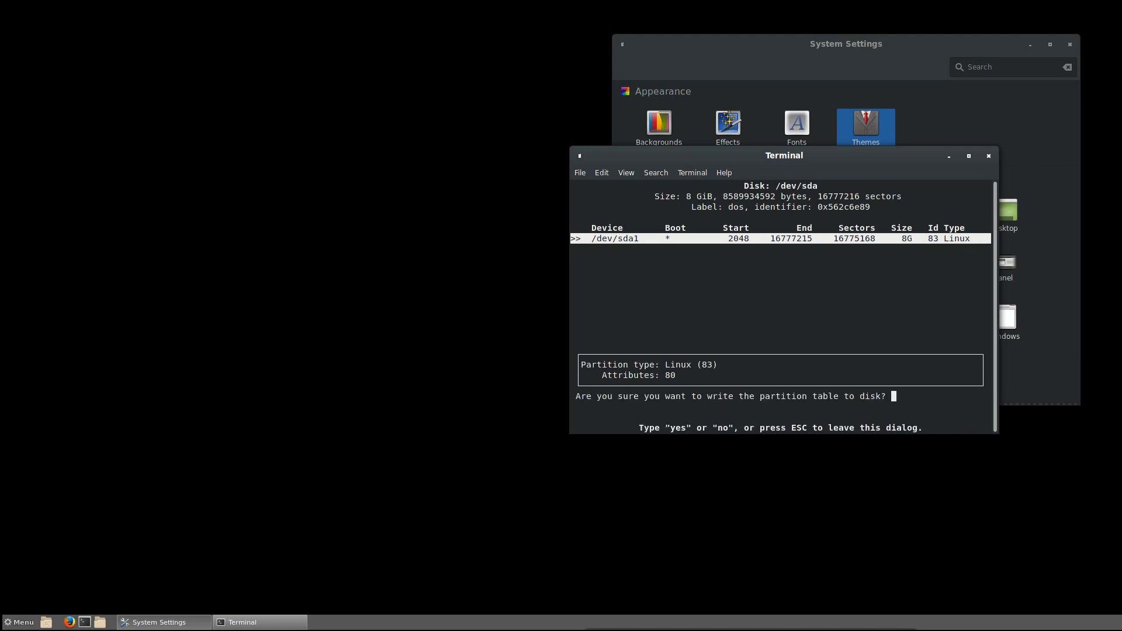
type("yes")
key("Return")
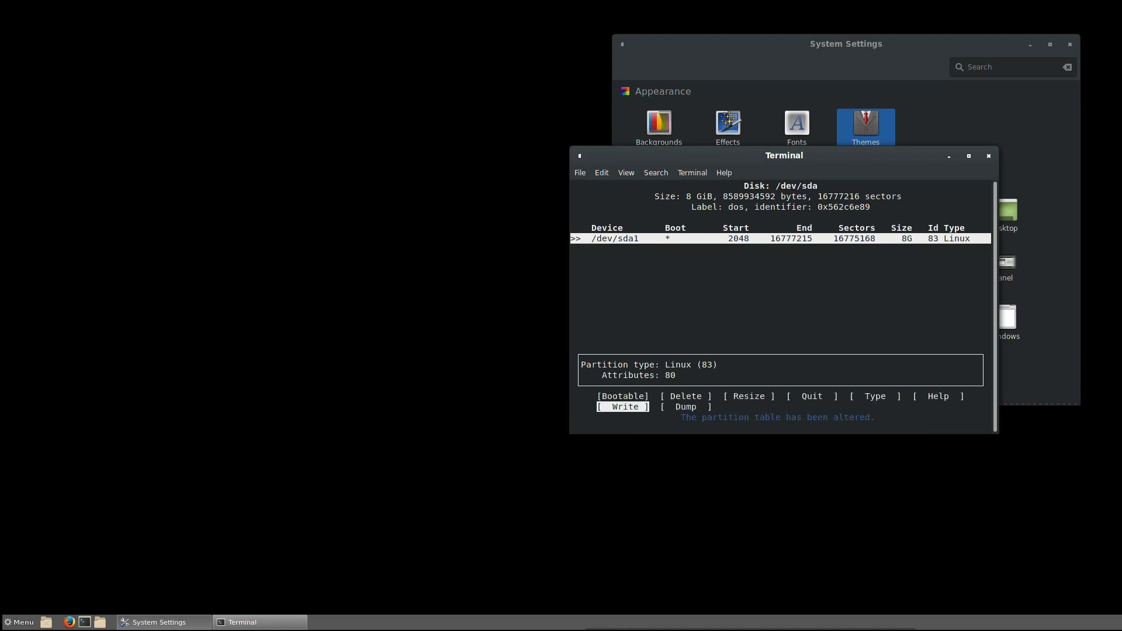
key("Right")
key("Right")
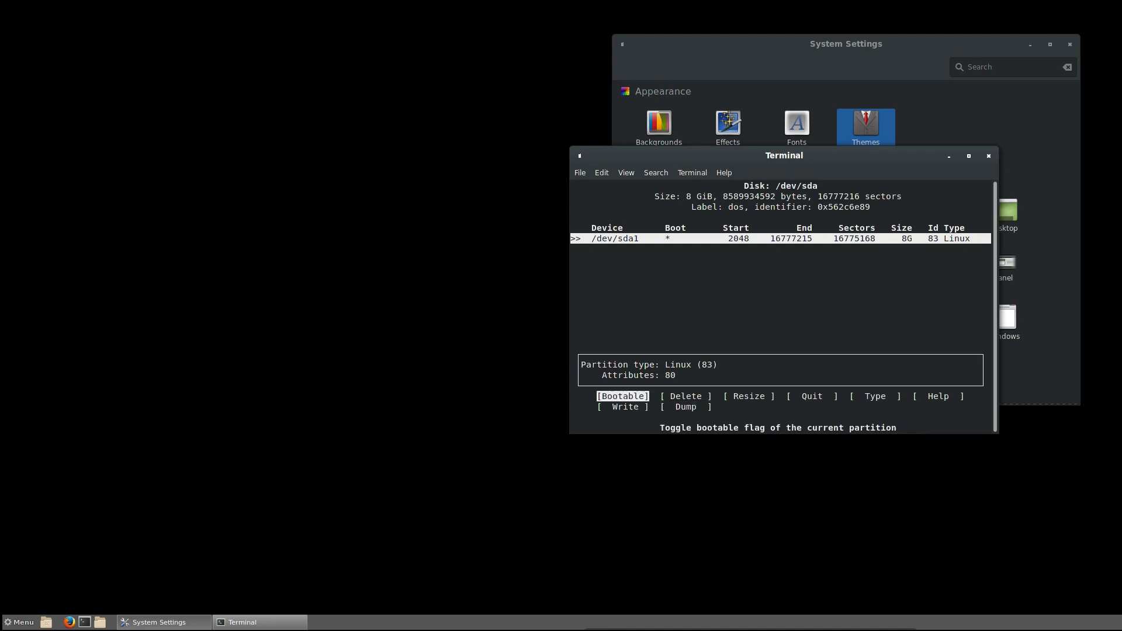
key("Right")
key("Right")
key("Right")
key("Right")
key("Left")
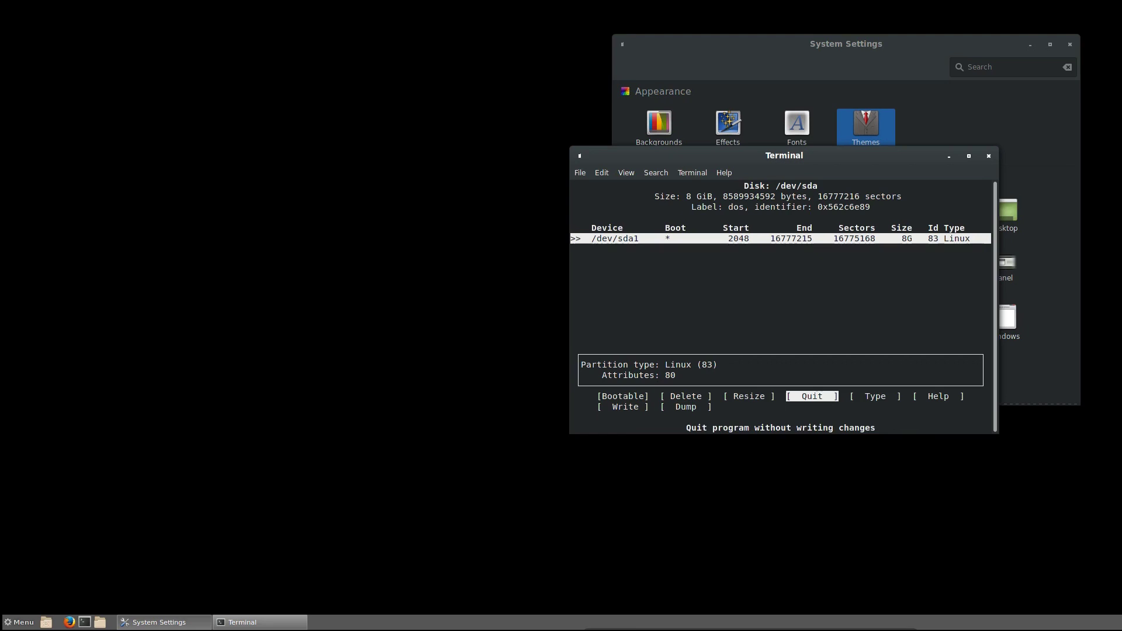
- Quit cfdisk and set /dev/sda1's filesystem to ext4
key("Return")
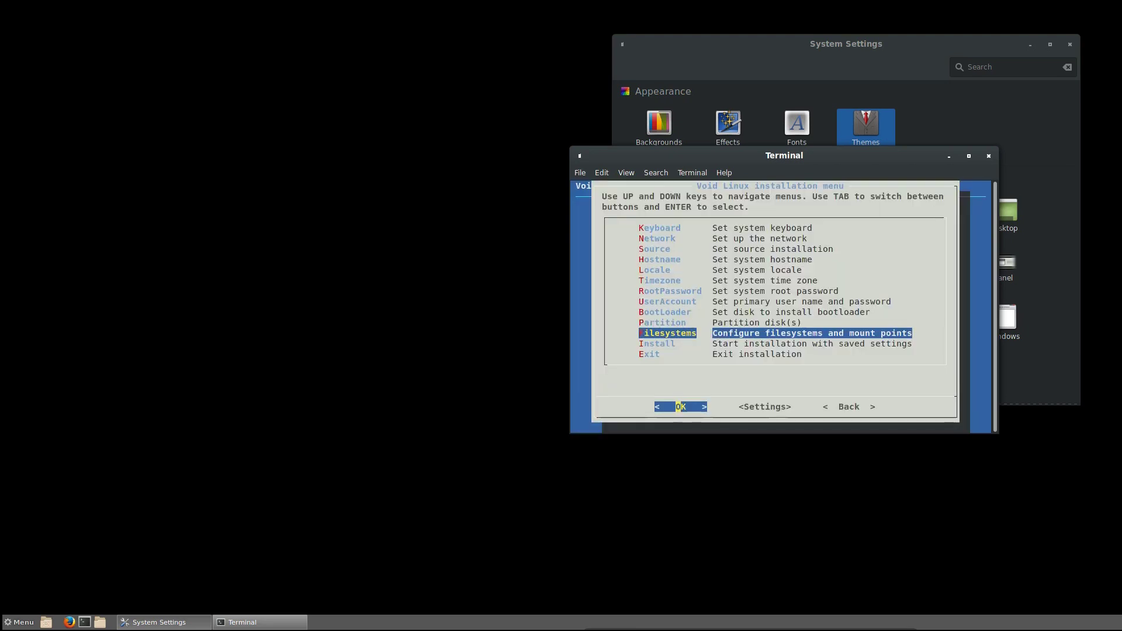
key("Return")
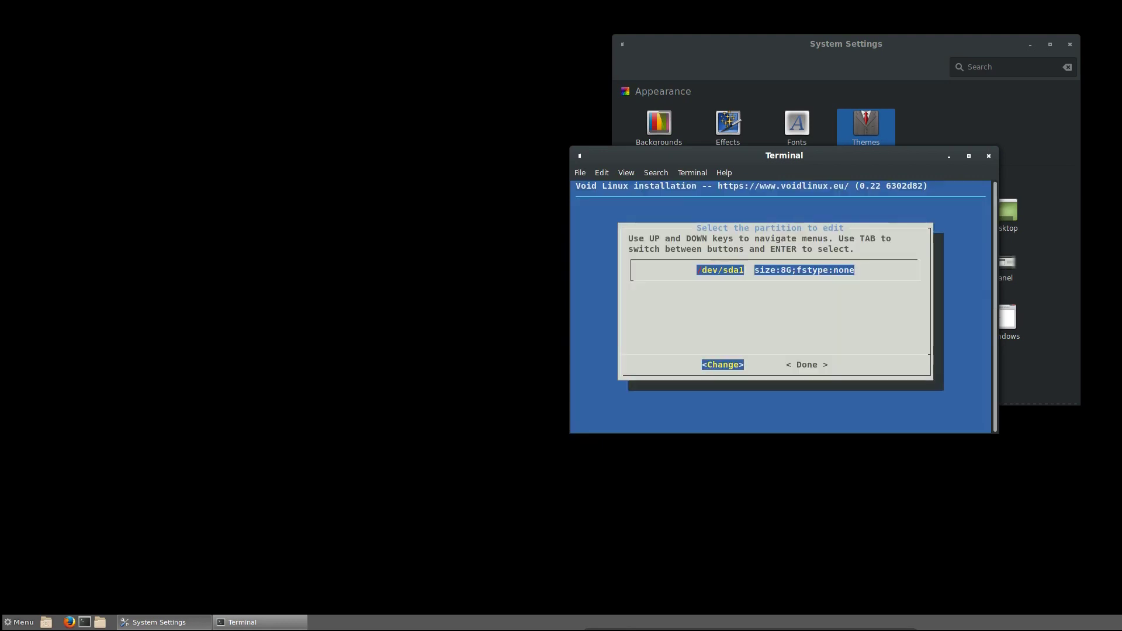
key("Return")
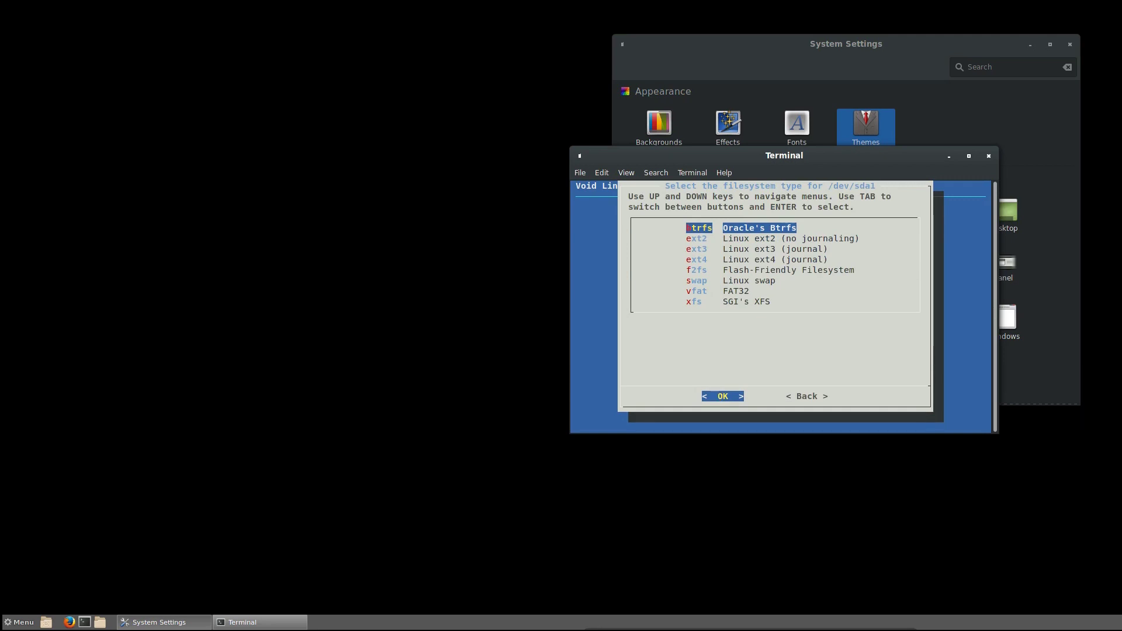
key("Down")
key("Down")
key("Down")
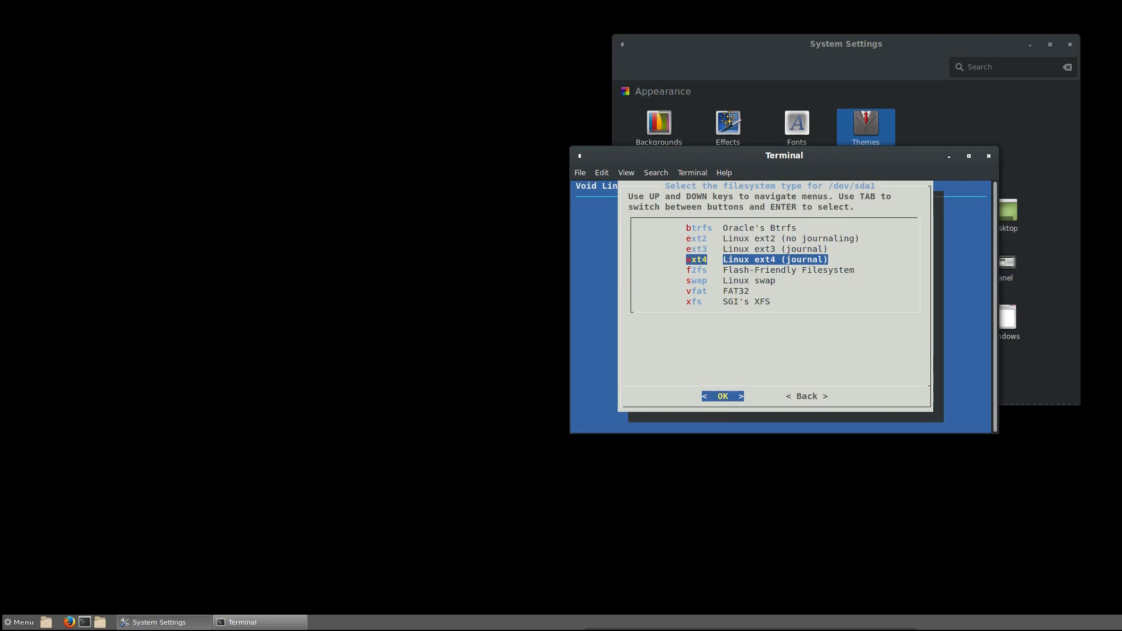
key("Return")
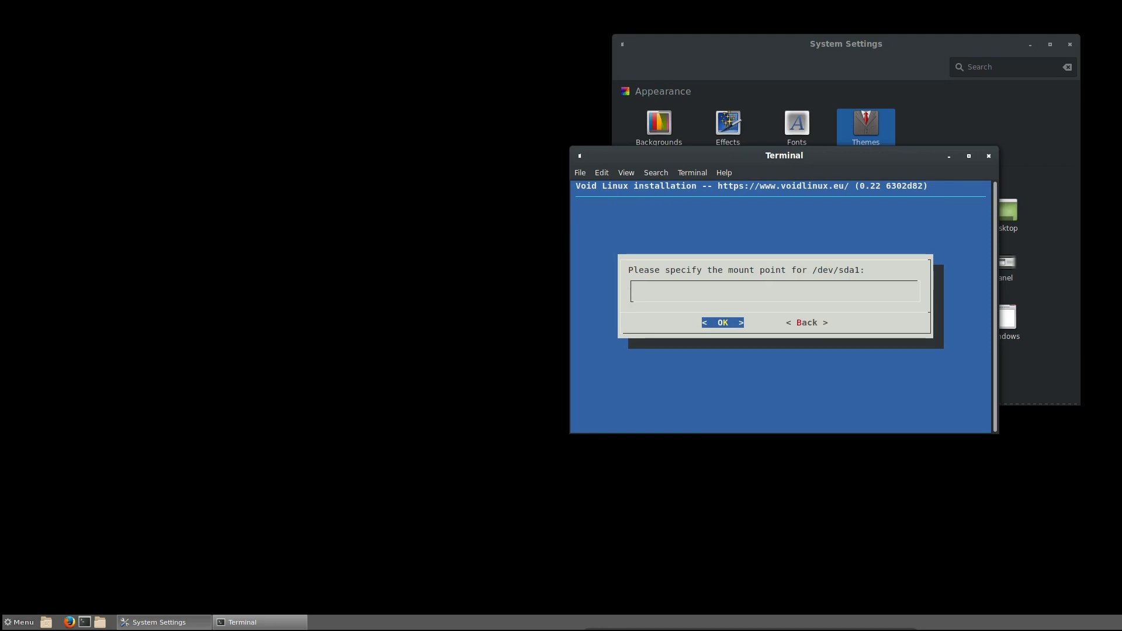
- Give /dev/sda1 the mount point /, decline creating a new filesystem, and finish
type("/")
key("BackSpace")
type("=-0")
key("BackSpace")
key("BackSpace")
key("BackSpace")
type(".,/")
key("BackSpace")
key("BackSpace")
key("BackSpace")
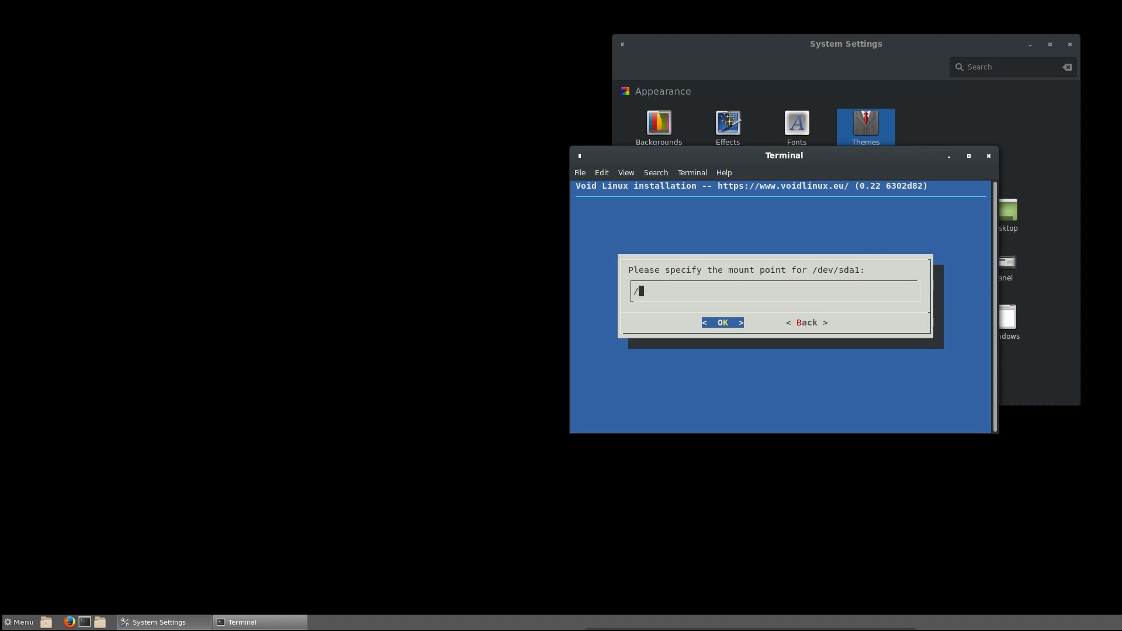
key("Return")
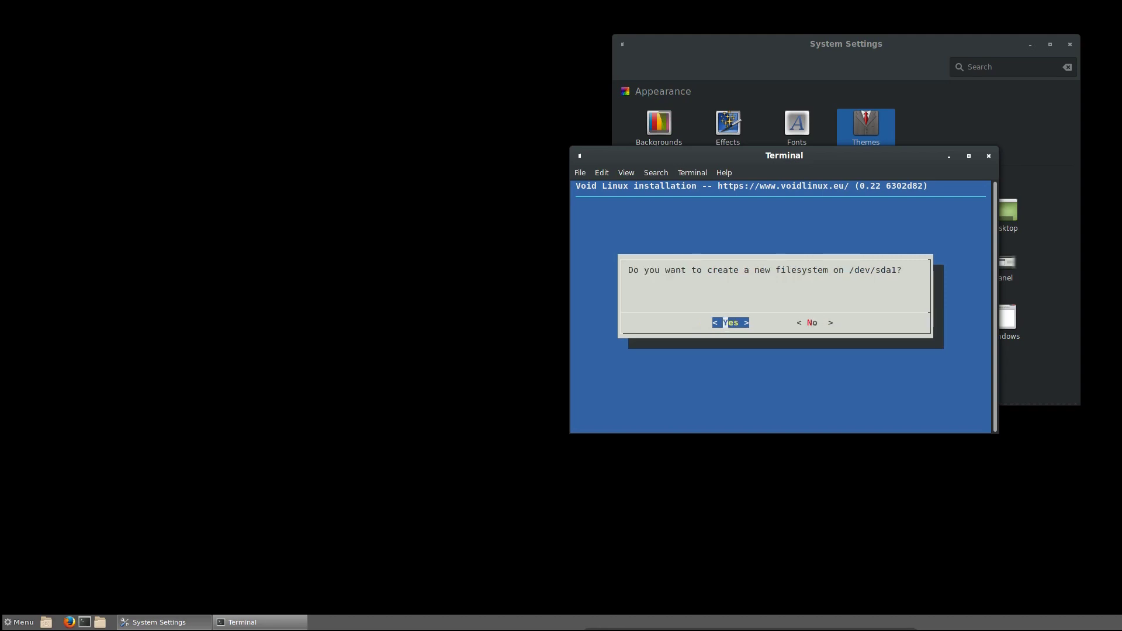
key("Right")
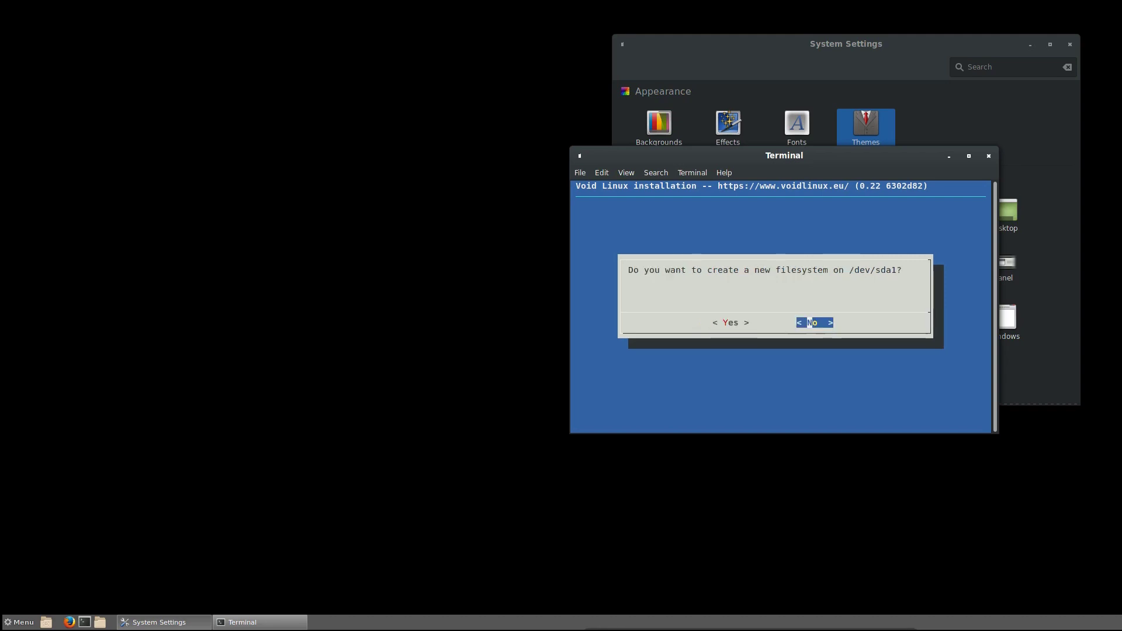
key("Return")
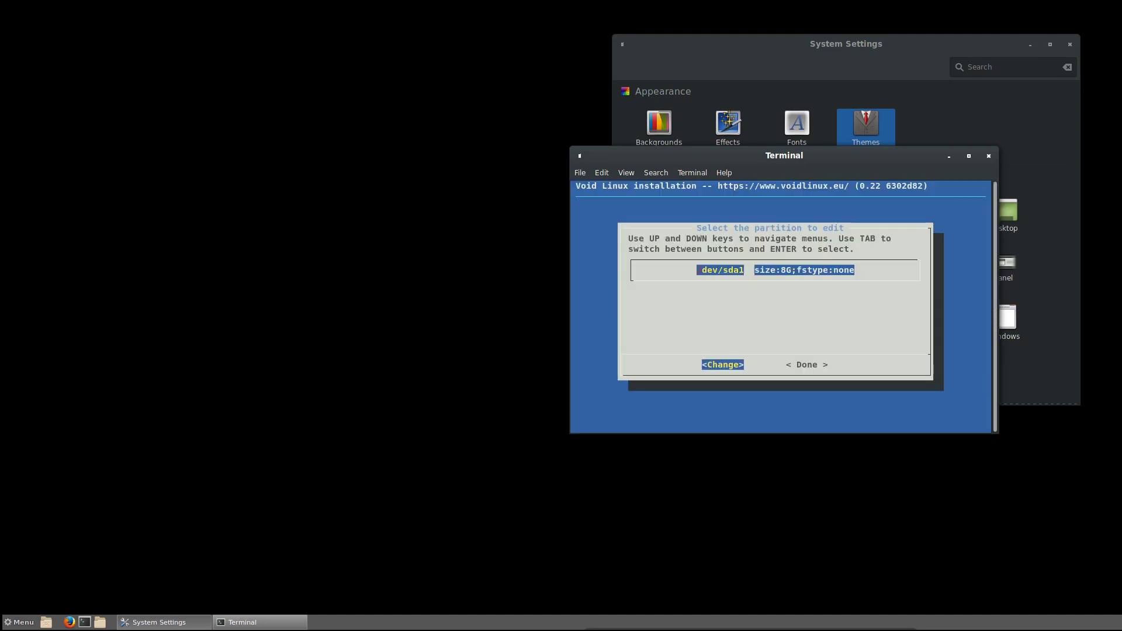
key("Tab")
key("Return")
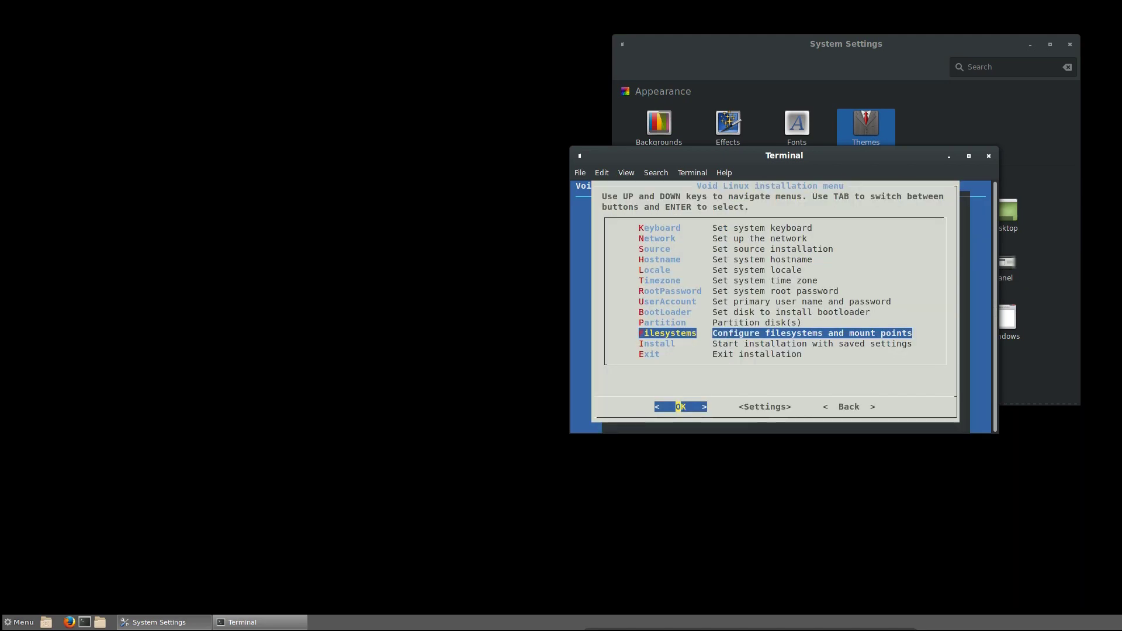
key("Down")
- Choose Install and answer Yes to begin copying files to /dev/sda1
key("Return")
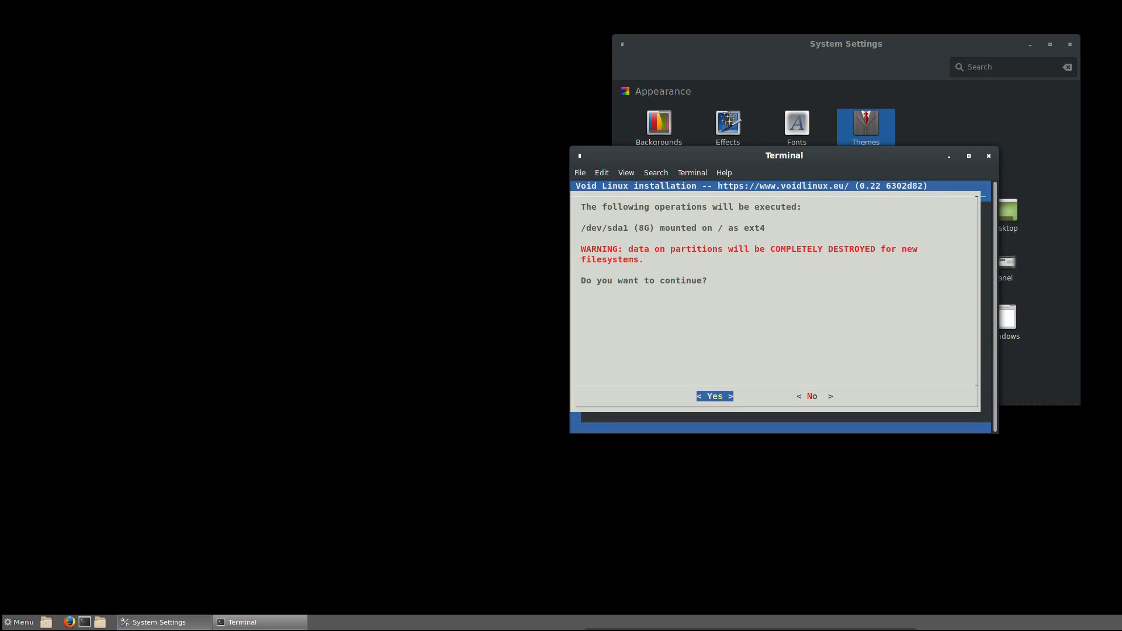
key("Return")
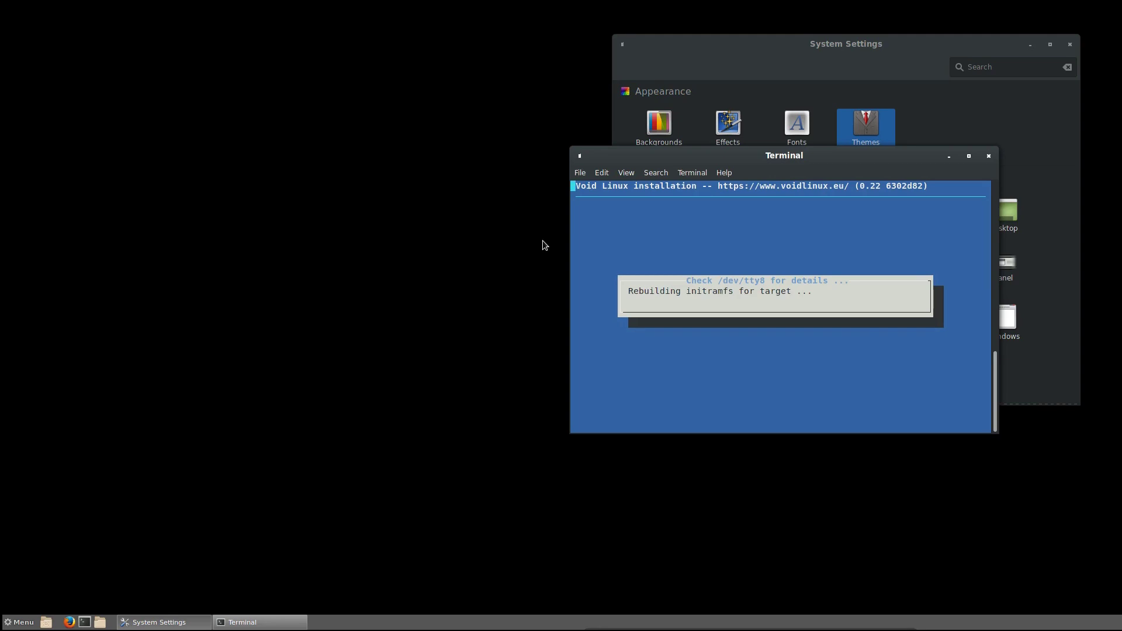
- Close the System Settings window and move the terminal back to the centre
left_click_drag(701, 156, 1029, 152)
left_click_drag(675, 52, 321, 73)
left_click(715, 65)
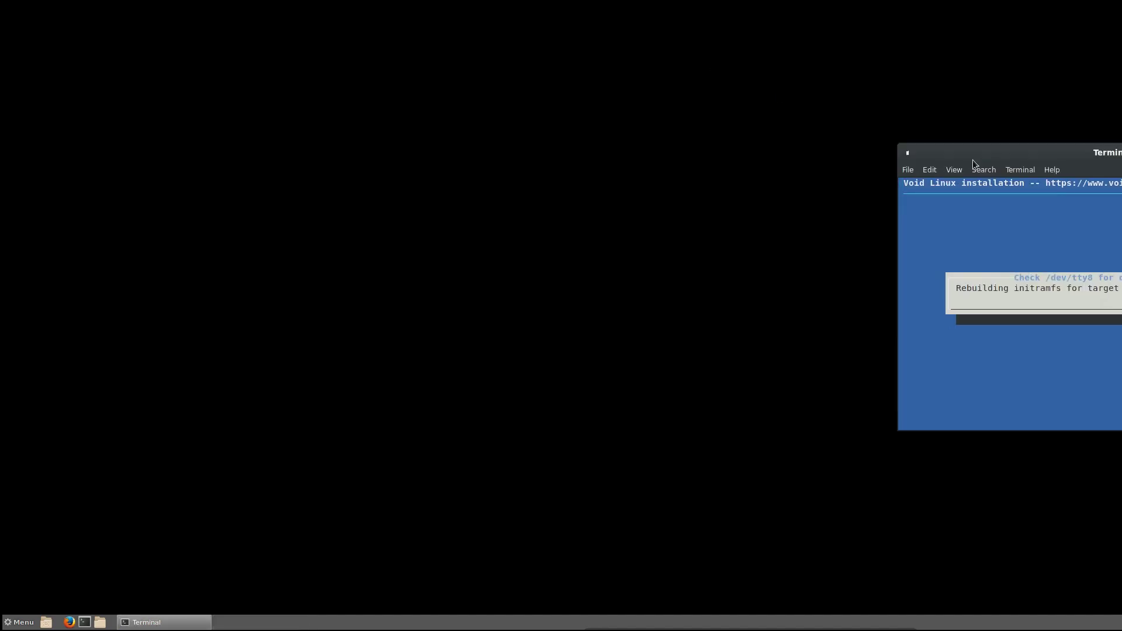
left_click_drag(1073, 153, 681, 146)
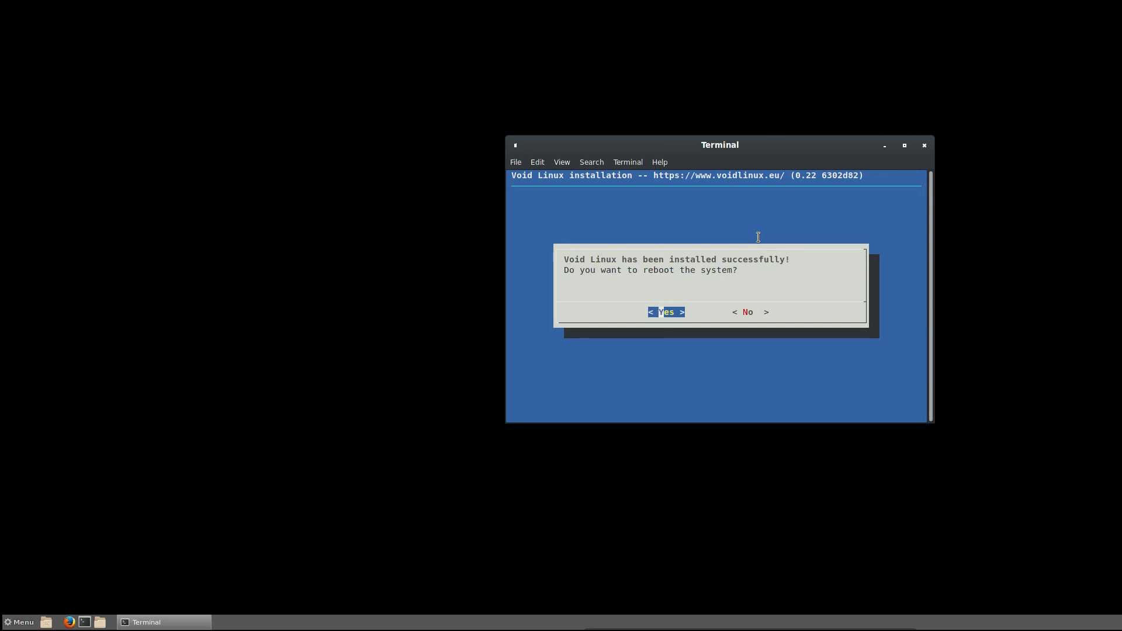
- Answer No to rebooting after the successful installation
key("Right")
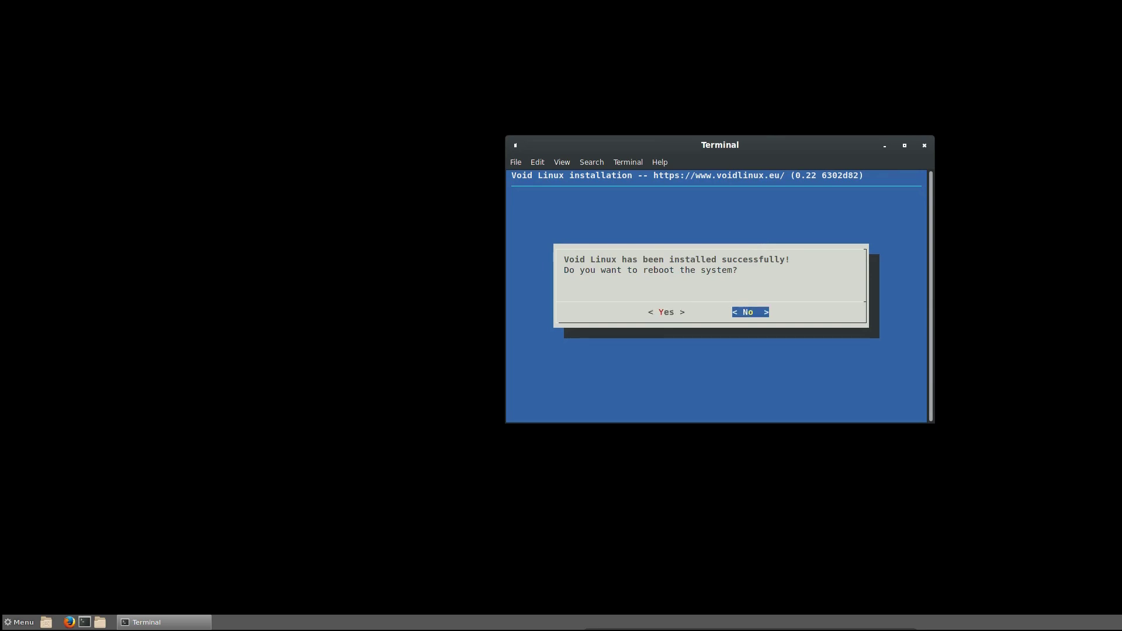
key("Return")
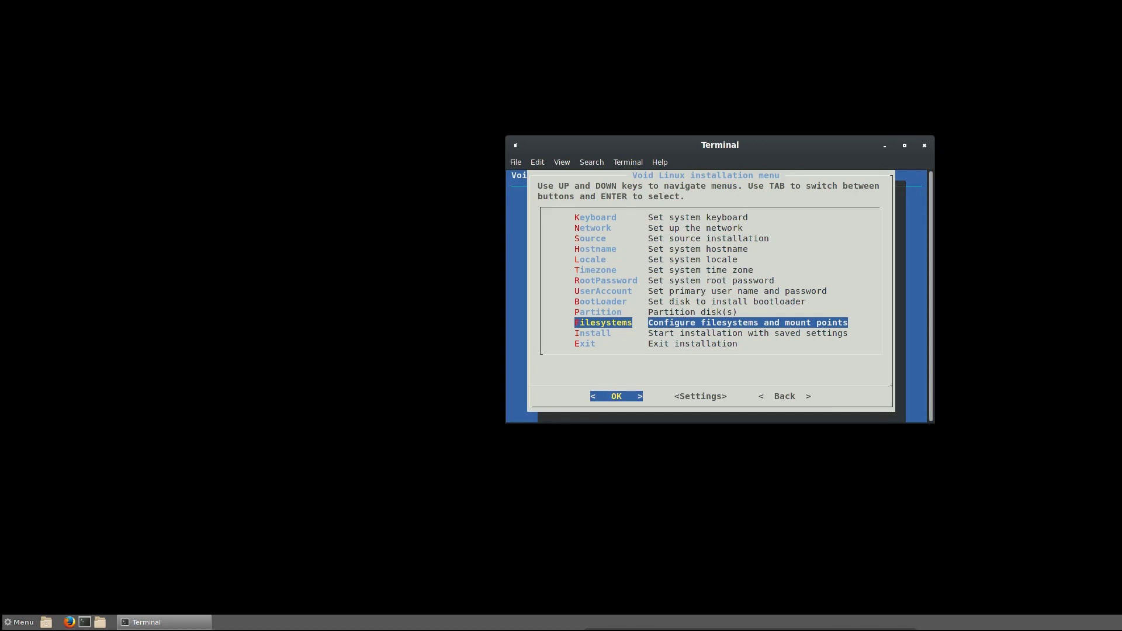
key("Down")
key("Down")
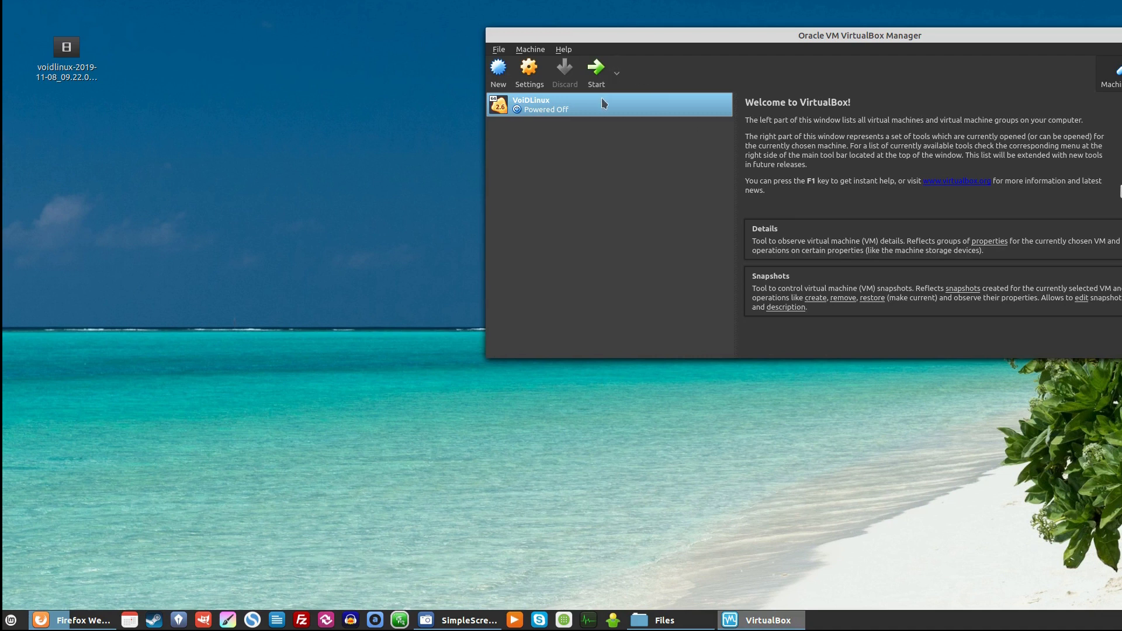
- Remove the void-live ISO optical drive from VoidLinux's IDE controller storage and save the settings
right_click(610, 107)
left_click(638, 111)
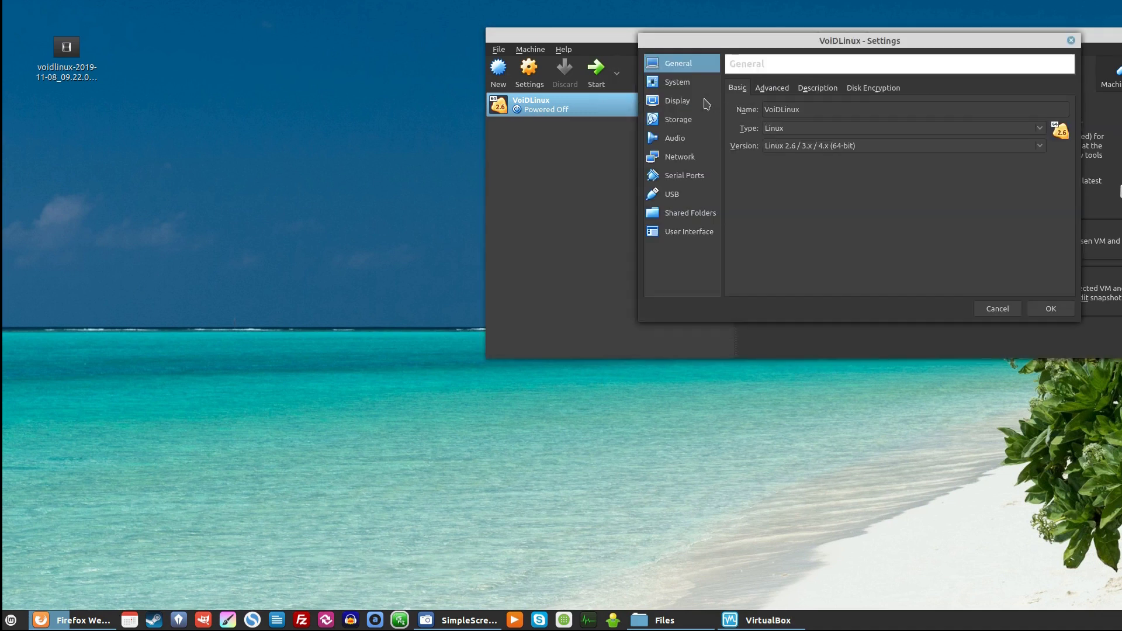
left_click(681, 85)
left_click(680, 103)
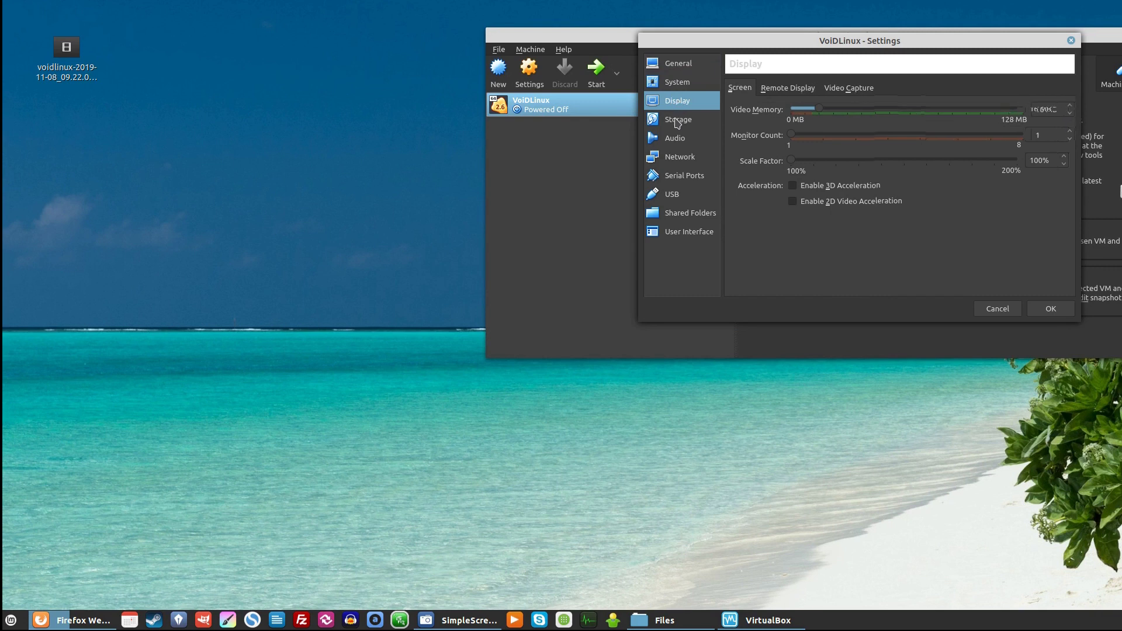
left_click(677, 122)
left_click(842, 114)
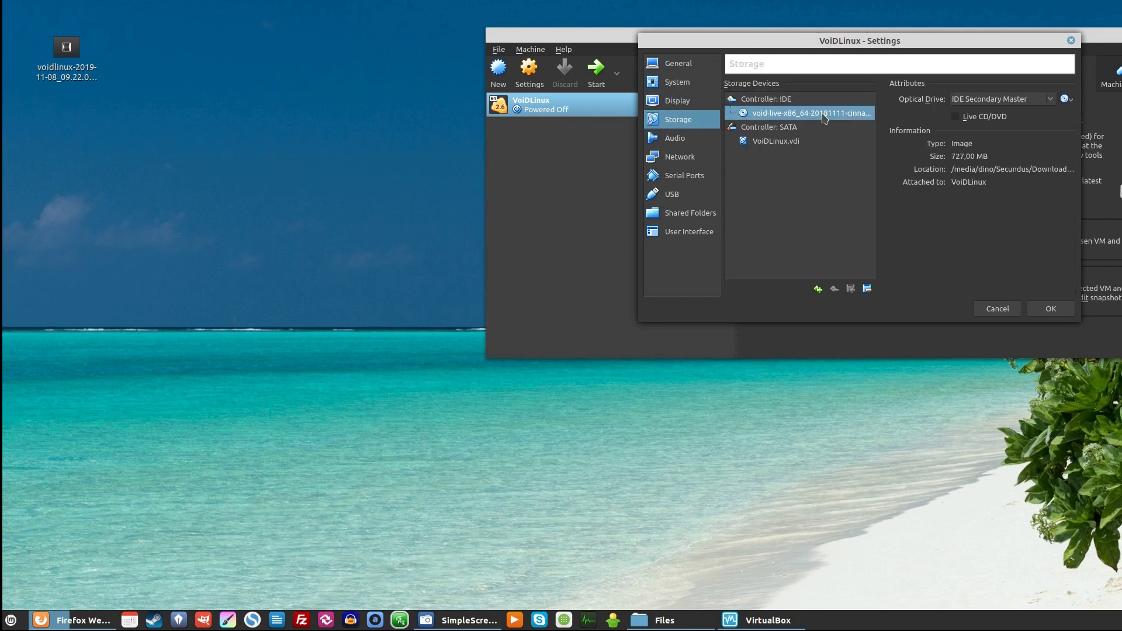
left_click(868, 289)
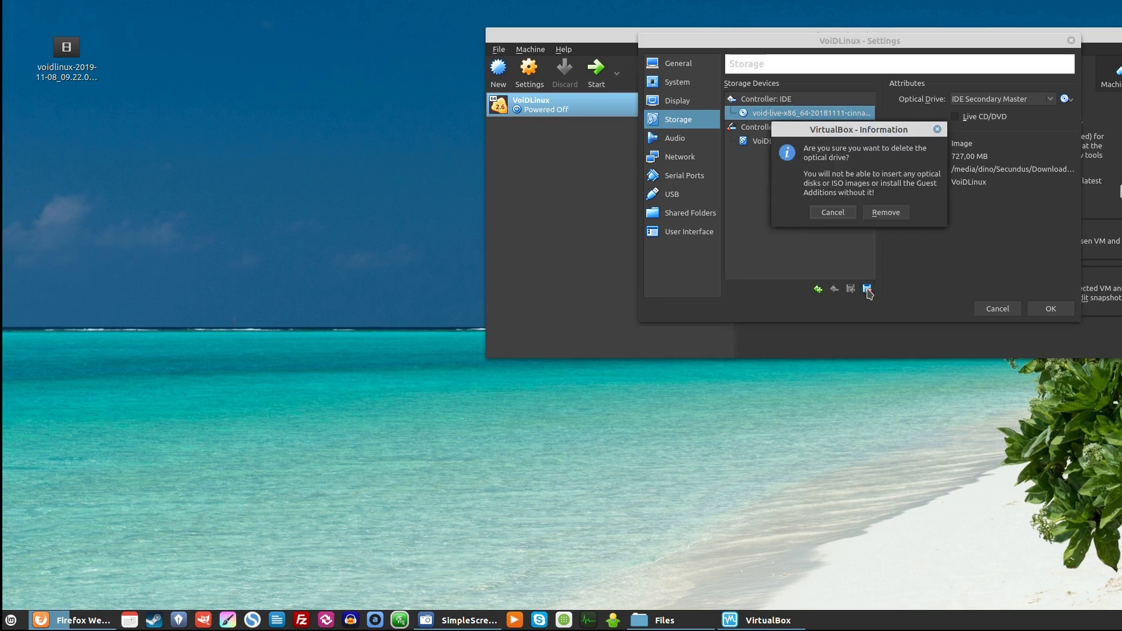
left_click(880, 215)
left_click(1052, 311)
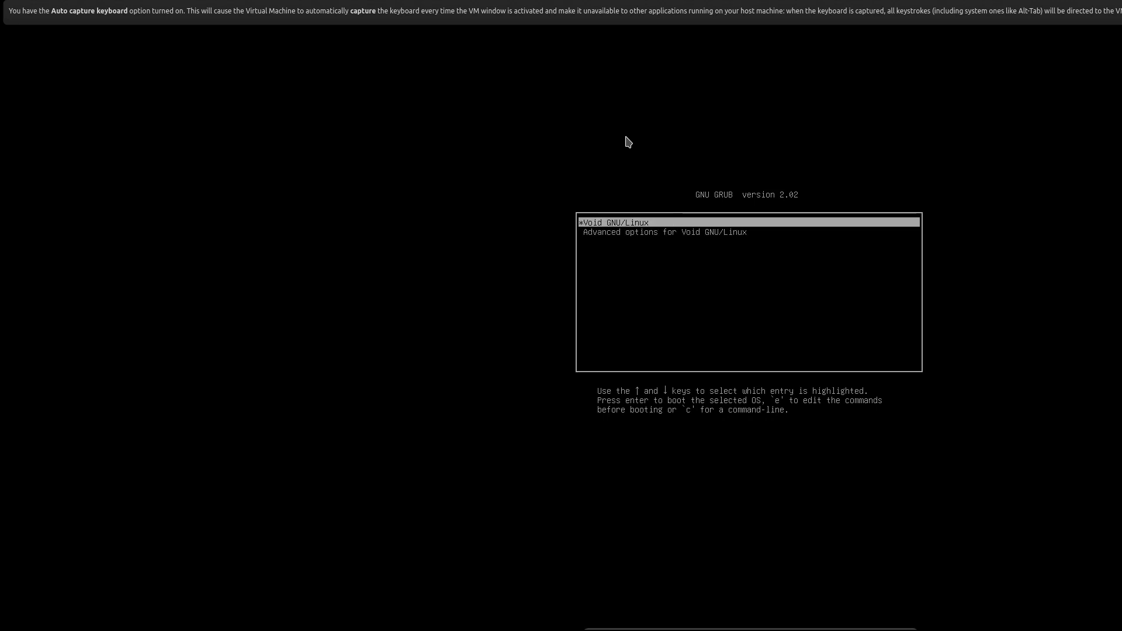
- Boot the Void GNU/Linux entry from the GRUB menu
key("Return")
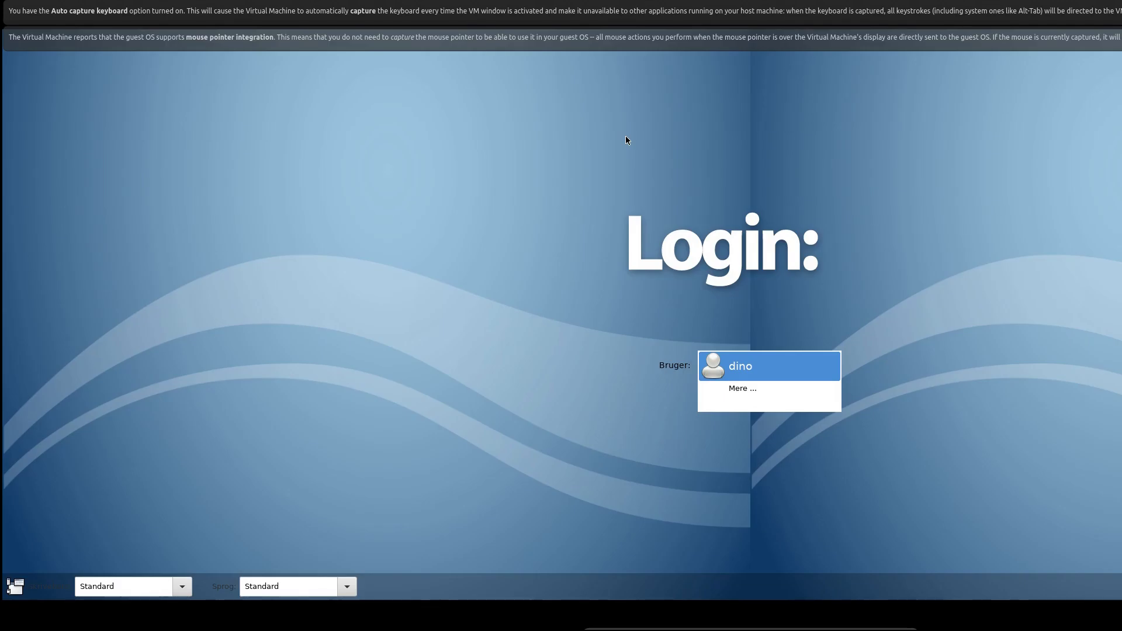
- Log in as the new user and browse Menu > Indstillinger toward System Settings
key("Return")
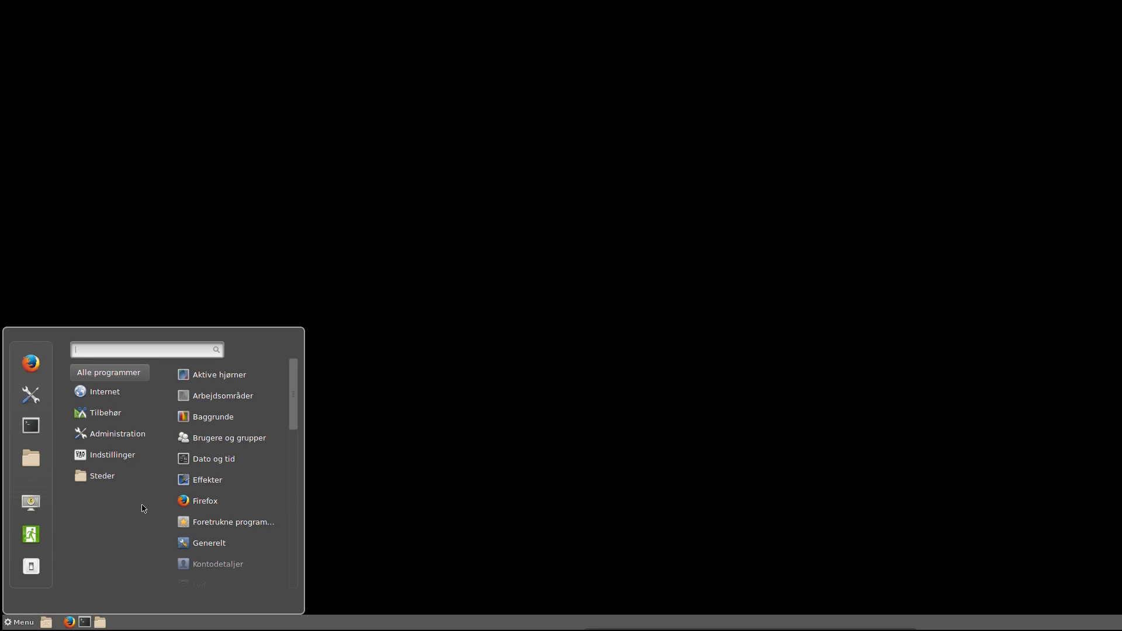
scroll(228, 514, "down", 5)
mouse_move(124, 460)
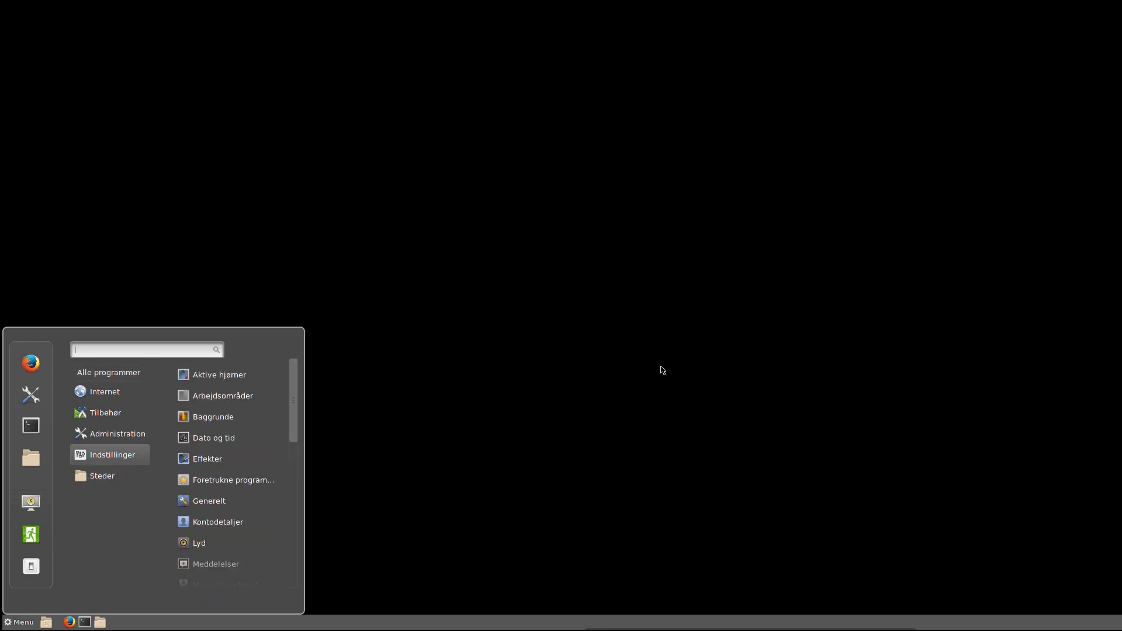
mouse_move(79, 459)
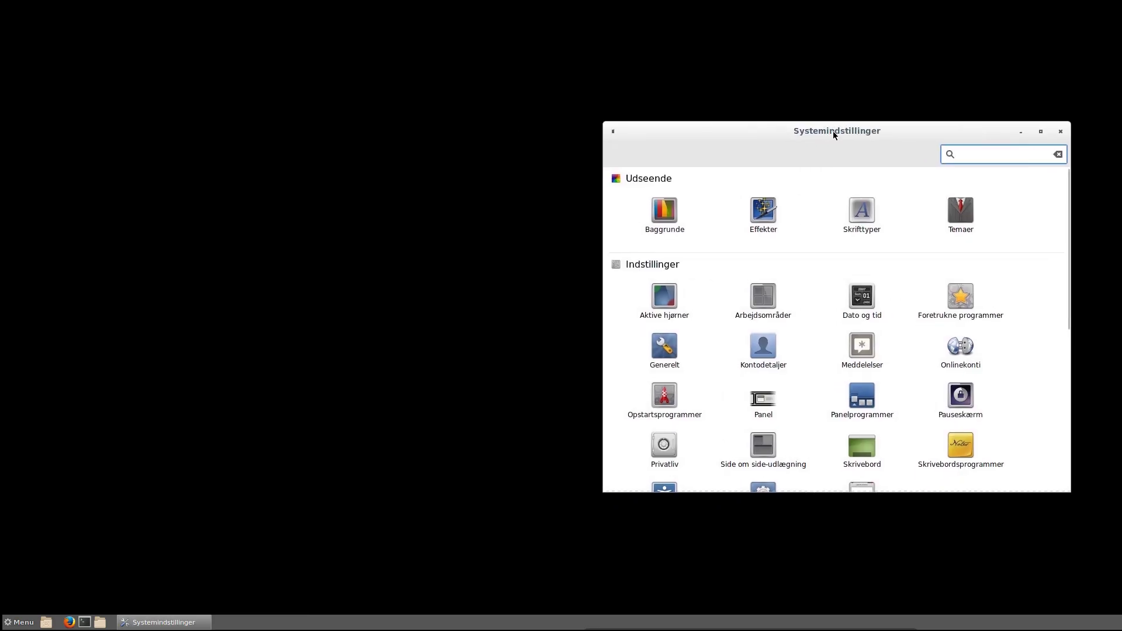
- Open Baggrunde's Backgrounds collection and try the pink bokeh, Mørkt vedbend and dark patterned wallpapers
left_click(665, 212)
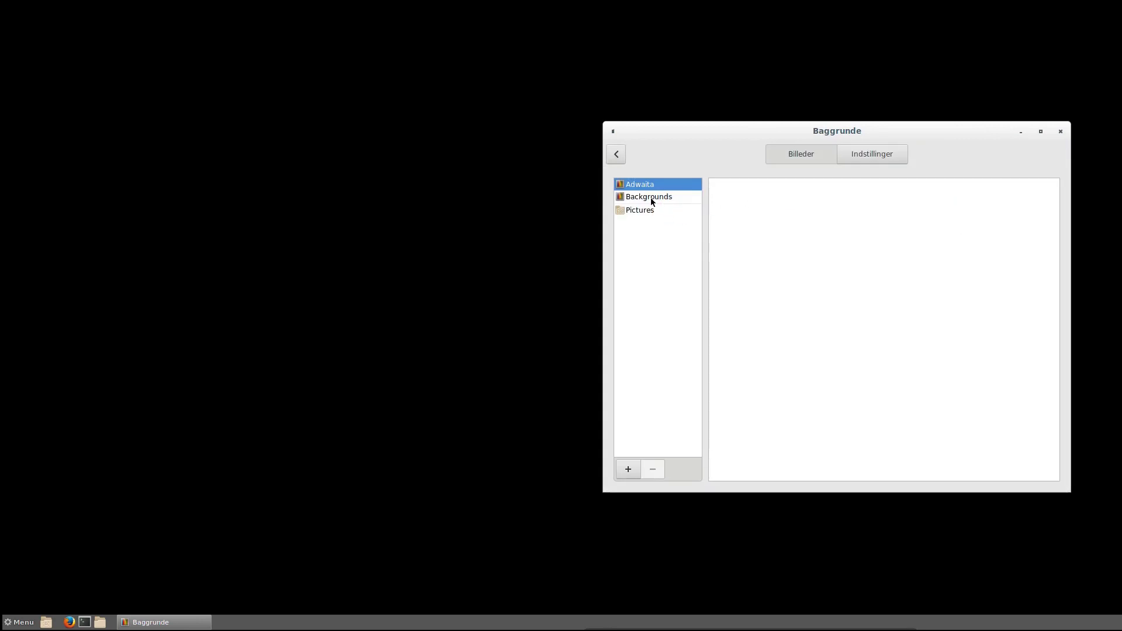
left_click(644, 198)
left_click(637, 186)
left_click(643, 197)
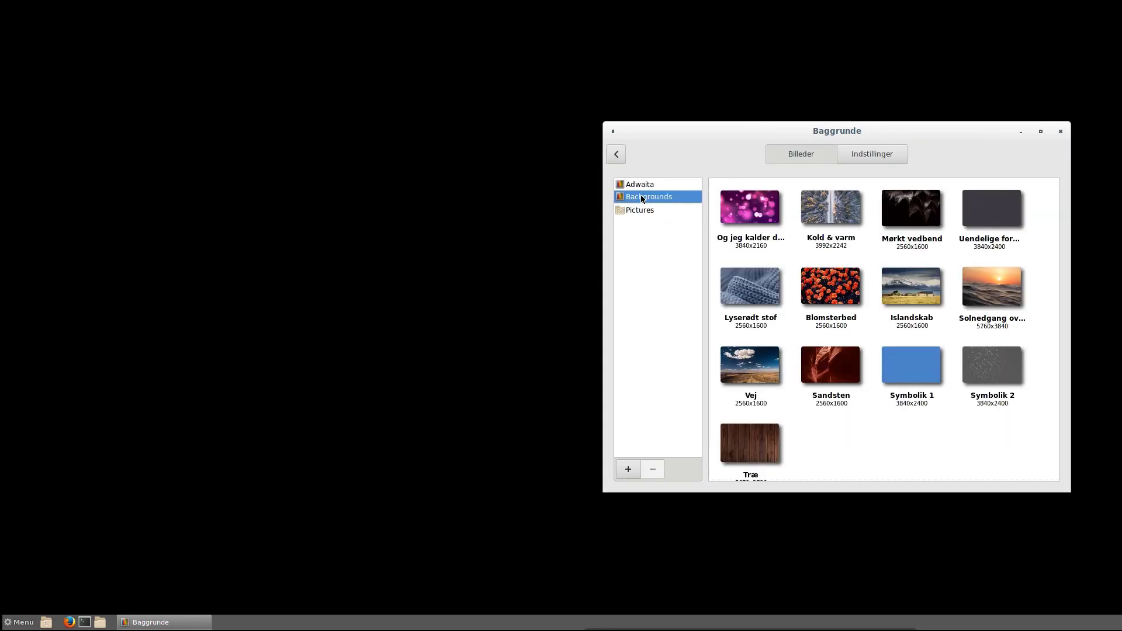
left_click(743, 211)
left_click(911, 208)
left_click_drag(875, 132, 596, 130)
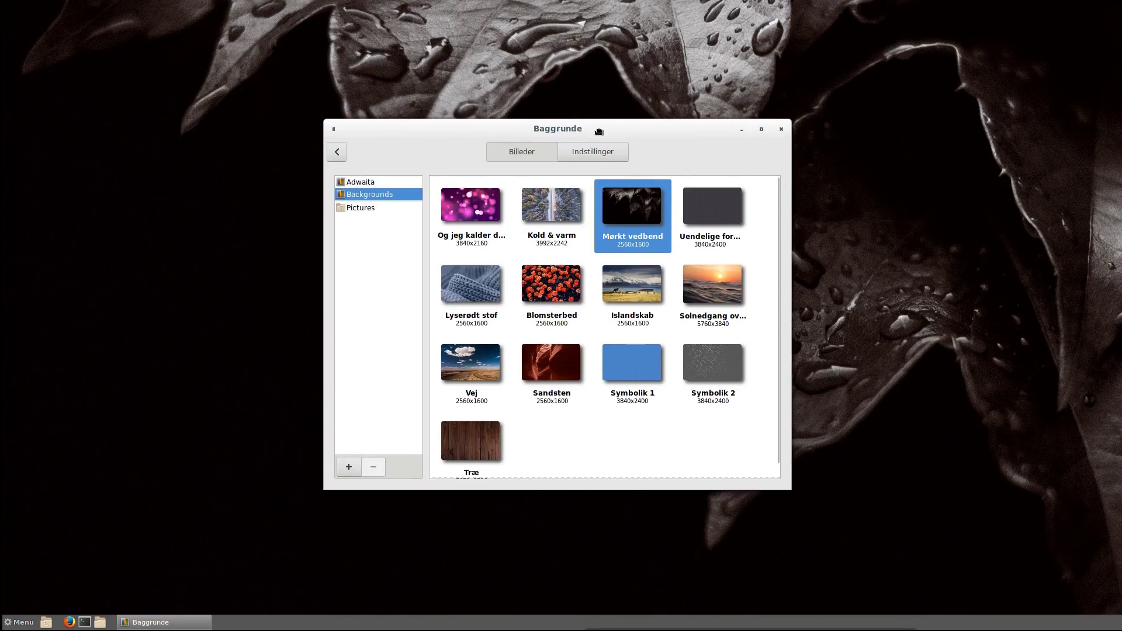
left_click(718, 203)
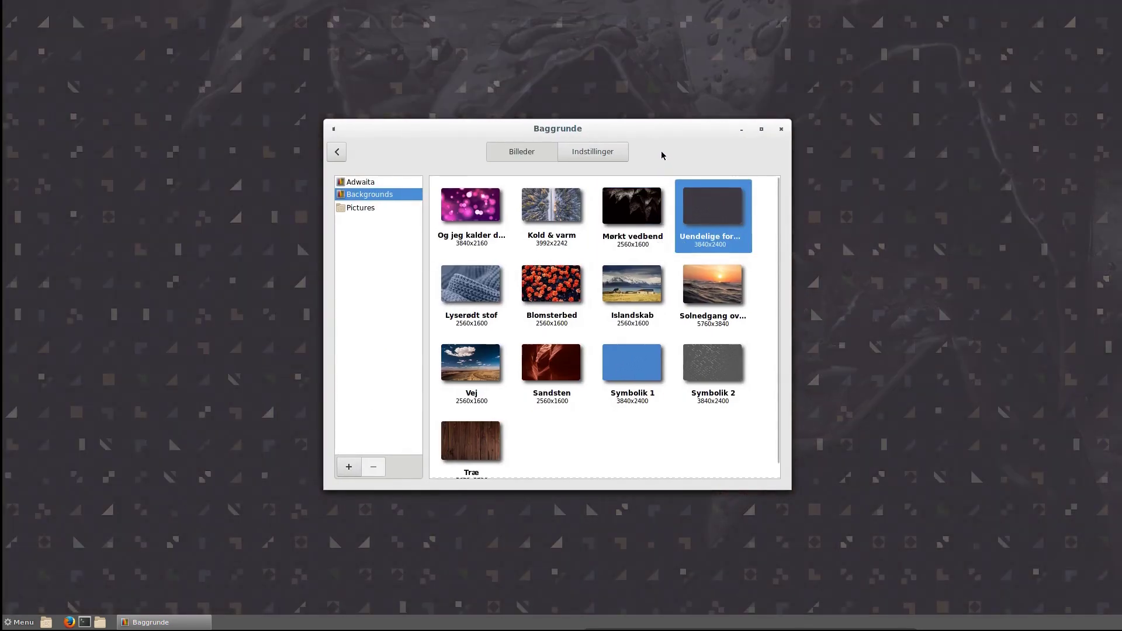
- Try the Vej and Træ wallpapers, then settle on Islandskab
key("ctrl+alt+shift+Right")
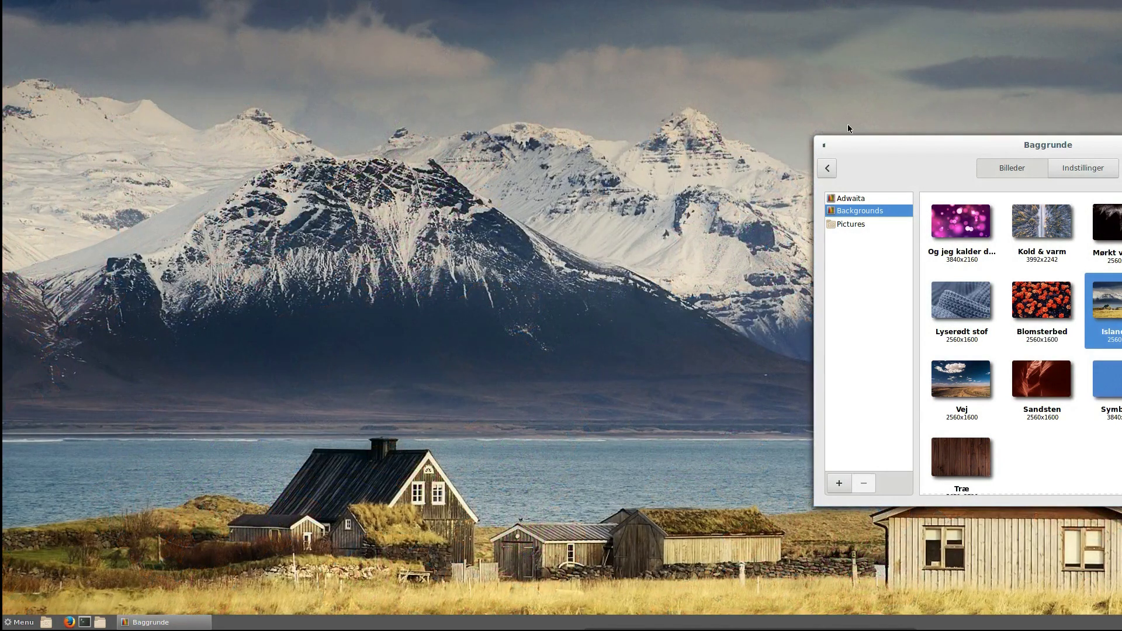
left_click_drag(876, 145, 836, 150)
left_click(925, 386)
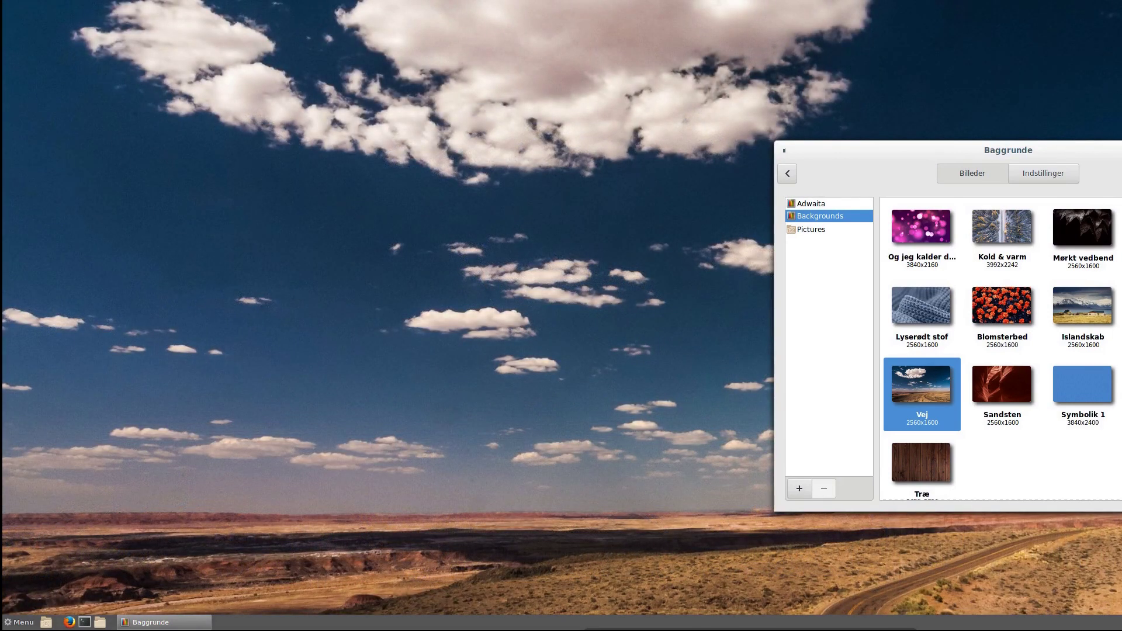
left_click(941, 462)
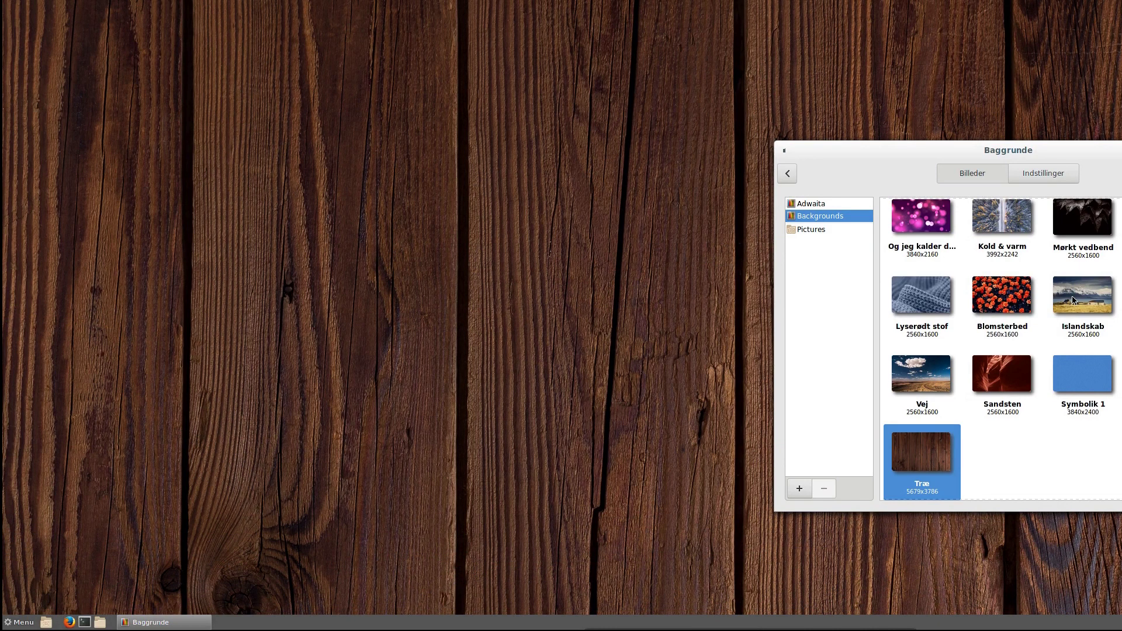
left_click(1073, 300)
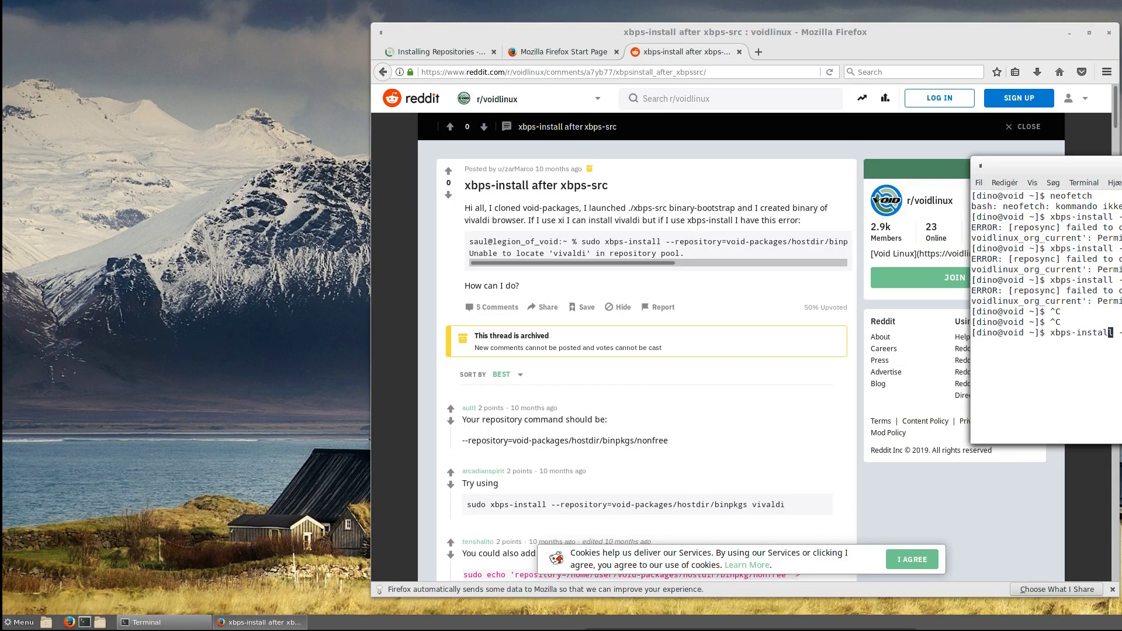
- Run sudo xbps-install -Su, authenticate and confirm to update glibc, xbps and other packages
key("Left")
key("Left")
key("Left")
key("Left")
key("Left")
key("Left")
key("Left")
key("Left")
key("Left")
key("Left")
key("Left")
type("sudo")
key("Right")
key("Right")
key("Right")
key("Right")
key("Return")
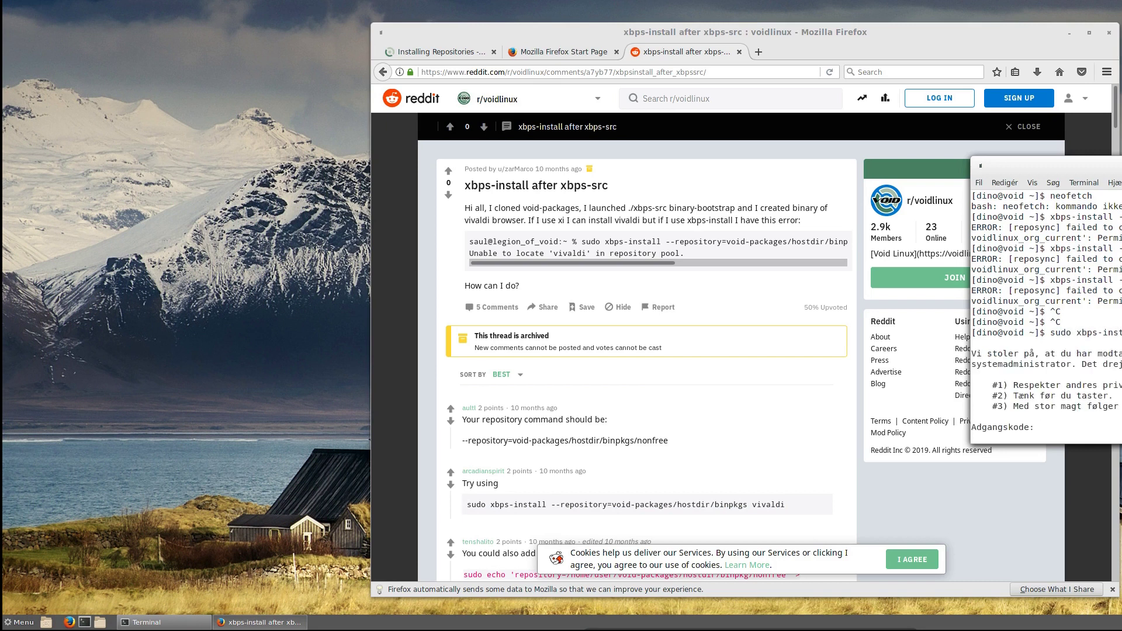
left_click_drag(1110, 167, 944, 124)
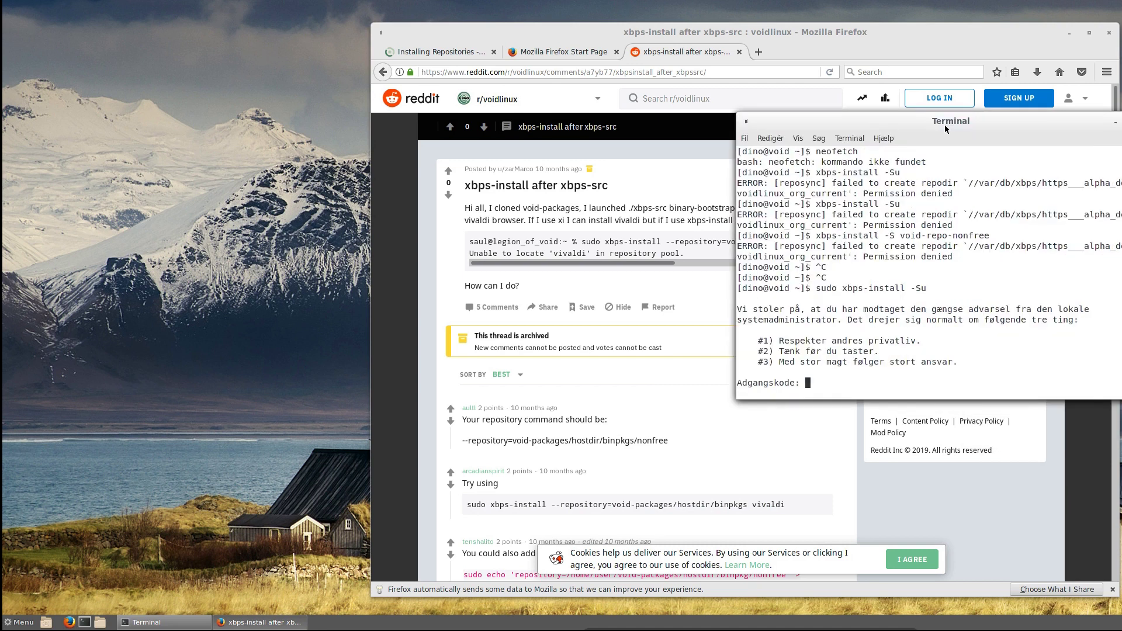
key("Return")
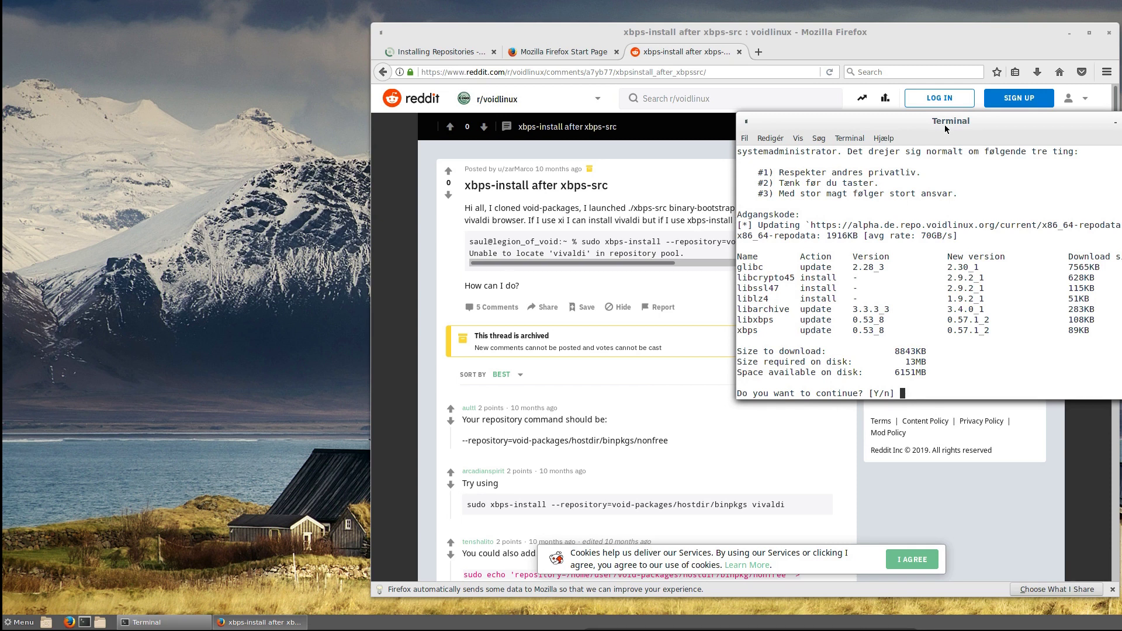
key("Return")
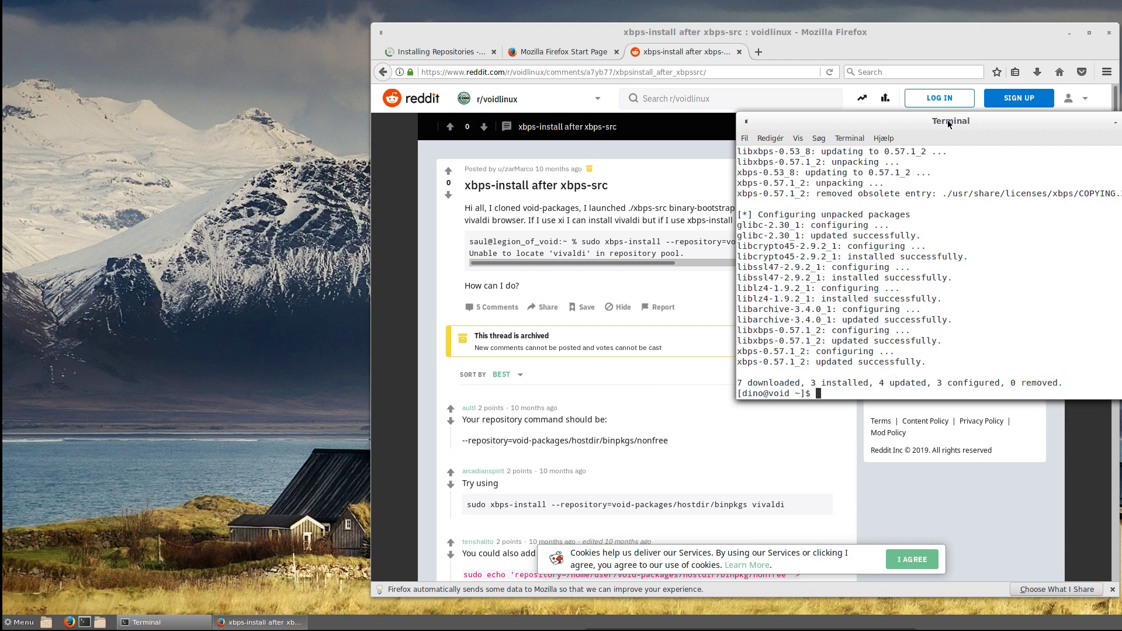
key("Up")
- Close the Reddit thread tab and scroll down the Void Linux Handbook sidebar
left_click(825, 42)
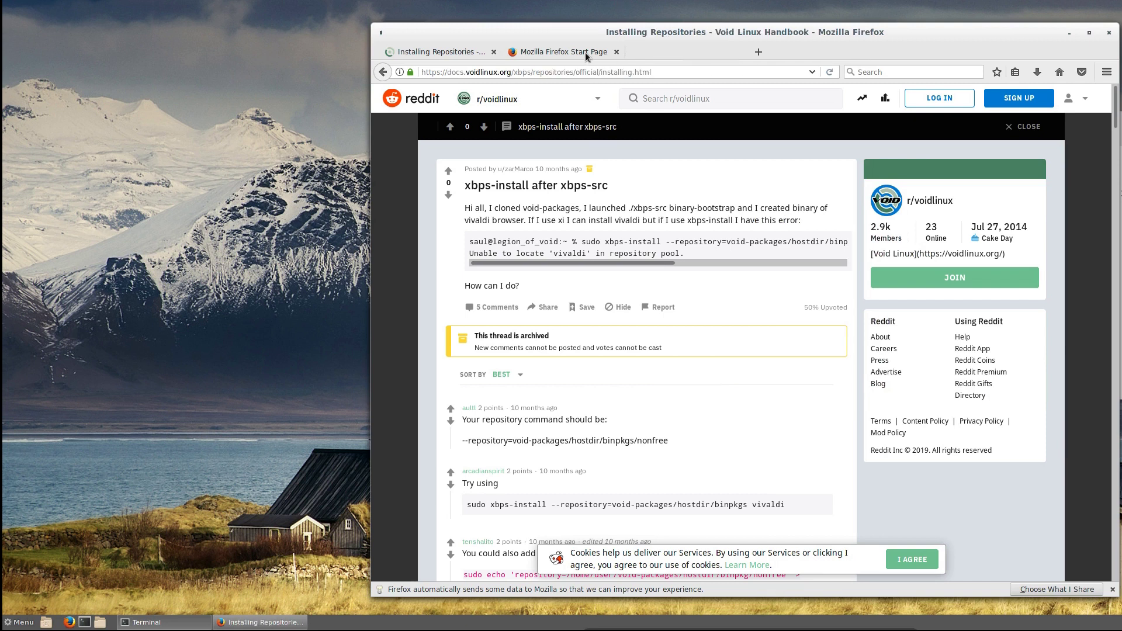
left_click(738, 52)
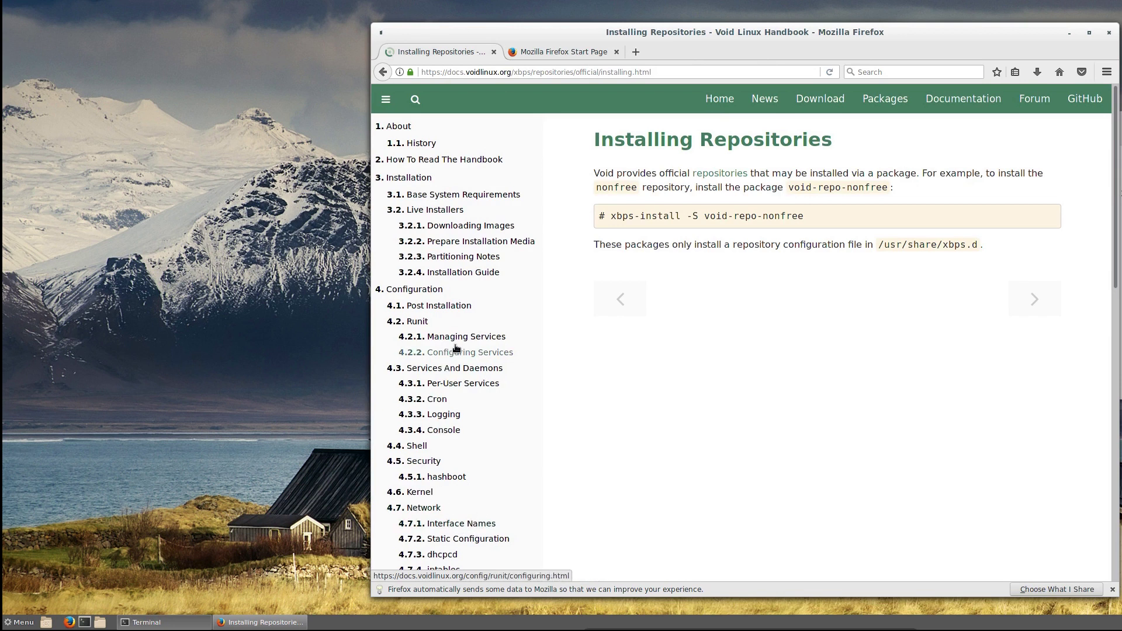
scroll(482, 439, "down", 3)
scroll(491, 468, "down", 7)
- Go through XBPS Package Manager > Packages to the Updating page and select the xbps-install -Su command
left_click(442, 506)
left_click(428, 535)
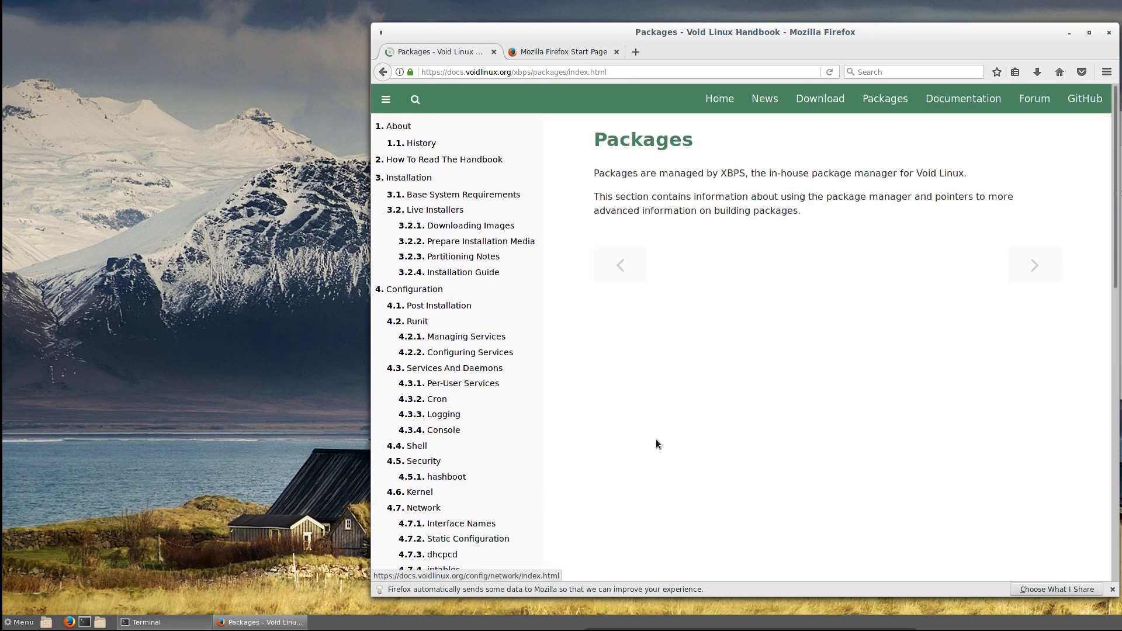
left_click(1034, 265)
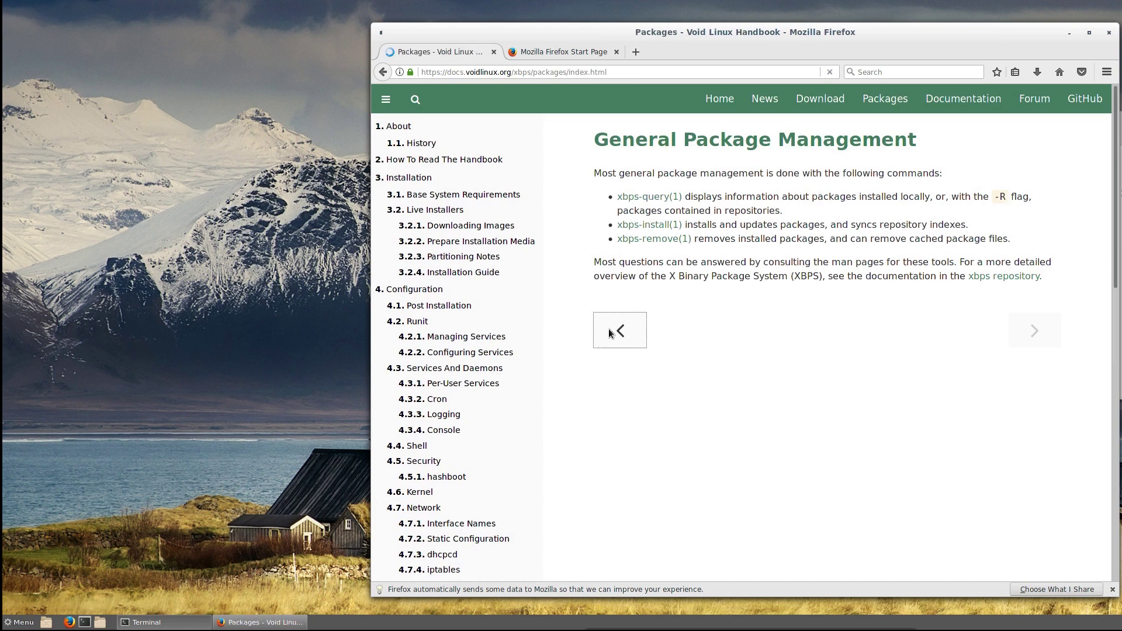
left_click(618, 327)
left_click(620, 271)
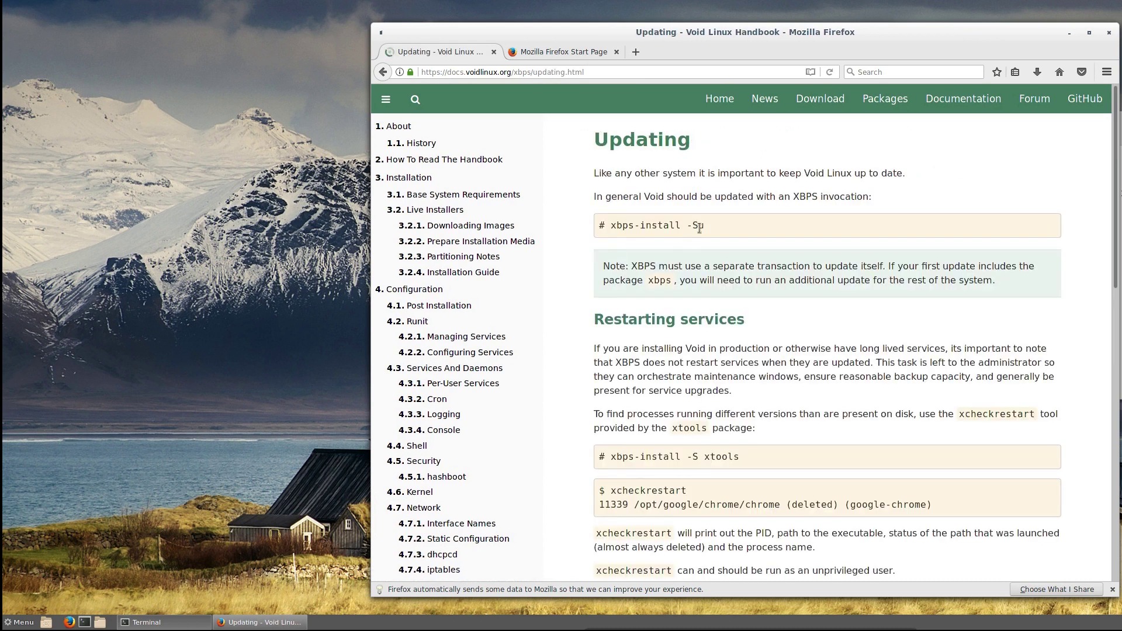
left_click_drag(706, 226, 612, 228)
key("ctrl+c")
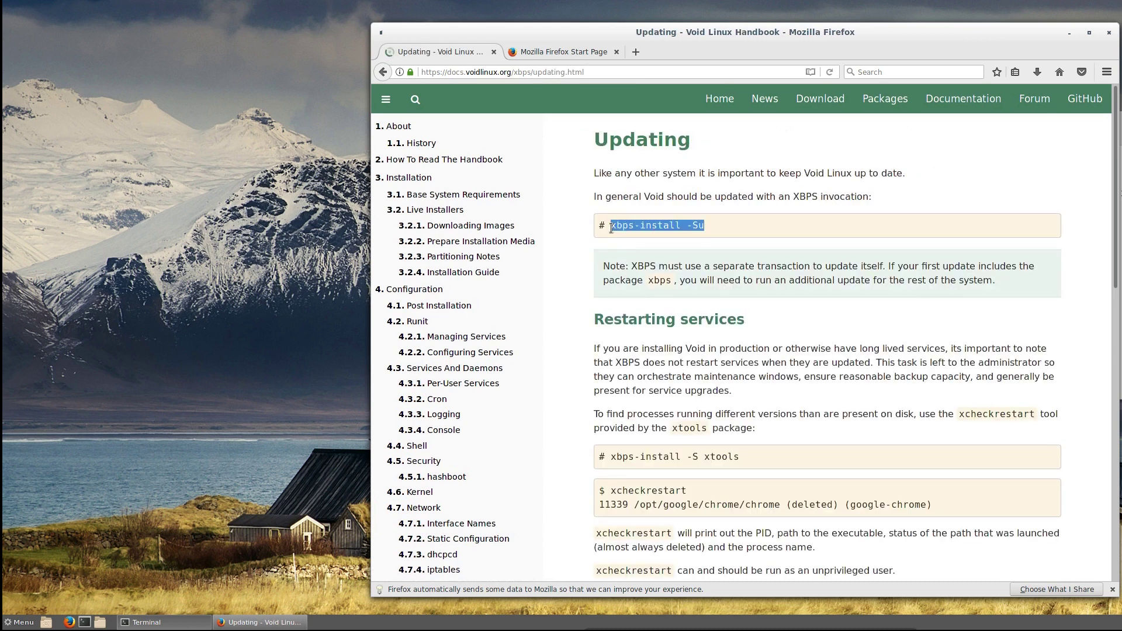
scroll(806, 399, "down", 4)
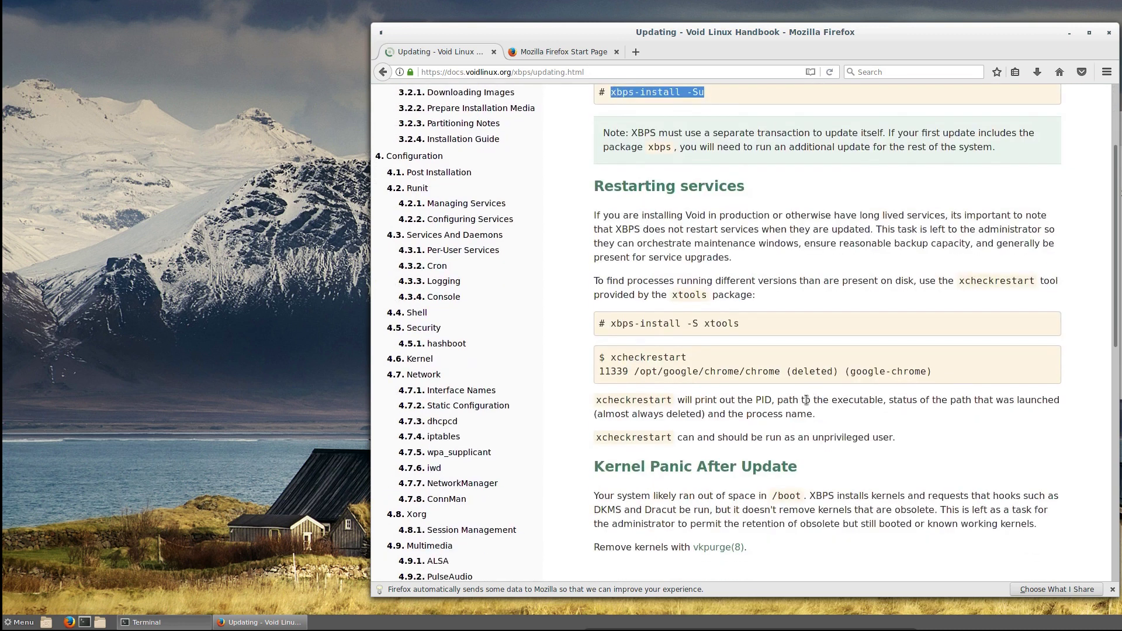
- In the terminal, paste the copied update command over the recalled one and run it
key("alt+Tab")
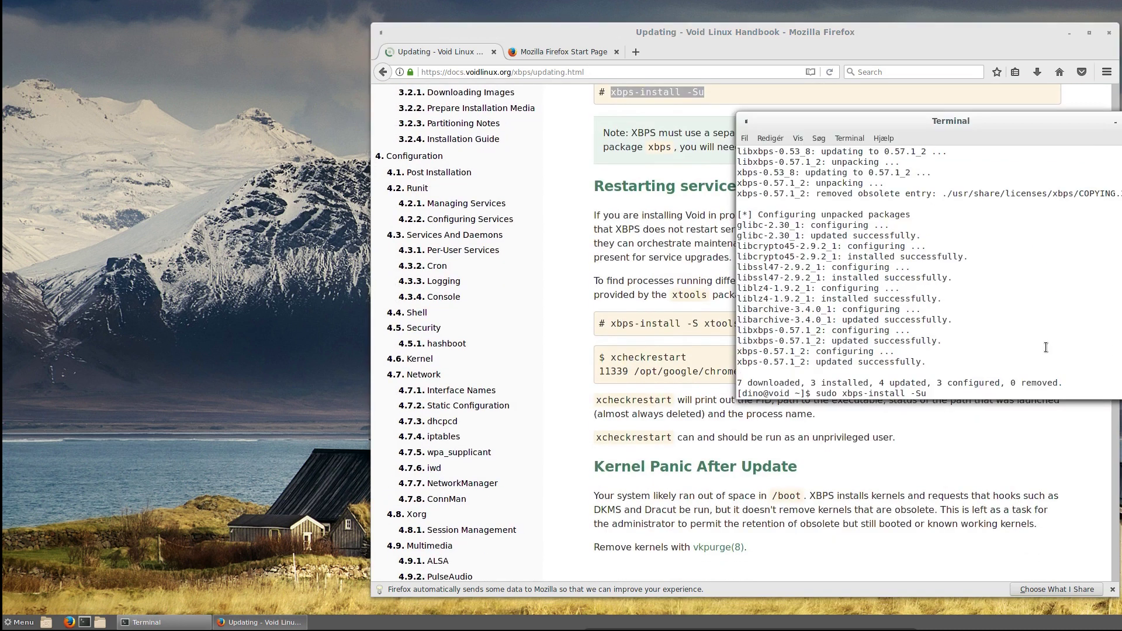
key("BackSpace")
key("BackSpace")
key("BackSpace")
key("BackSpace")
key("BackSpace")
key("BackSpace")
key("BackSpace")
key("BackSpace")
key("BackSpace")
key("BackSpace")
key("BackSpace")
key("BackSpace")
key("BackSpace")
key("BackSpace")
key("BackSpace")
key("BackSpace")
key("BackSpace")
key("BackSpace")
key("BackSpace")
key("BackSpace")
key("BackSpace")
key("ctrl+shift+v")
key("Return")
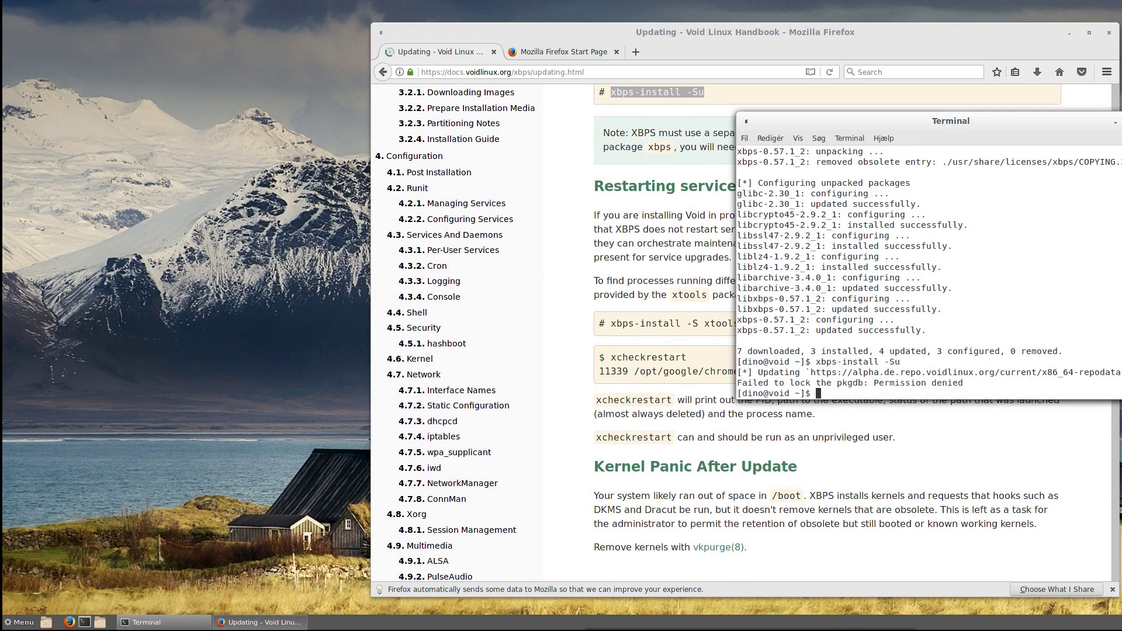
- Run sudo xbps-install -Su neofetch and confirm the installation with y
type("sudo")
key("ctrl+shift+v")
type("neof")
type("etch")
key("Return")
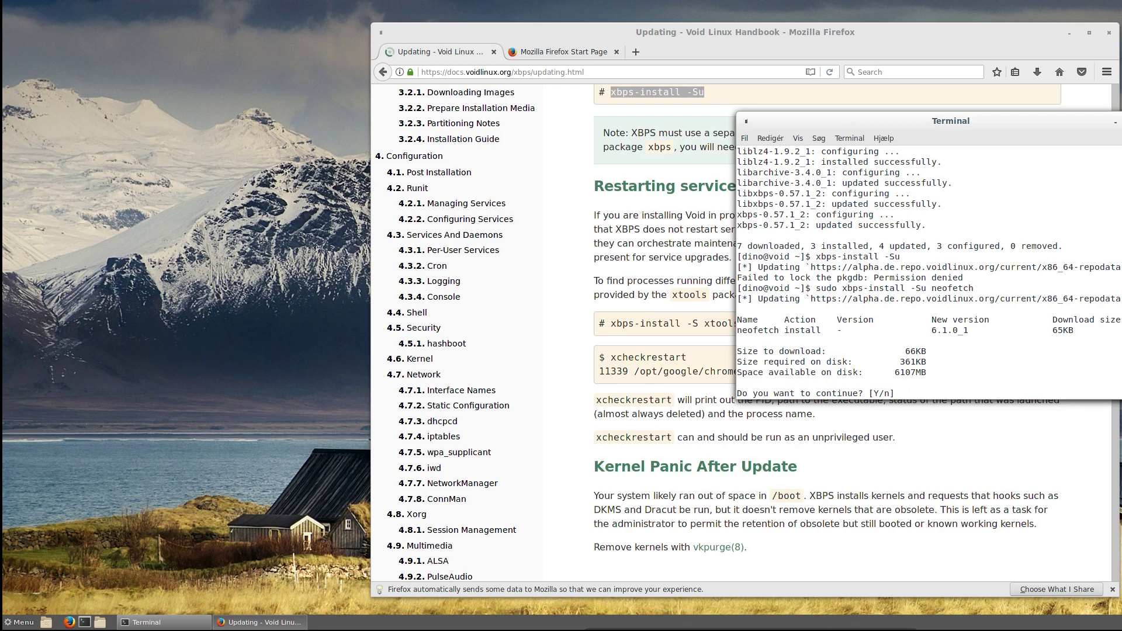
type("y")
key("Return")
- Run neofetch to show the system info and move the terminal window right
type("neofetch")
key("Return")
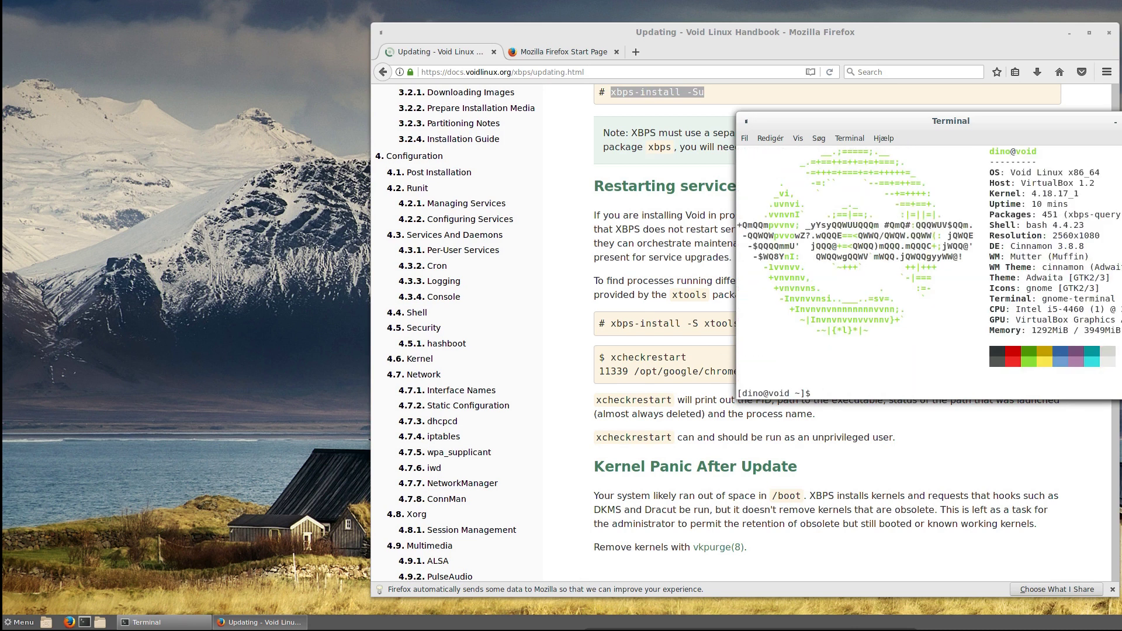
left_click_drag(958, 121, 1105, 111)
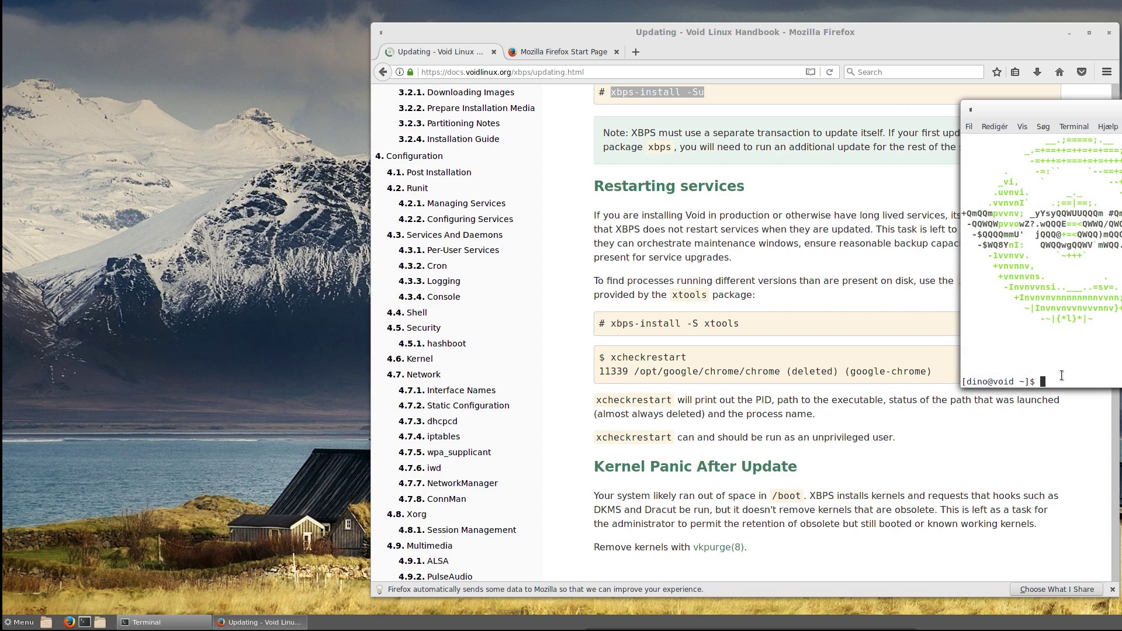
- Browse the Cinnamon application menu's categories, then close it
left_click(11, 624)
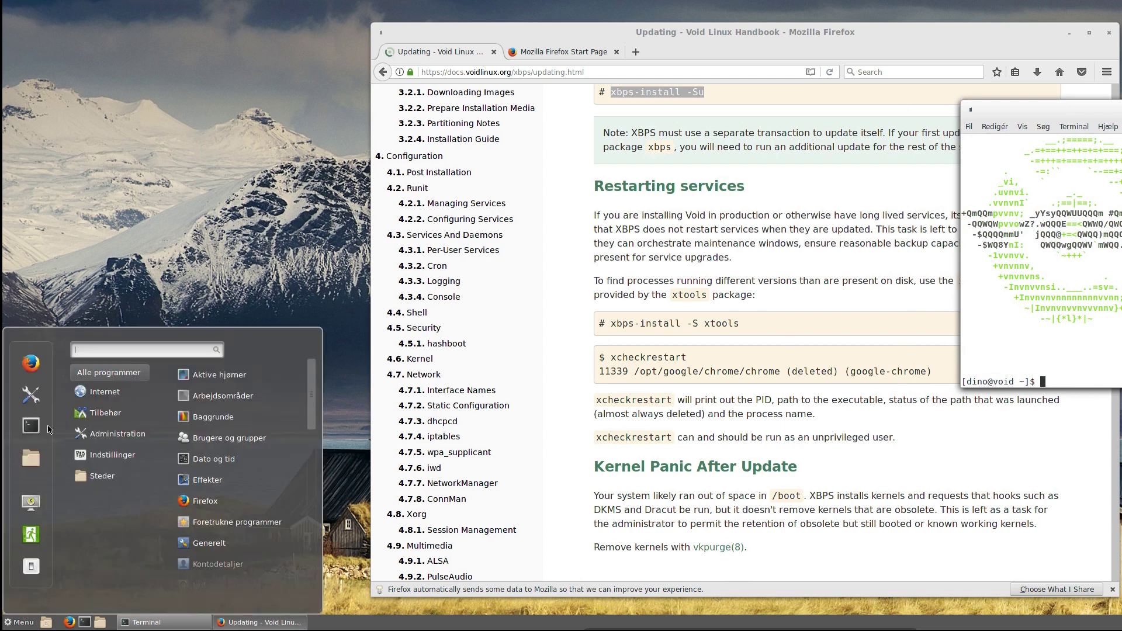
mouse_move(123, 393)
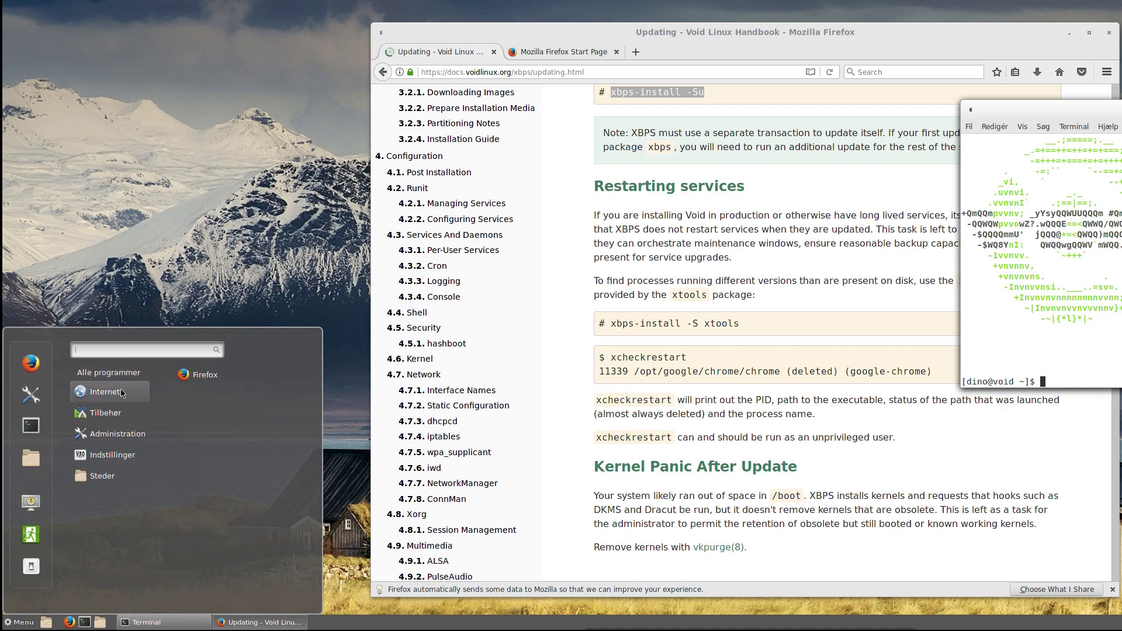
mouse_move(123, 438)
left_click(917, 468)
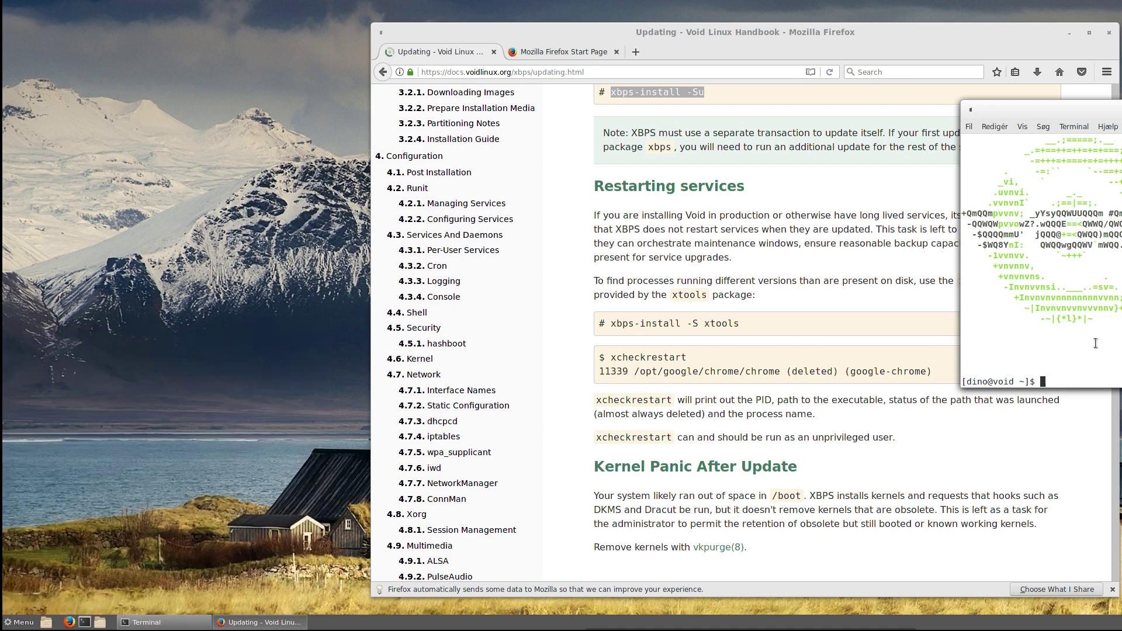
- Recall and run the sudo xbps-install command for audacity, confirming the 12 packages
type("neofetch")
key("Up")
key("Return")
key("Up")
key("Control_R+f")
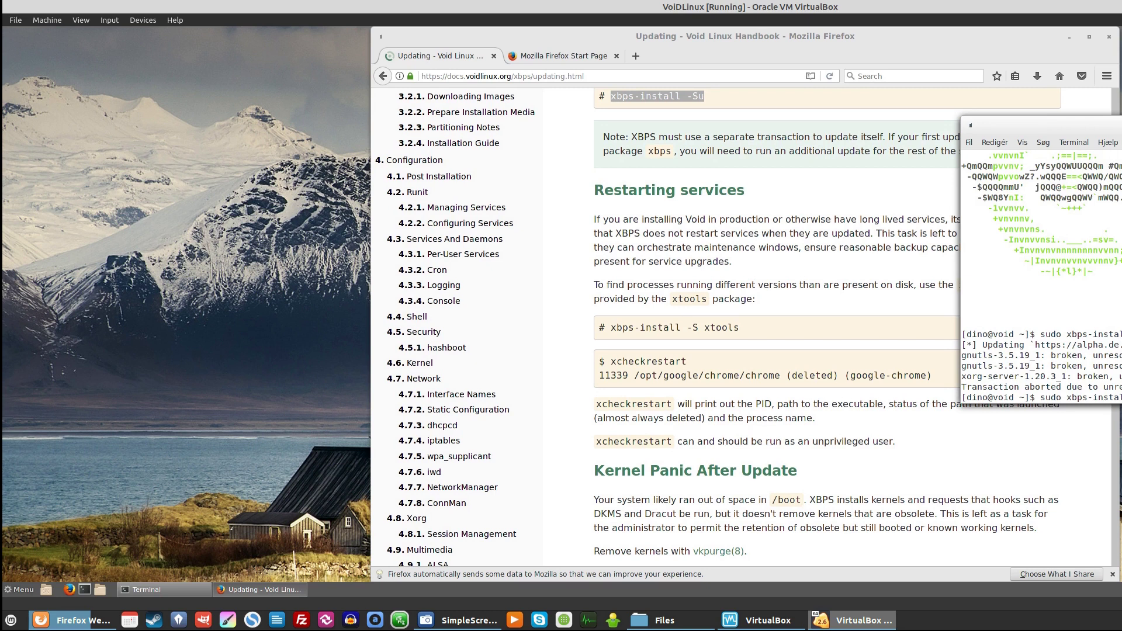
key("Return")
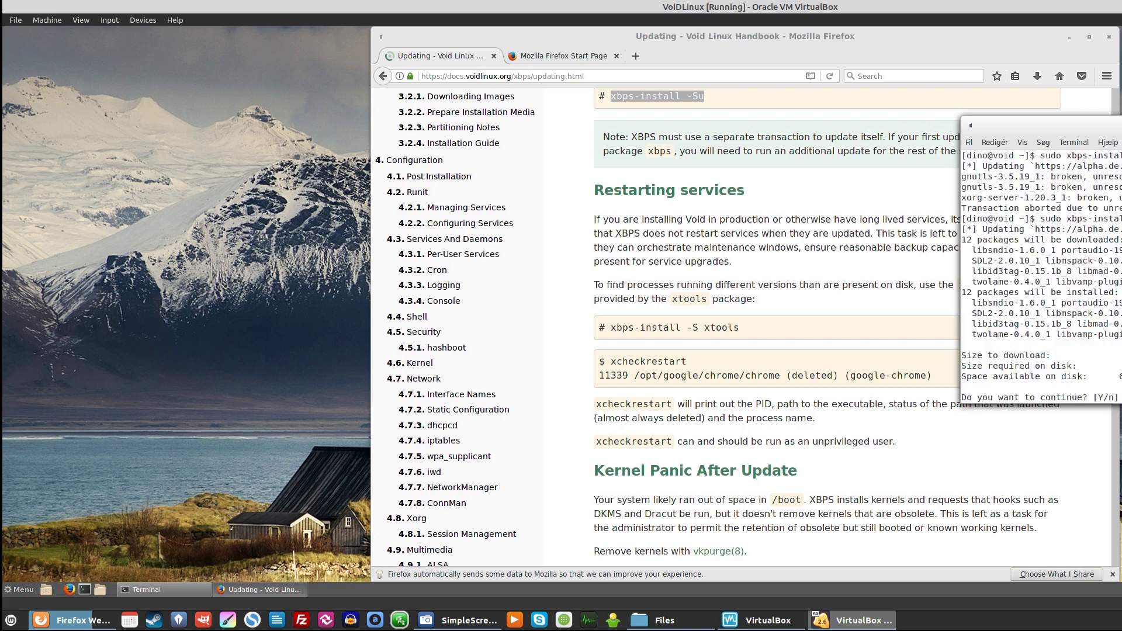
key("Return")
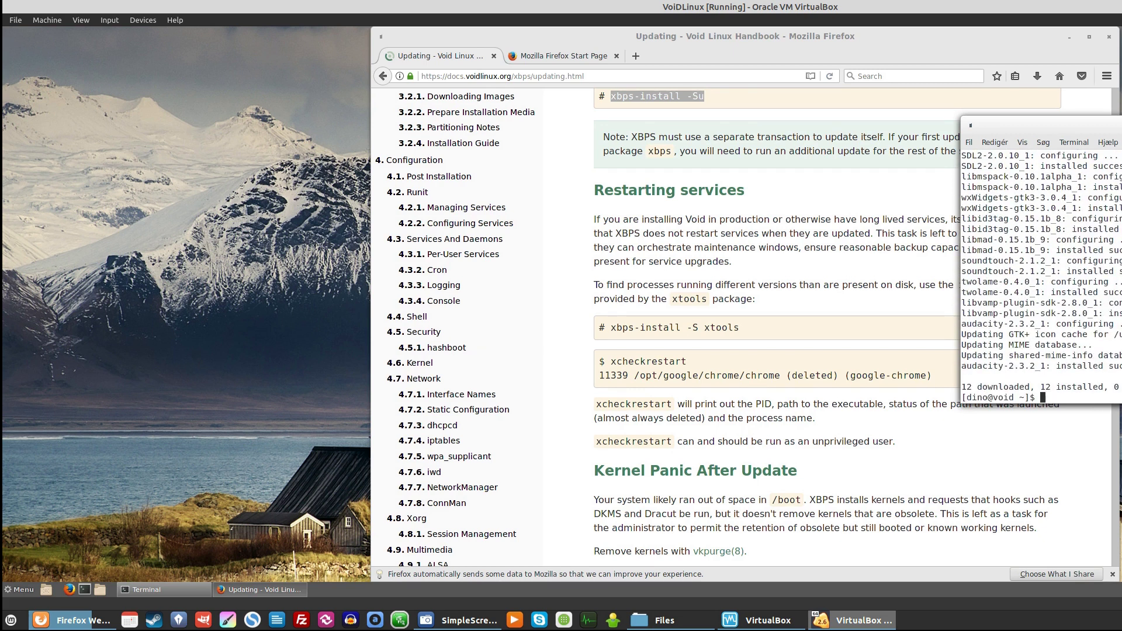
- Return the VM to full screen and launch Audacity from Menu > Lyd og video
key("ctrl+f")
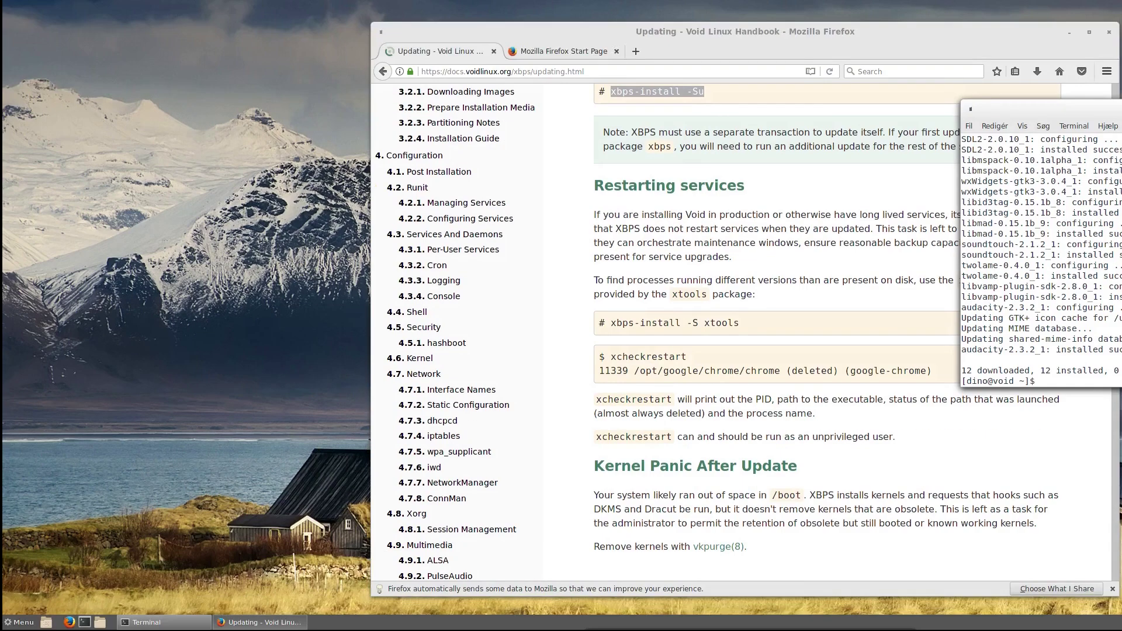
type("audaicty")
key("BackSpace")
key("BackSpace")
key("BackSpace")
key("BackSpace")
key("BackSpace")
key("BackSpace")
key("BackSpace")
left_click(12, 624)
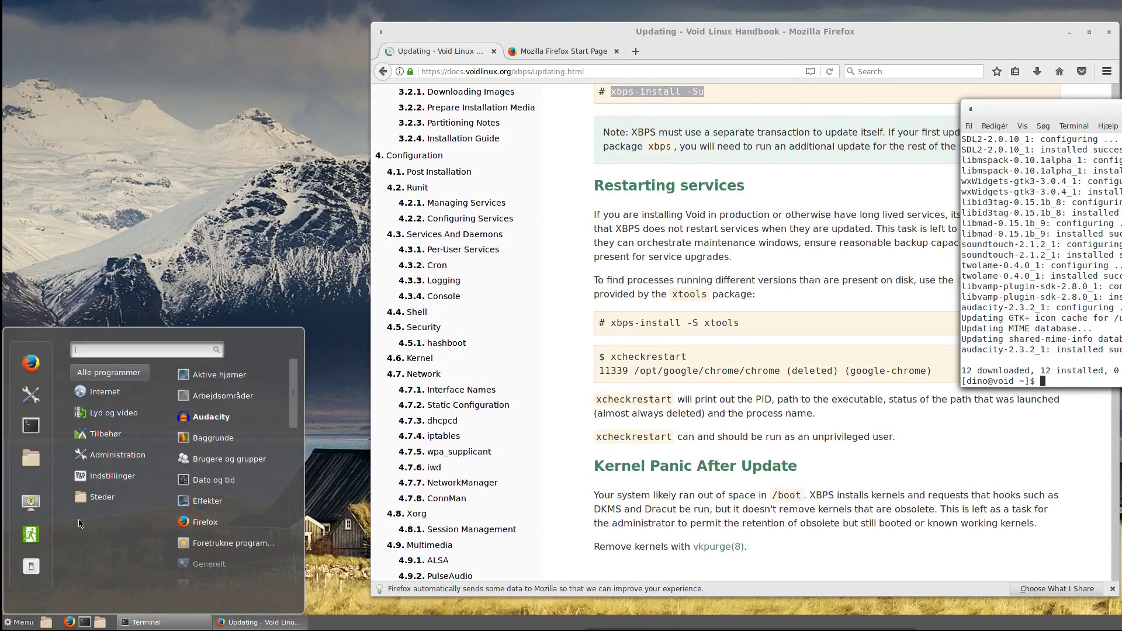
mouse_move(126, 413)
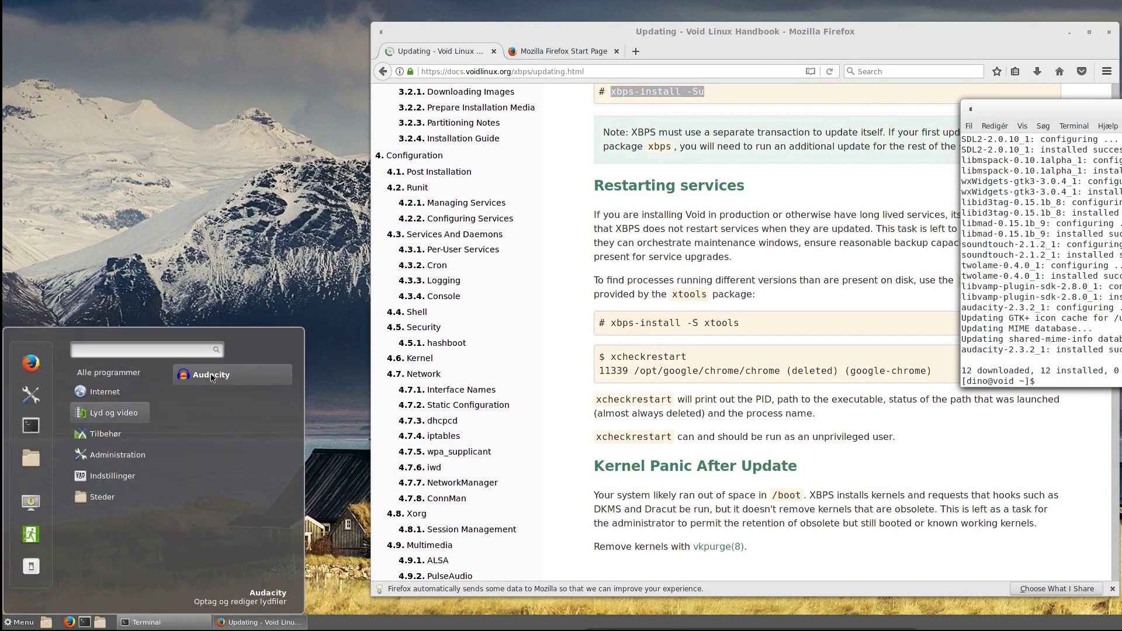
left_click(209, 376)
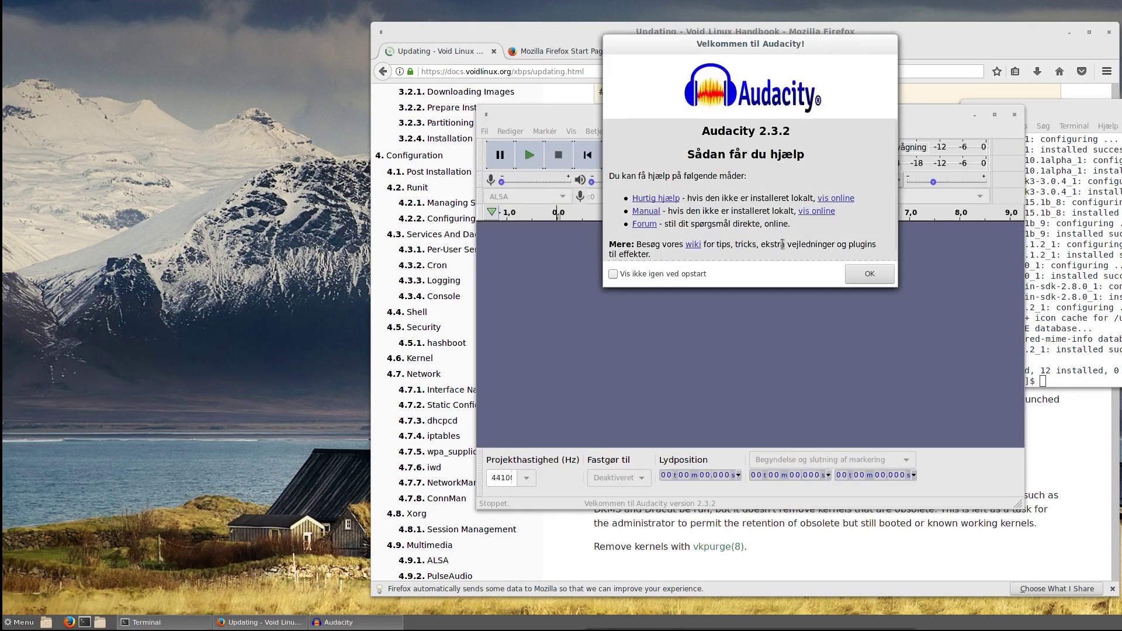
- Dismiss Audacity's welcome message, maximize its window, and open the Fil menu
left_click(868, 272)
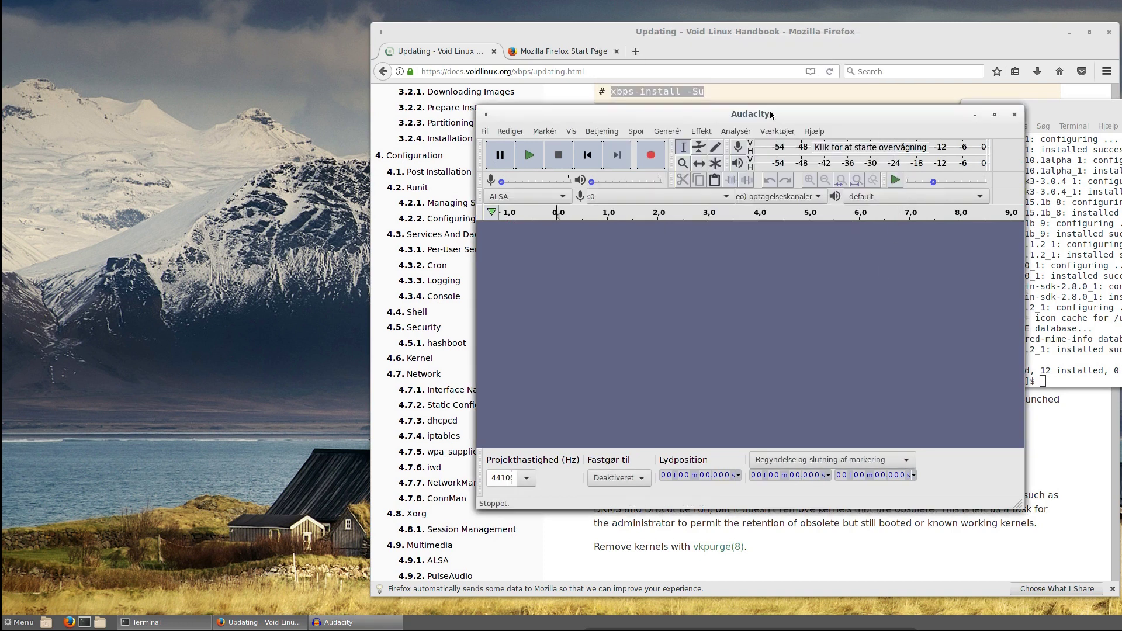
left_click_drag(770, 110, 754, 98)
left_click(979, 102)
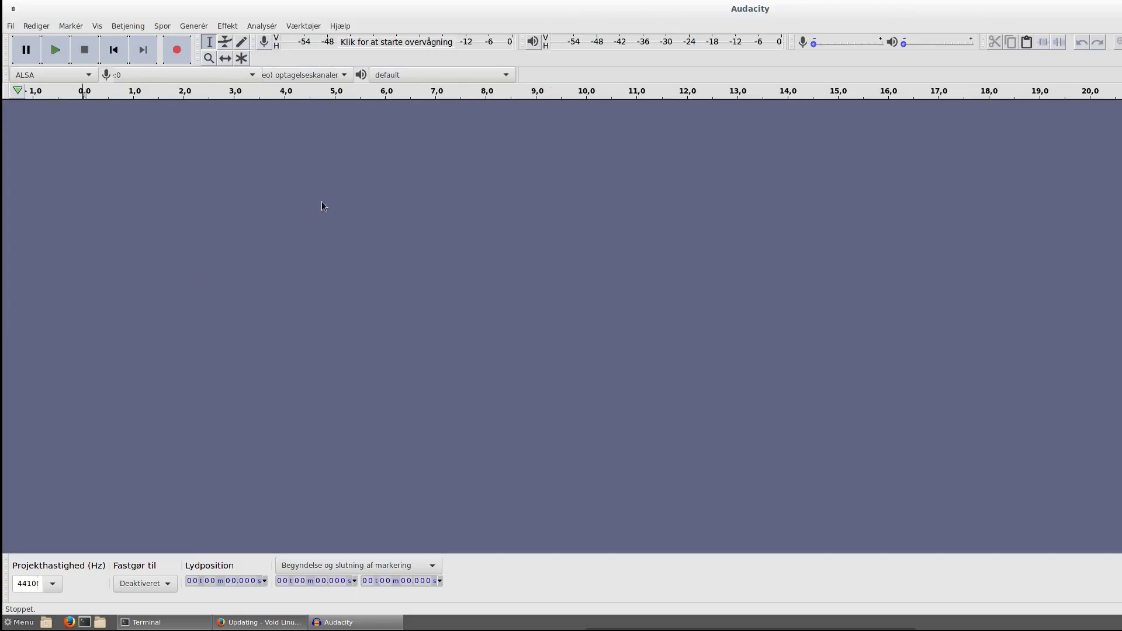
left_click(9, 27)
- Quit Audacity with Fil > Afslut and move the Firefox handbook window left
left_click(29, 168)
left_click(761, 259)
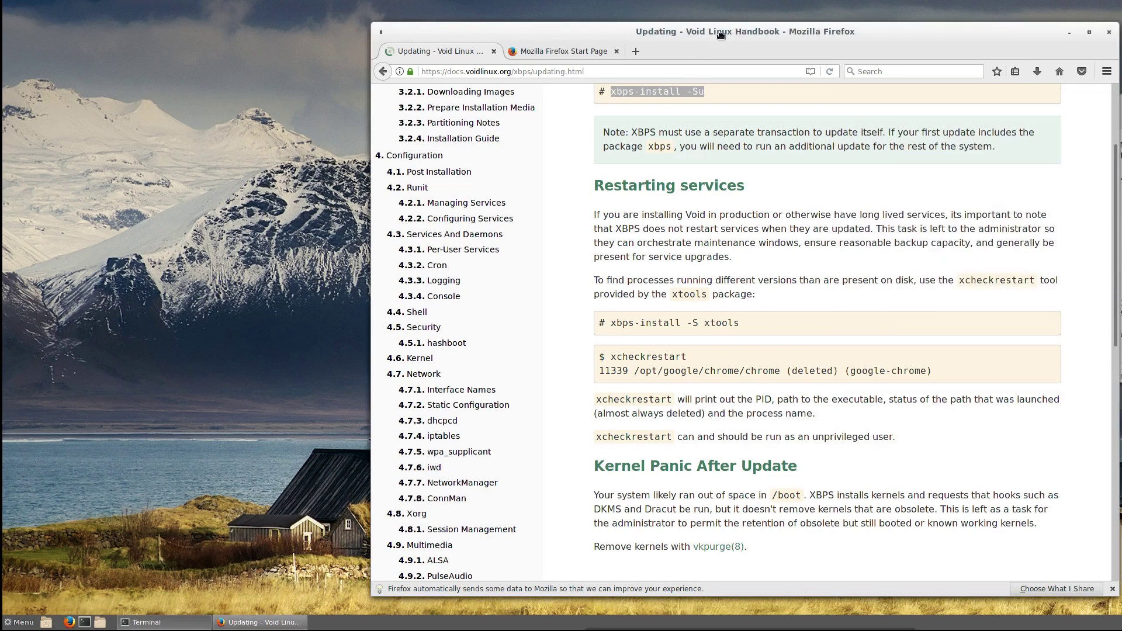
left_click_drag(718, 35, 566, 37)
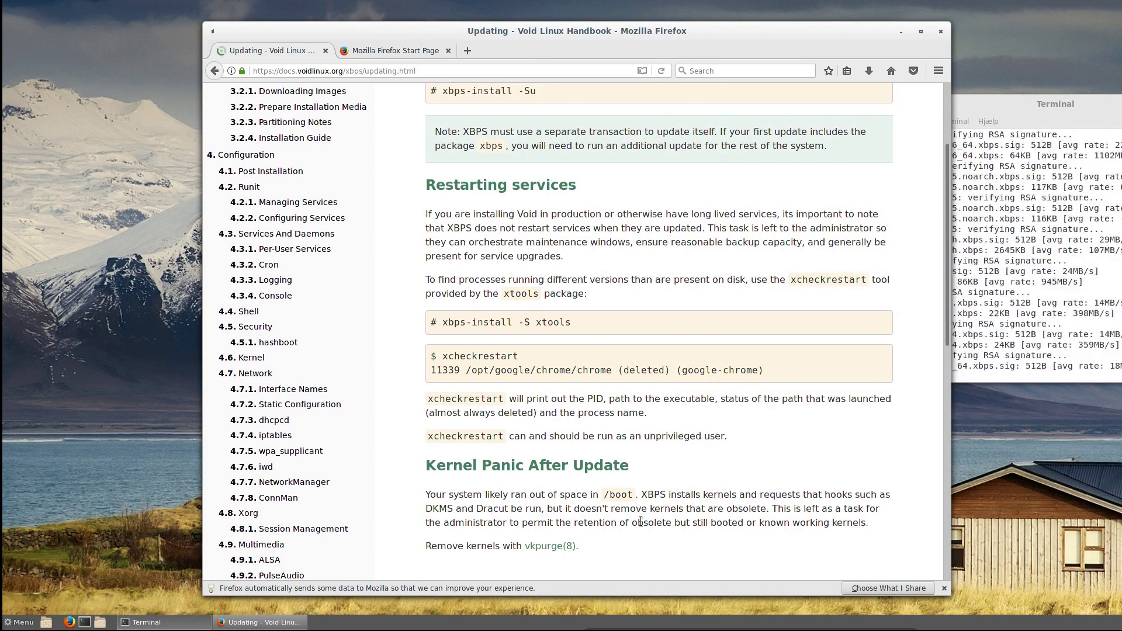
left_click(586, 479)
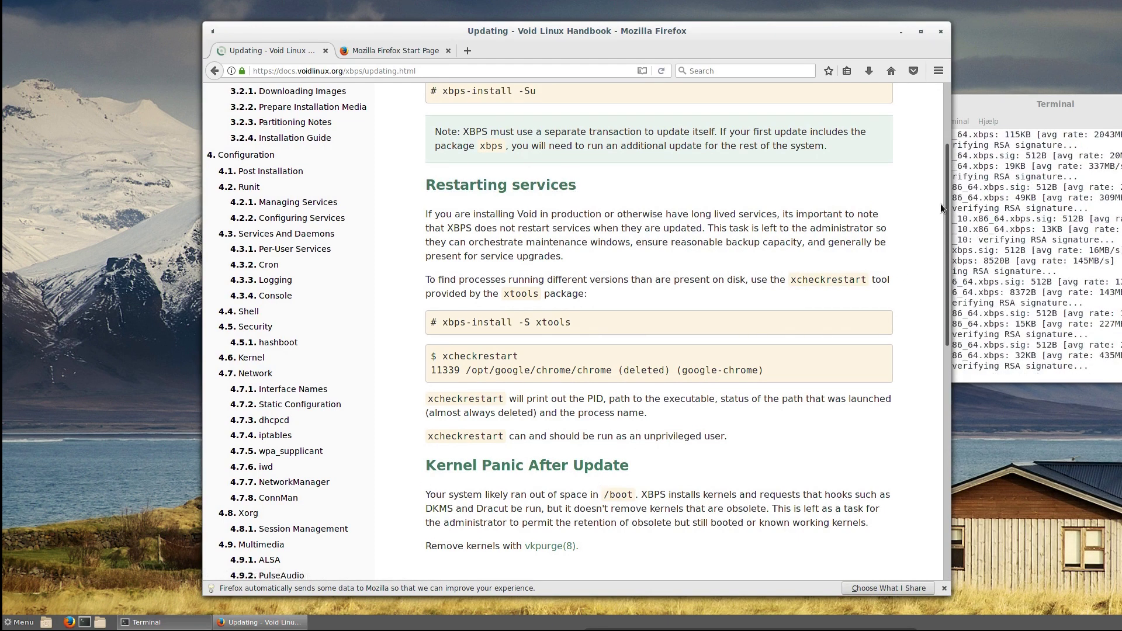
scroll(941, 187, "up", 2)
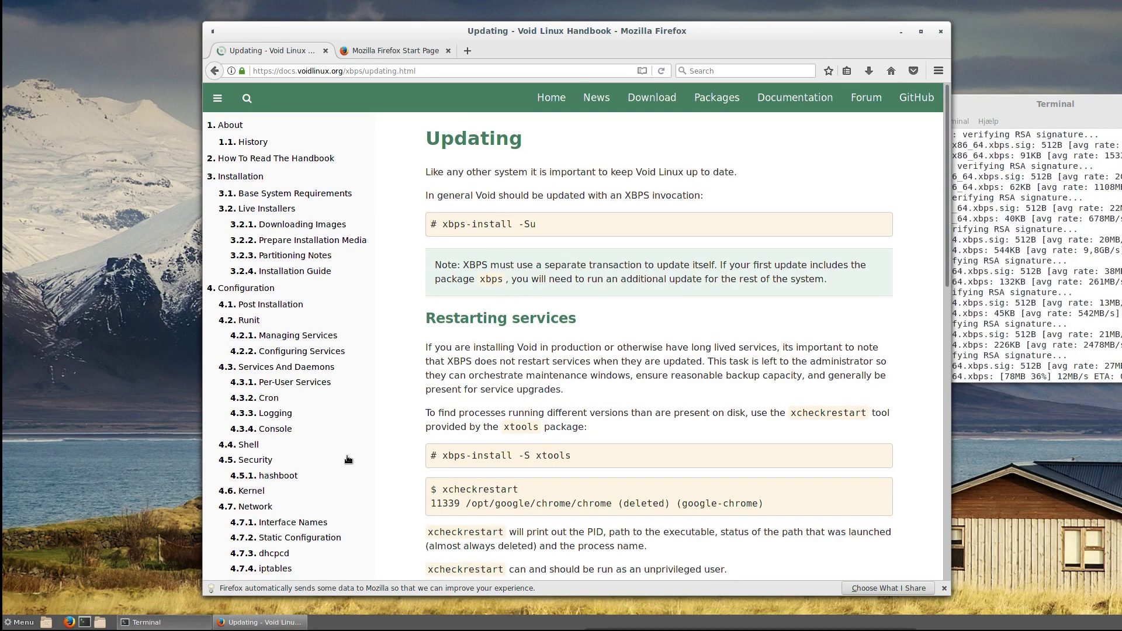
- Move the terminal right, then scroll the Updating page down and back to the top
left_click(1021, 105)
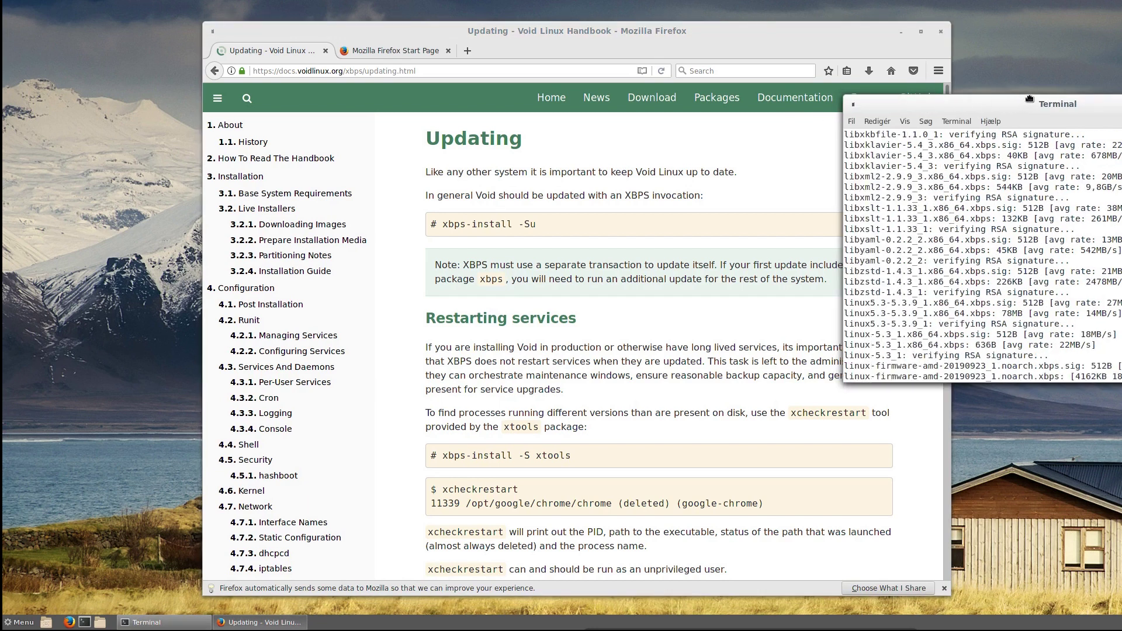
left_click_drag(966, 105, 1073, 96)
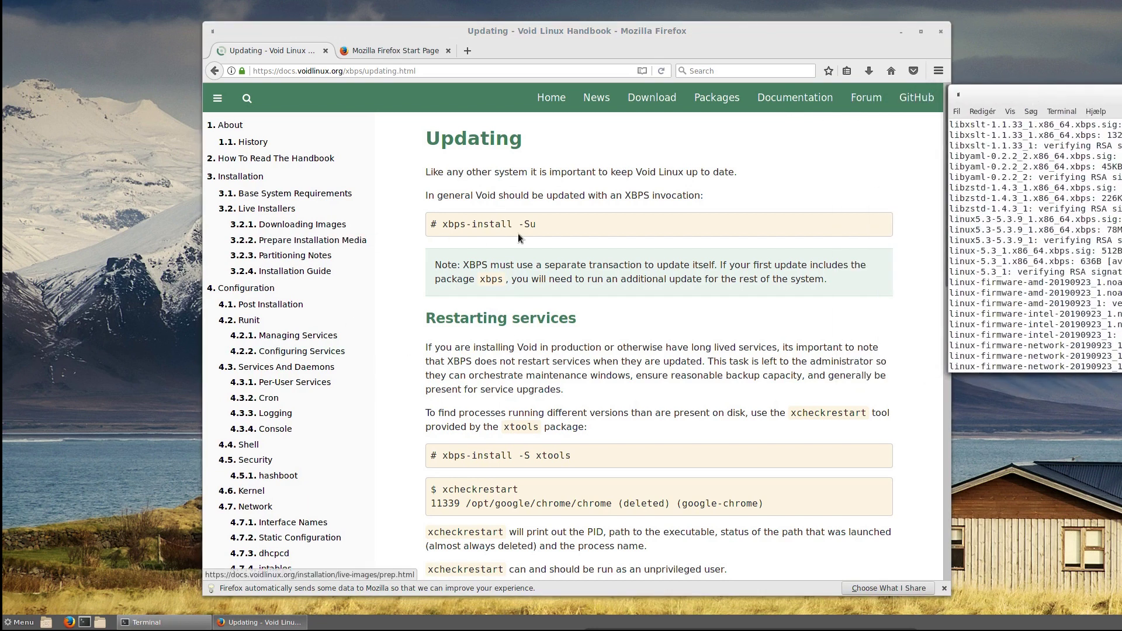
scroll(646, 435, "down", 2)
scroll(645, 431, "down", 3)
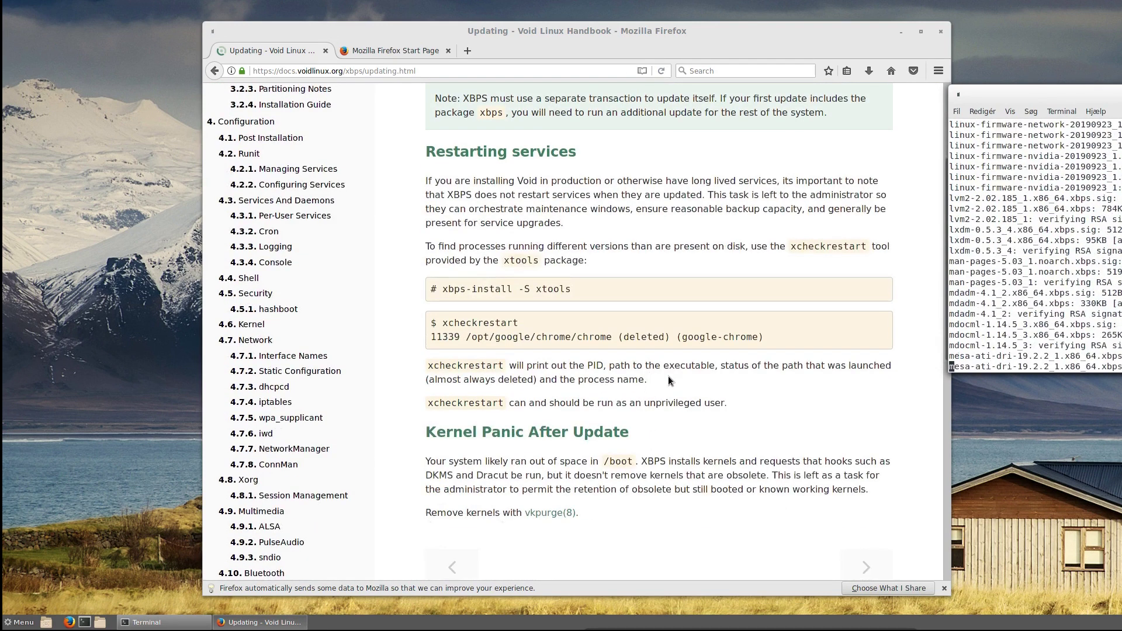
left_click_drag(948, 255, 943, 355)
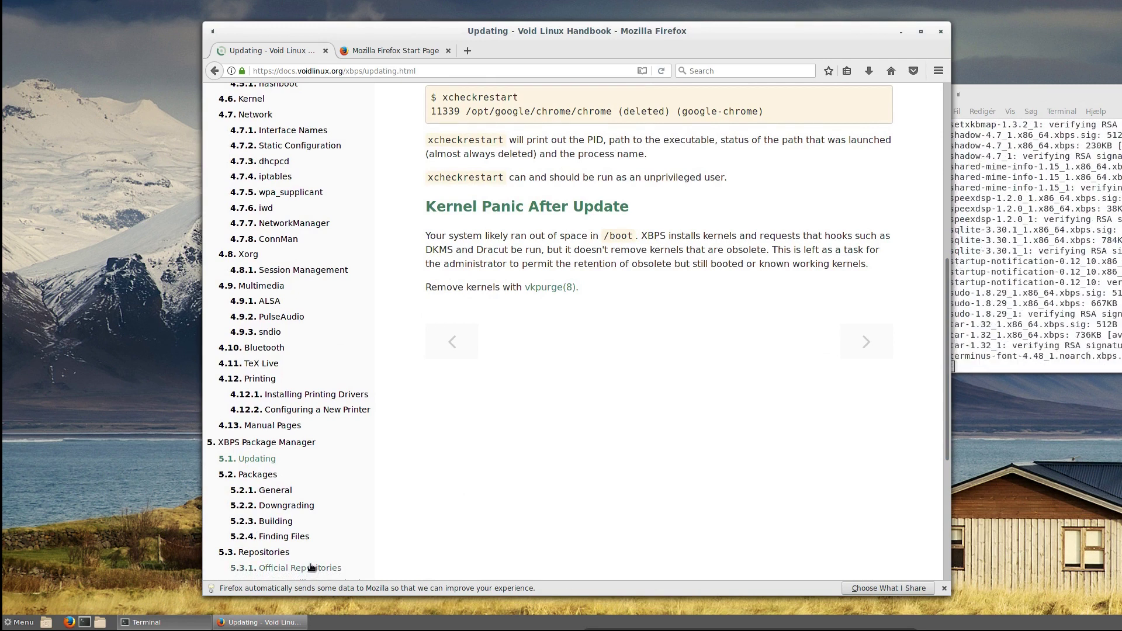
scroll(708, 509, "down", 3)
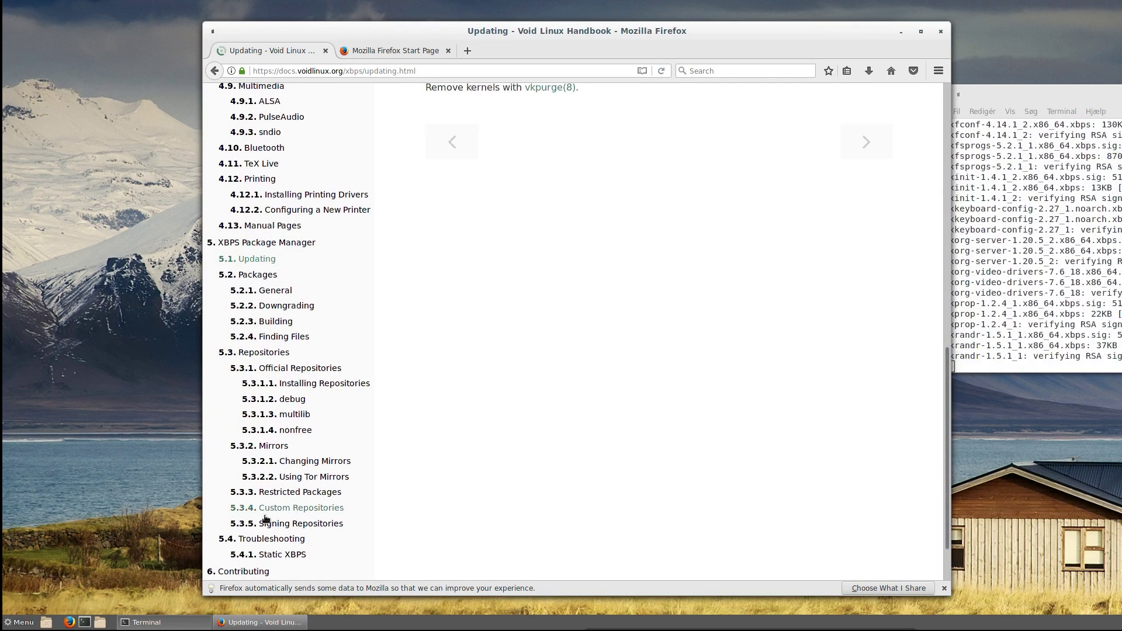
scroll(327, 509, "up", 5)
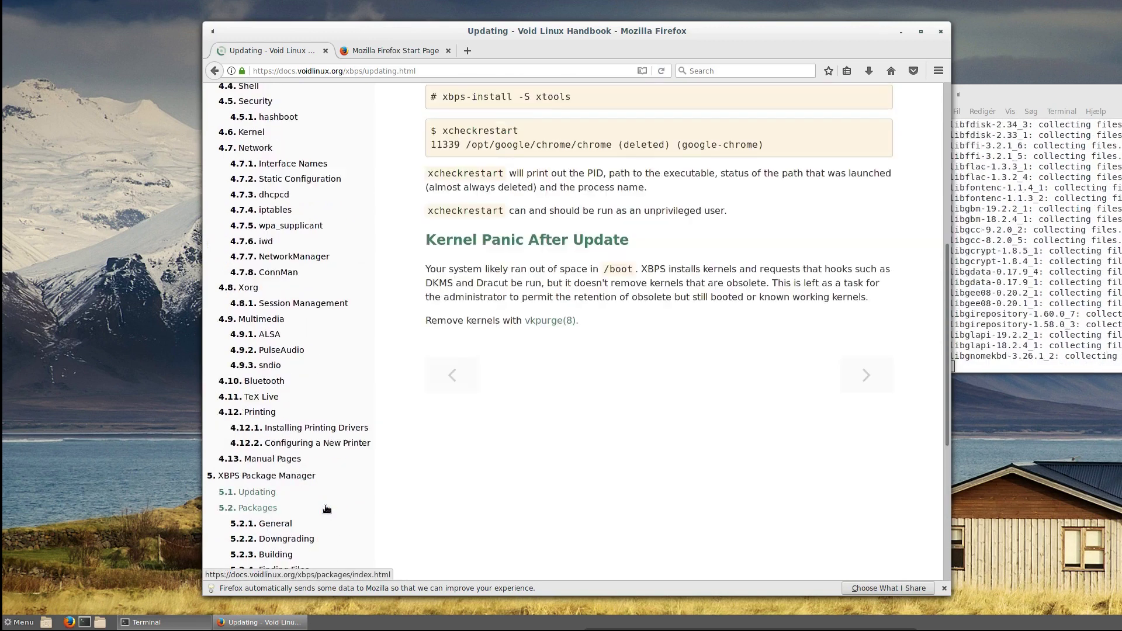
scroll(327, 509, "up", 4)
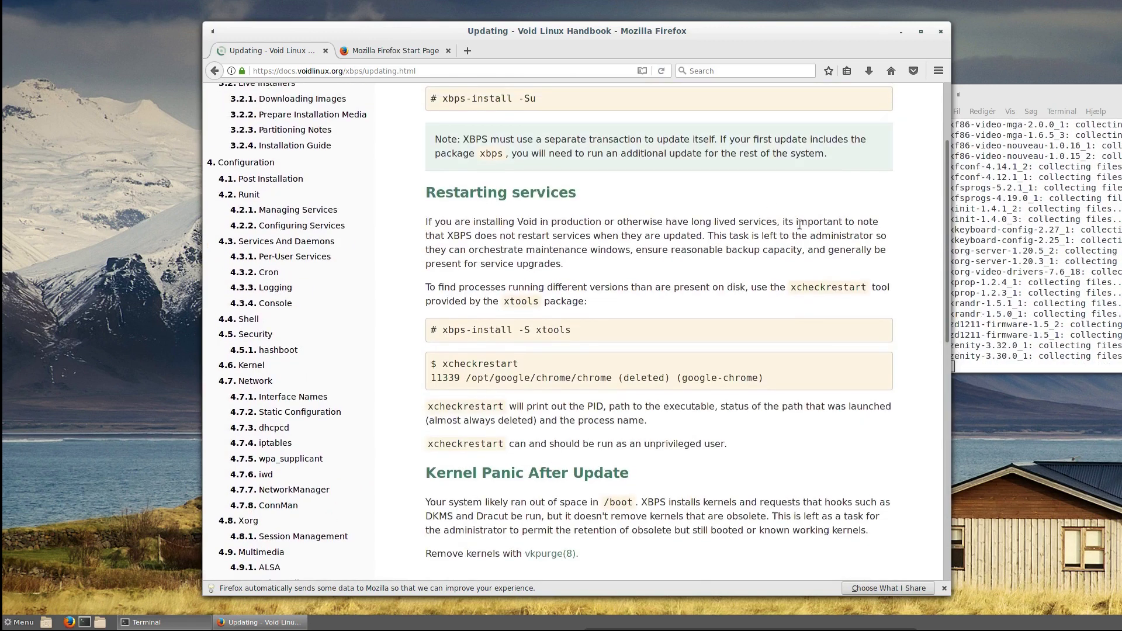
left_click_drag(948, 166, 948, 86)
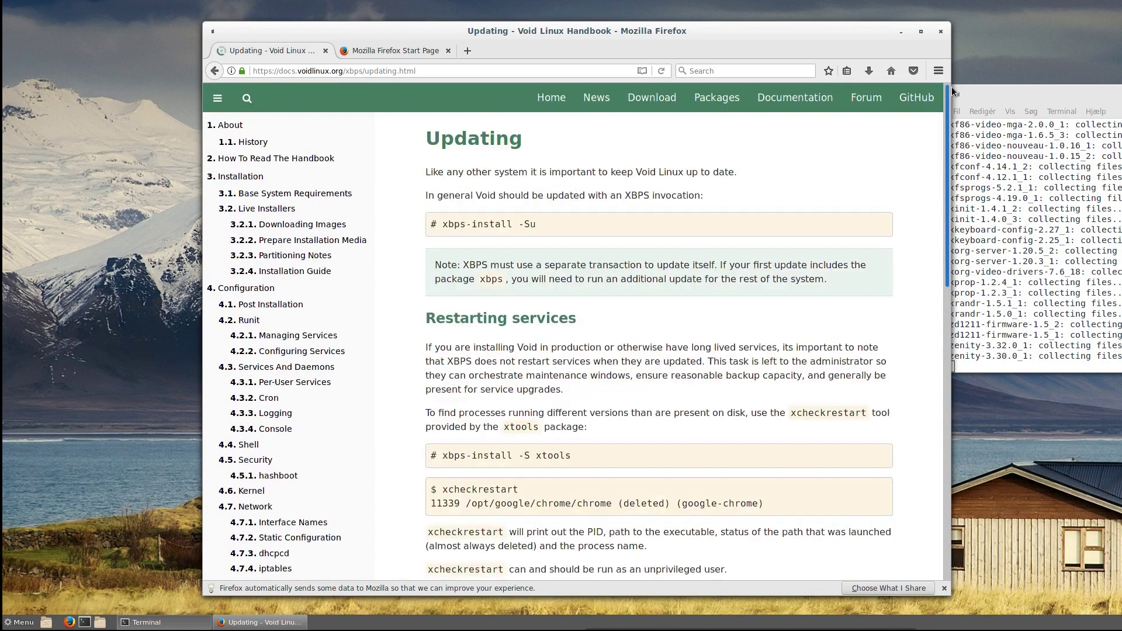
- Search the Void packages page for 'olive', move the terminal lower, and minimize Firefox
left_click(711, 105)
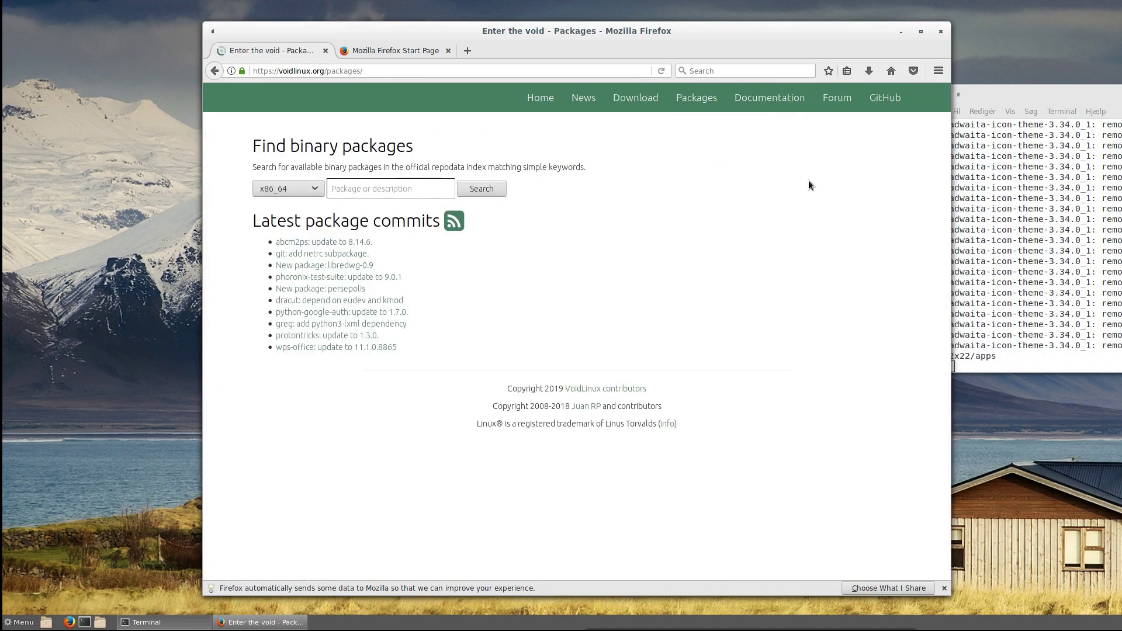
left_click(360, 188)
type("olive")
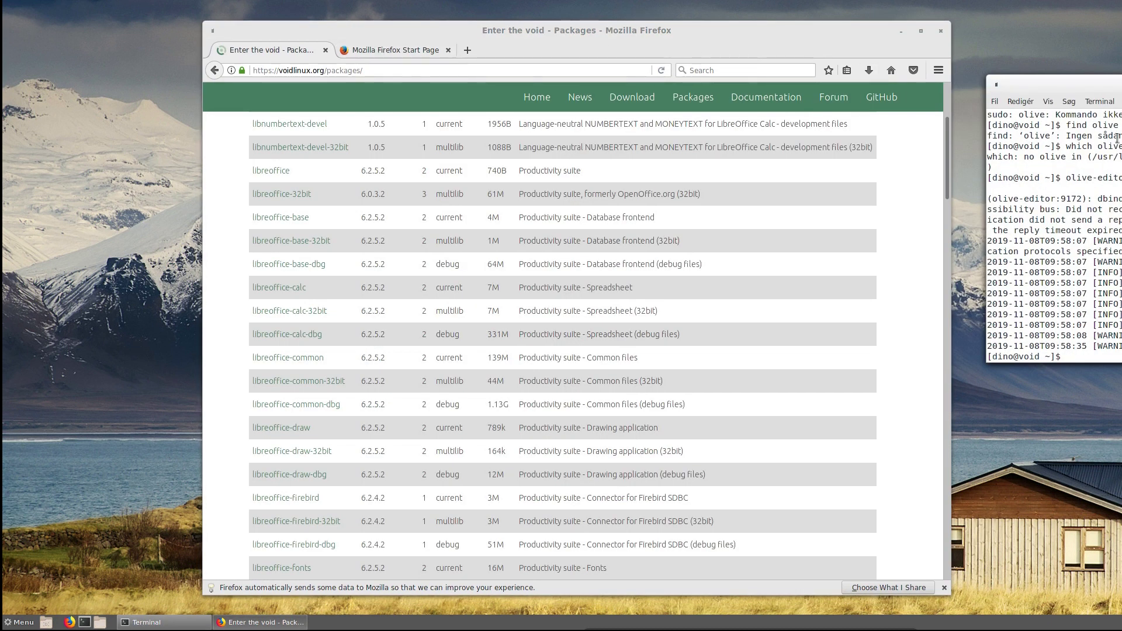
left_click_drag(1052, 85, 1028, 197)
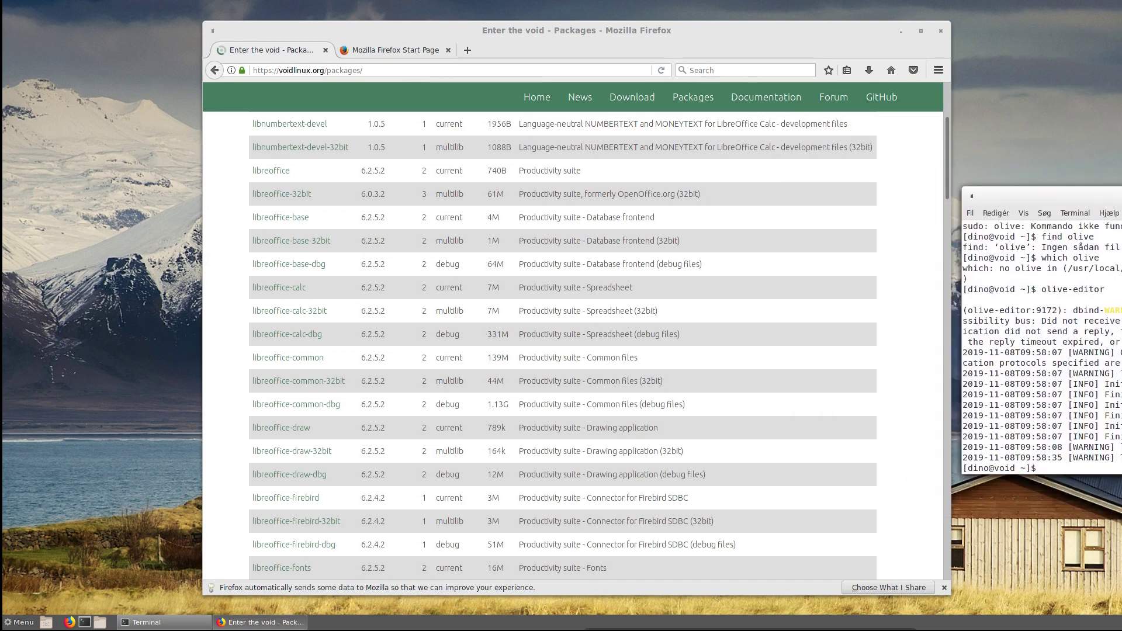
left_click(899, 32)
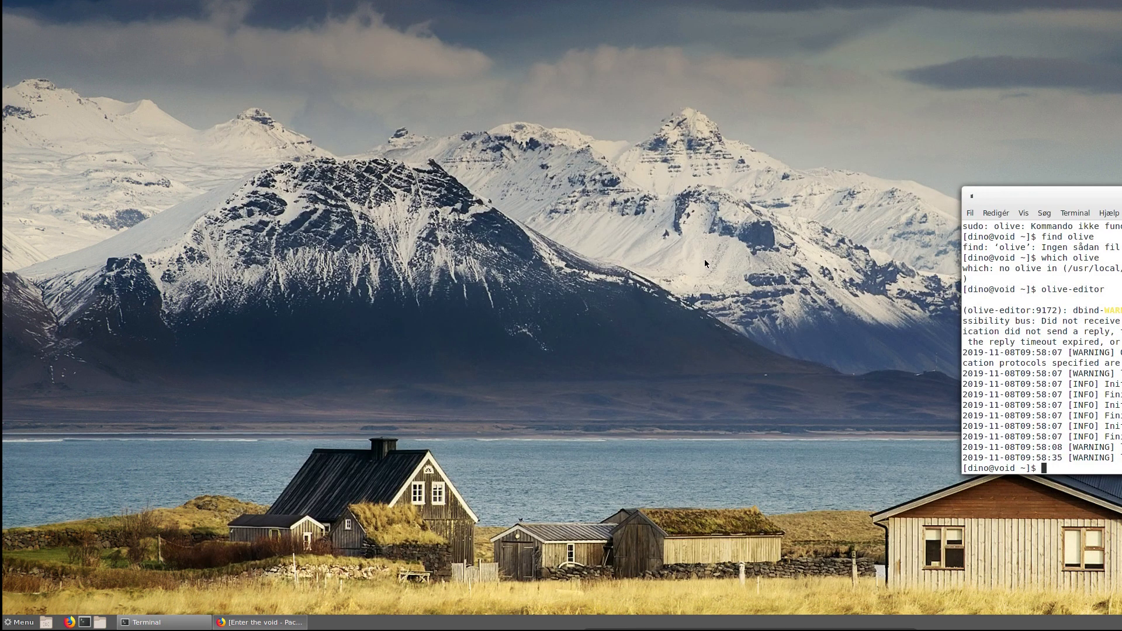
- Move the terminal further left, browse the applications menu, and restore Firefox's Void packages page
left_click_drag(1008, 202, 922, 178)
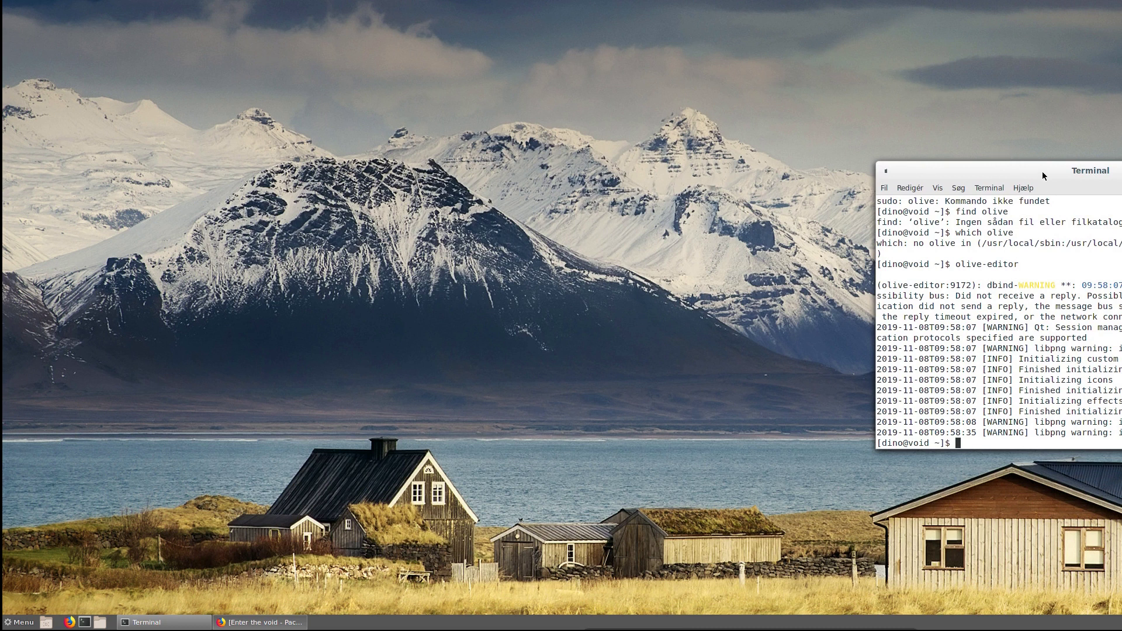
left_click_drag(1046, 174, 924, 157)
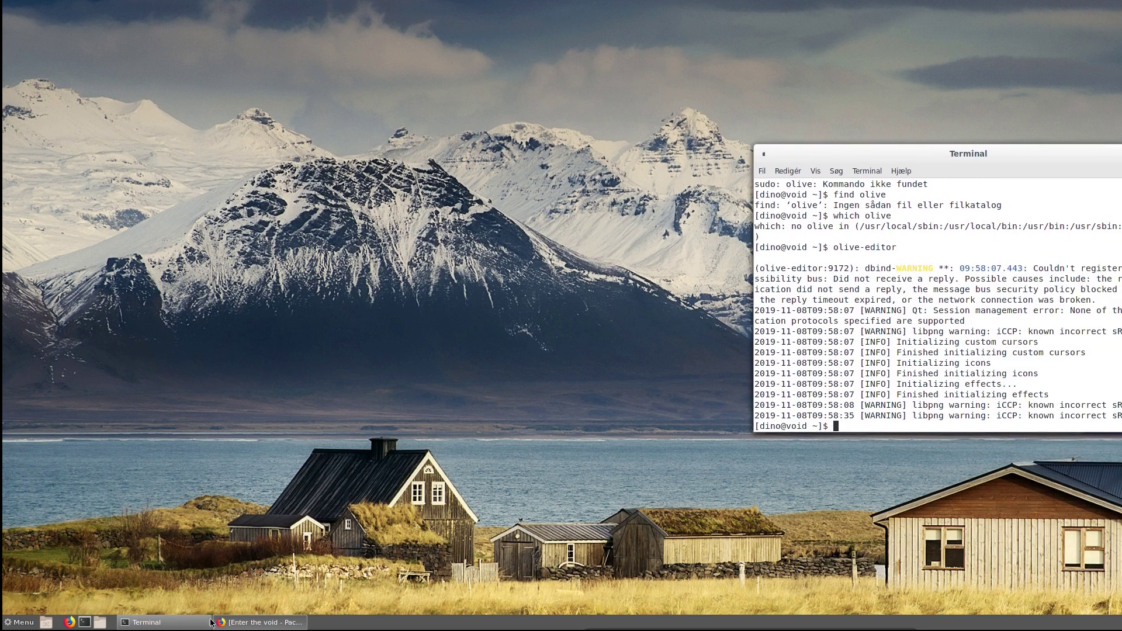
left_click(123, 555)
key("super")
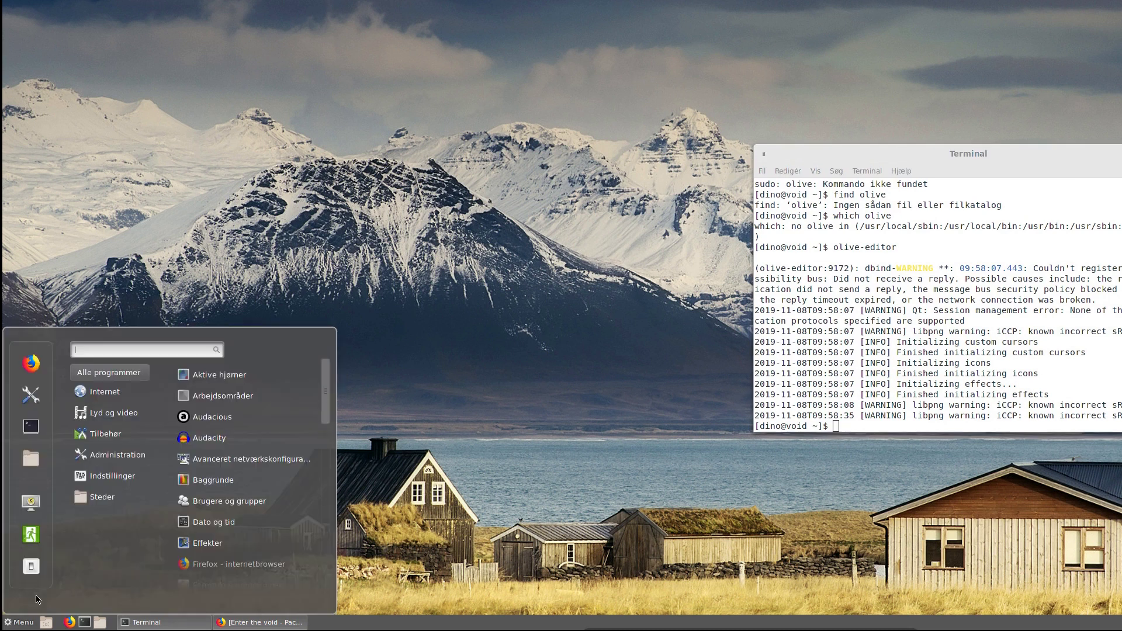
mouse_move(89, 370)
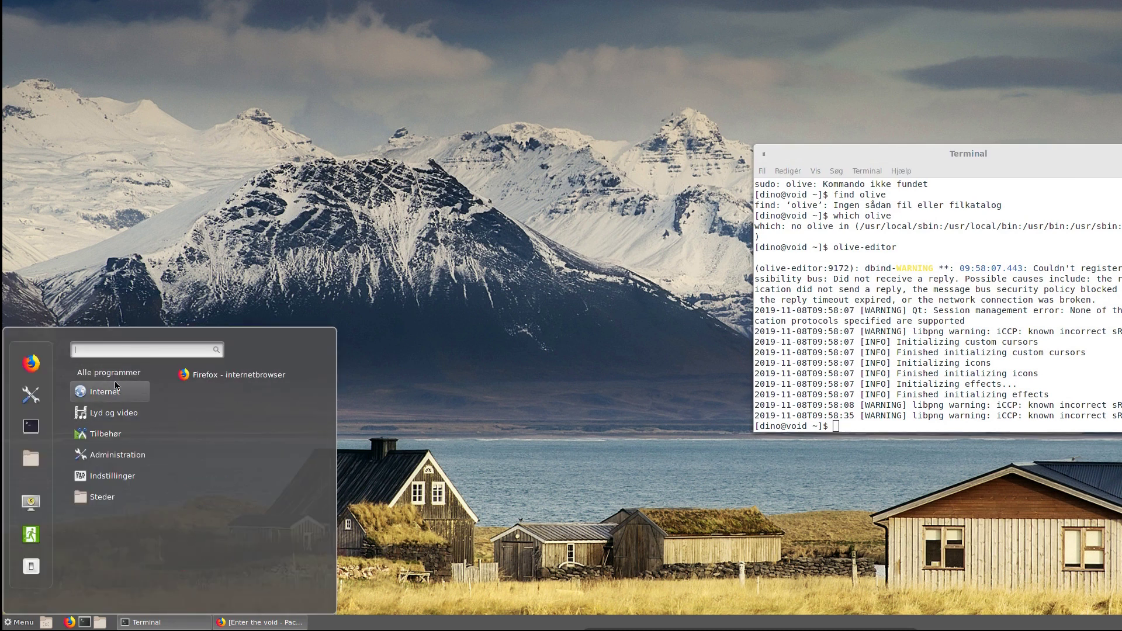
mouse_move(109, 418)
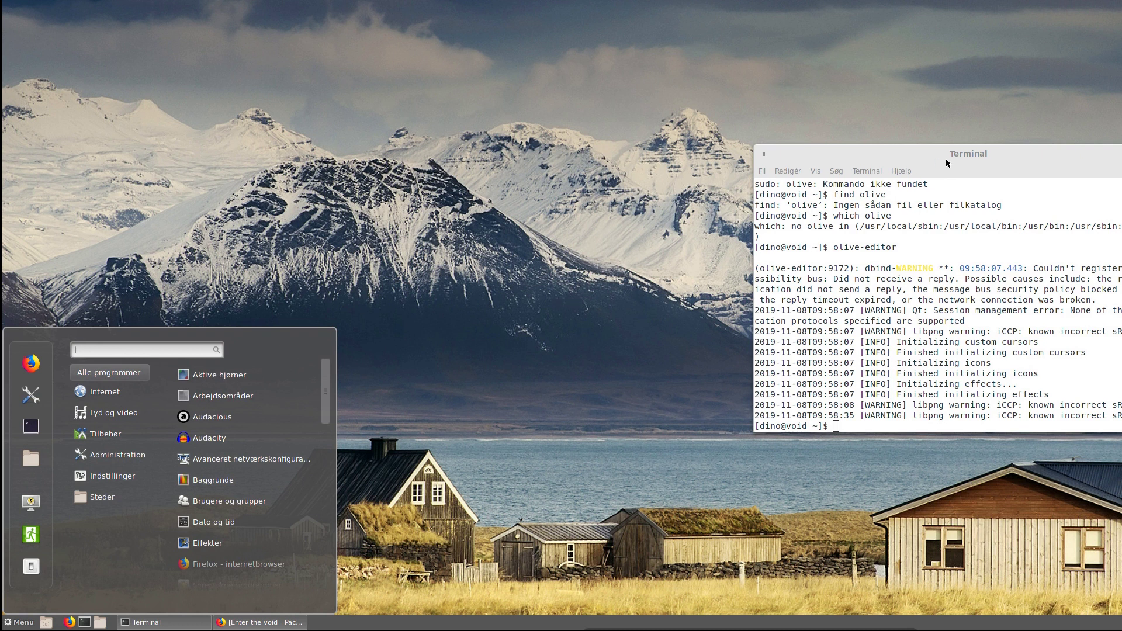
left_click(984, 173)
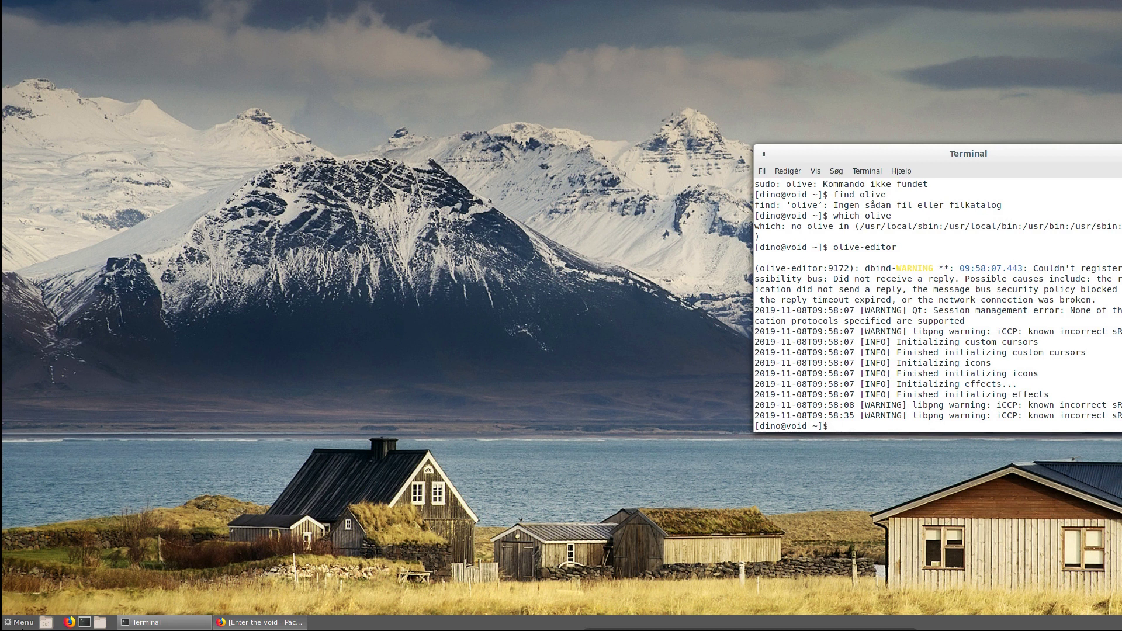
left_click(258, 623)
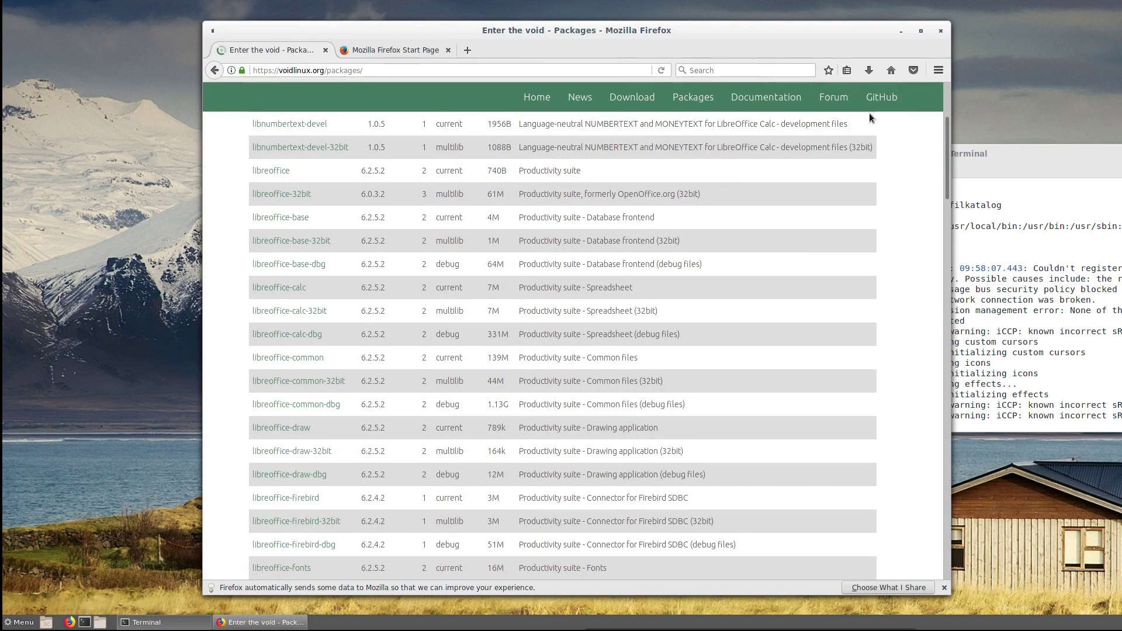
- Open Documentation from the packages site's green navigation bar and scroll the handbook sidebar down
left_click(767, 97)
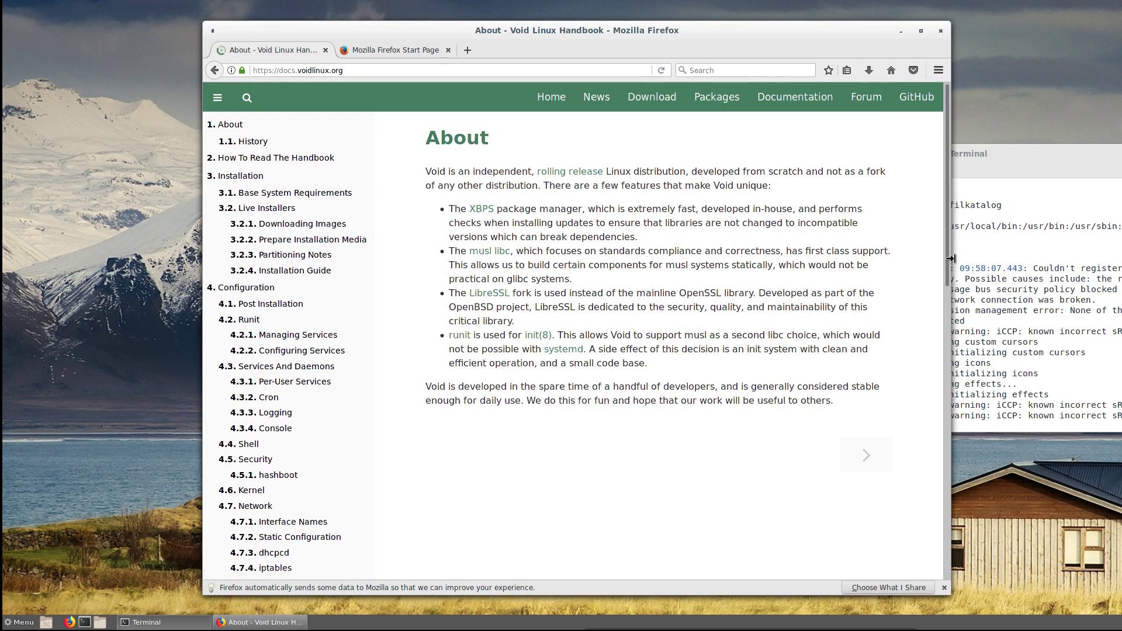
left_click_drag(949, 245, 988, 546)
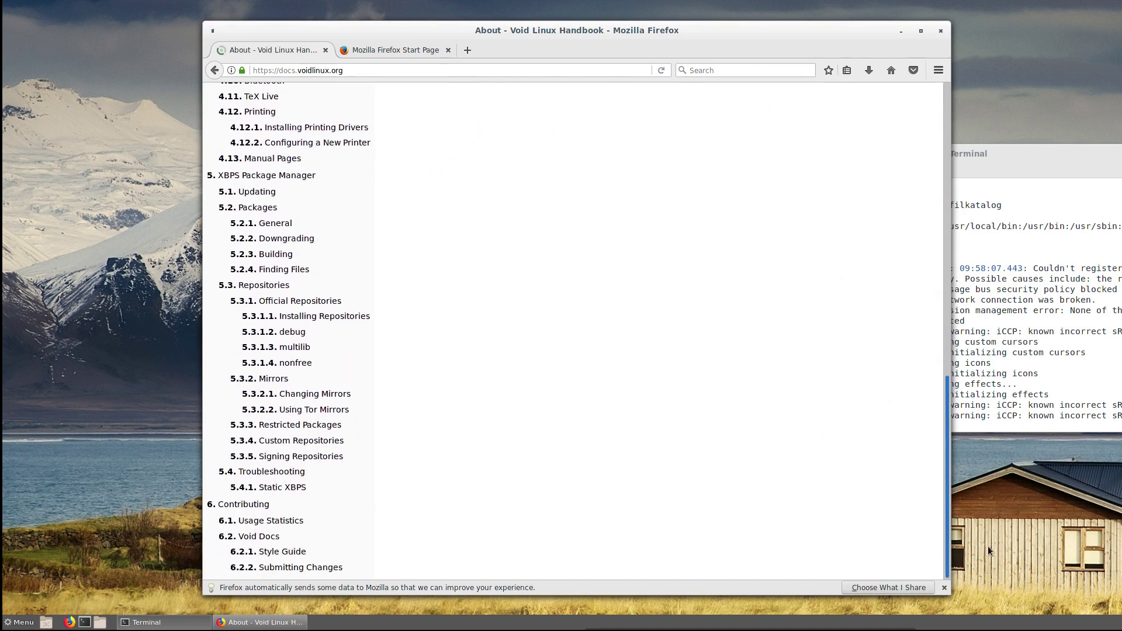
- Open Restricted Packages, view r/voidlinux from the top, and close Firefox, prompting the 2-tab confirmation
left_click(299, 425)
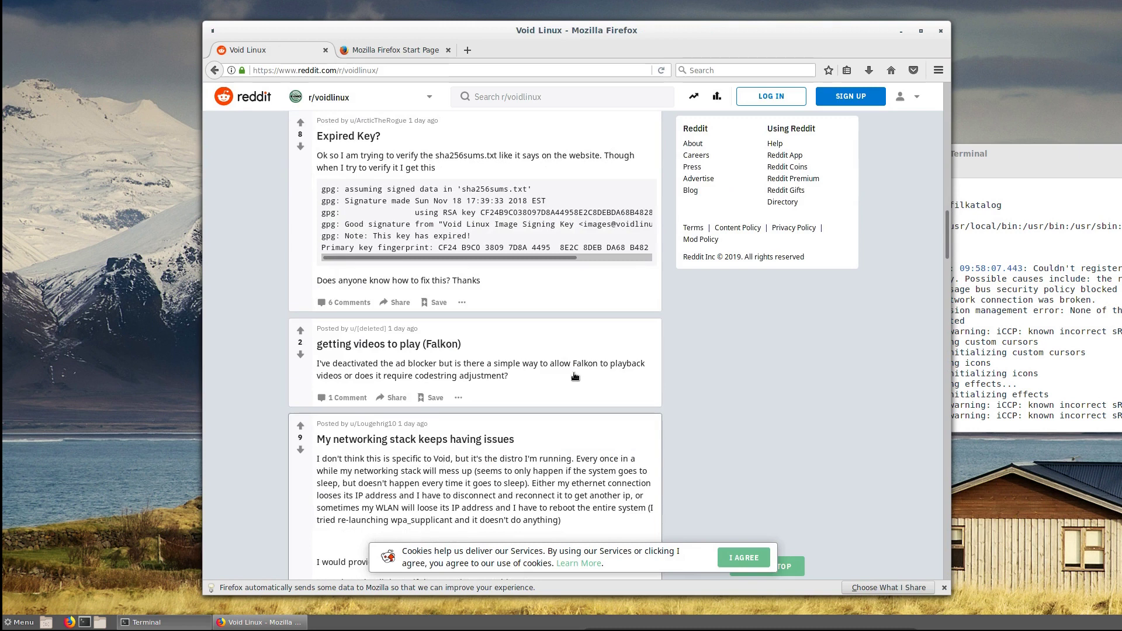
scroll(782, 182, "up", 10)
scroll(783, 182, "up", 2)
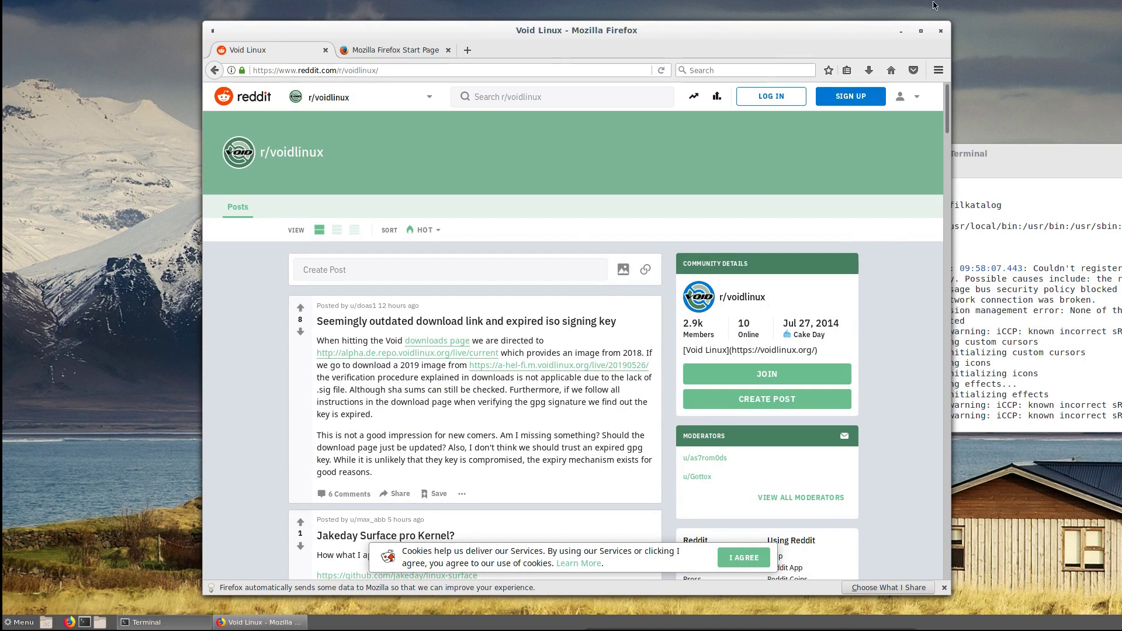
left_click(941, 31)
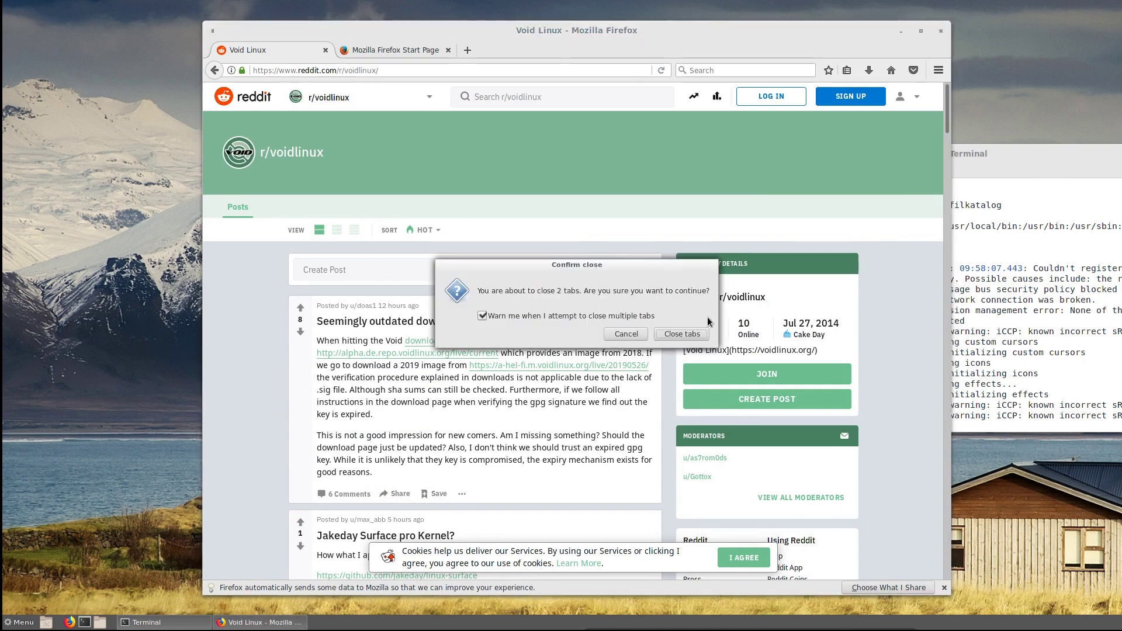
- Confirm closing both Firefox tabs and position the terminal fully visible near the top right
left_click(682, 334)
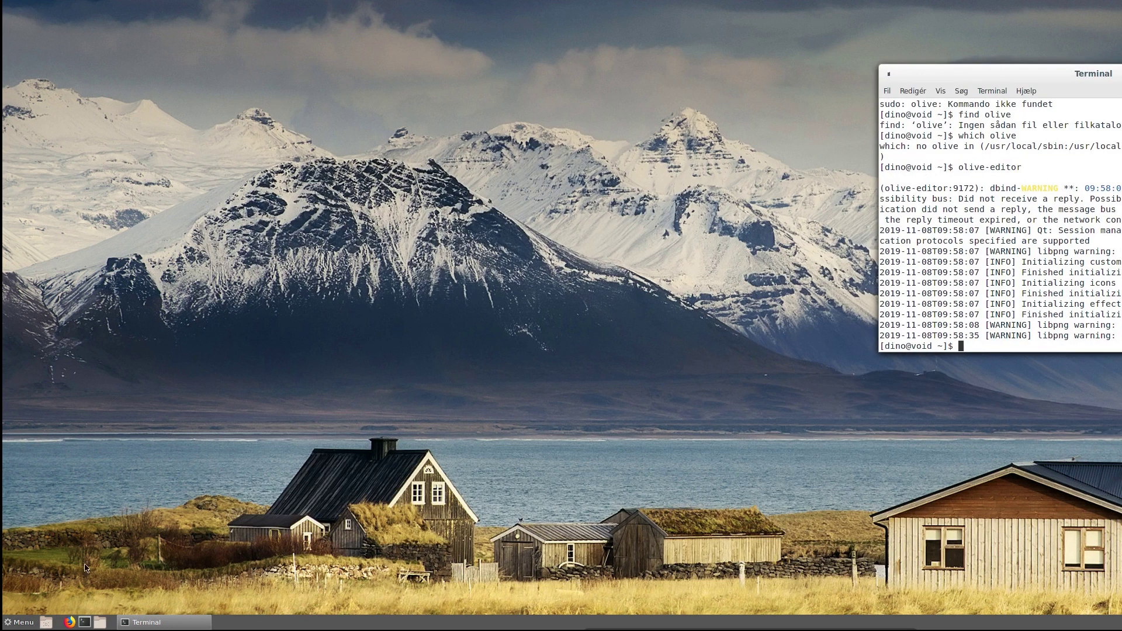
left_click_drag(1118, 82, 1121, 153)
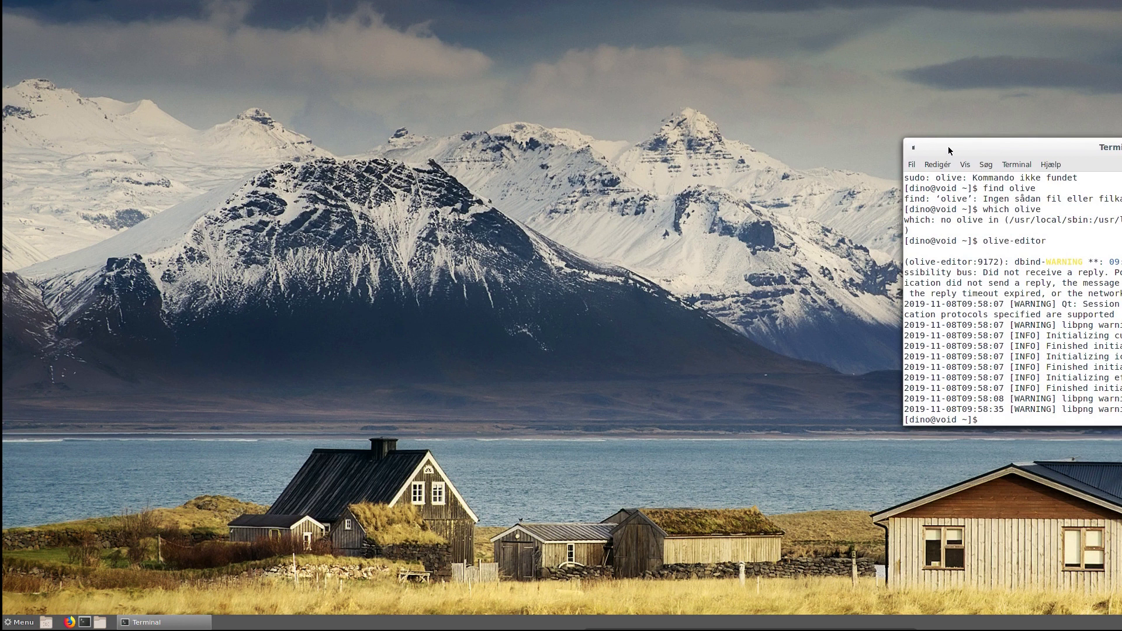
left_click_drag(949, 146, 750, 127)
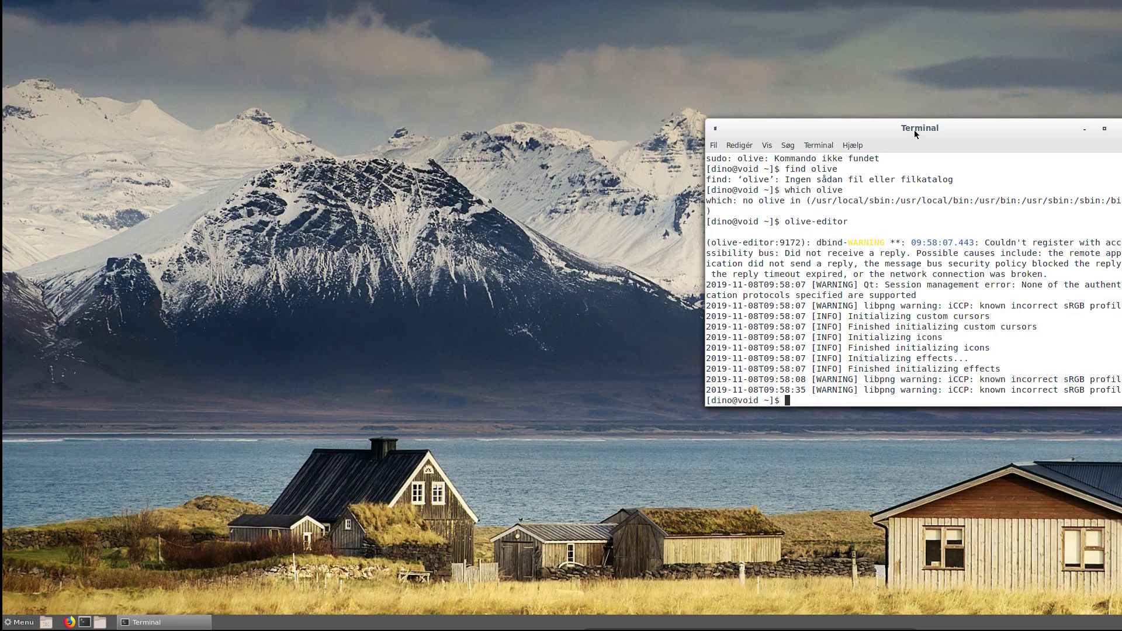
left_click_drag(915, 131, 904, 83)
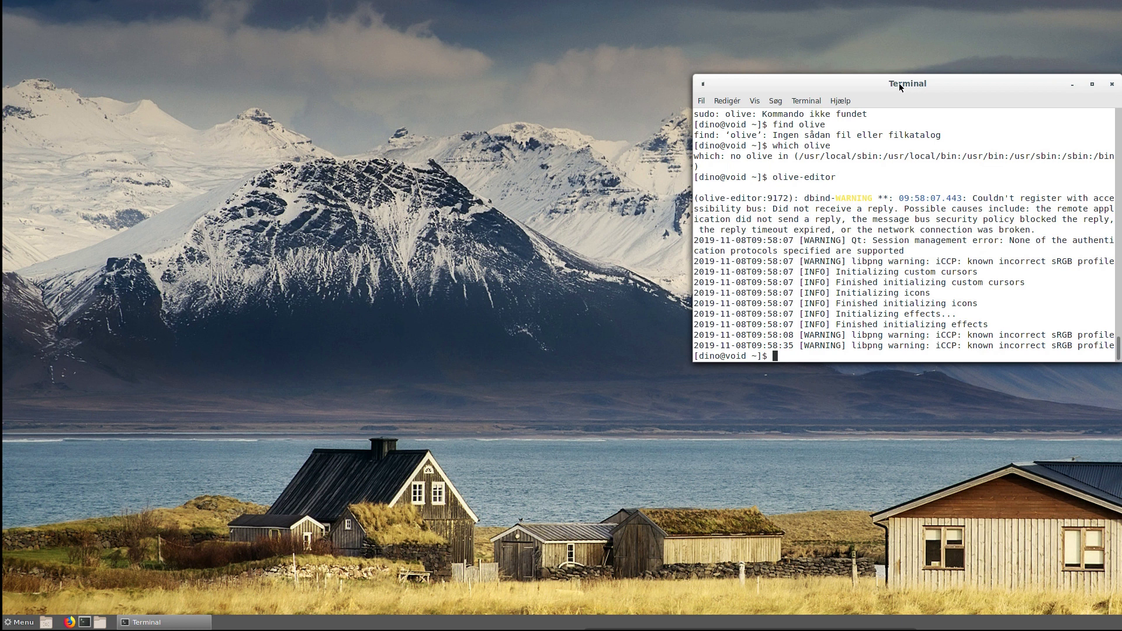
left_click_drag(868, 83, 881, 82)
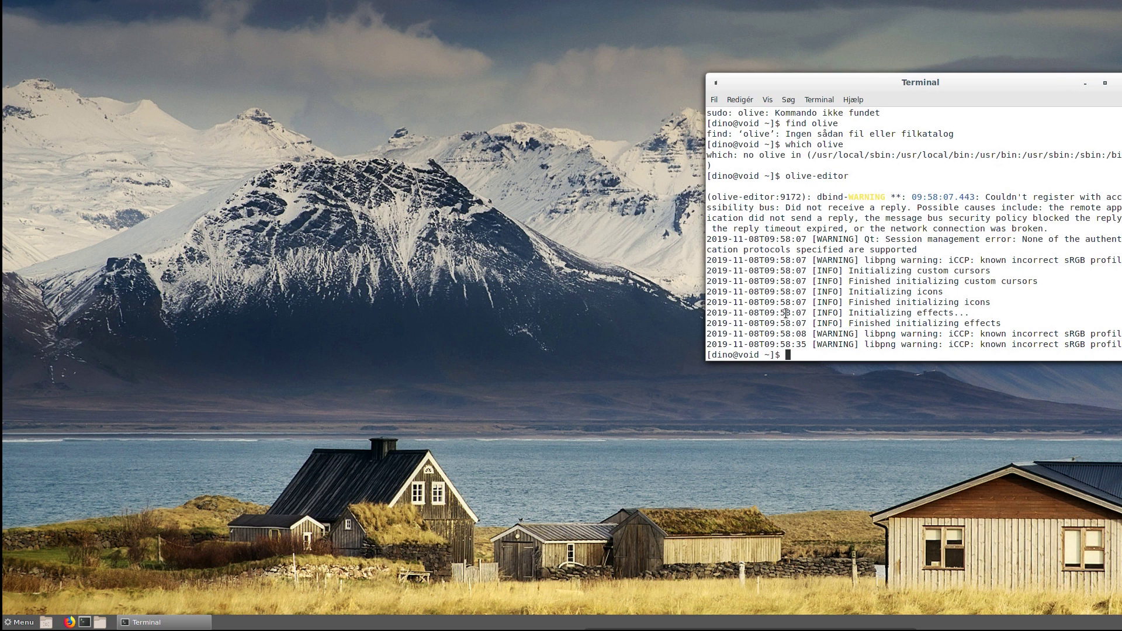
- Run neofetch to show the 529-package system summary and reposition the terminal on screen
key("Up")
key("BackSpace")
key("BackSpace")
key("BackSpace")
key("BackSpace")
key("BackSpace")
key("BackSpace")
key("BackSpace")
key("BackSpace")
key("BackSpace")
key("BackSpace")
key("BackSpace")
key("BackSpace")
type("neof")
key("Tab")
key("Return")
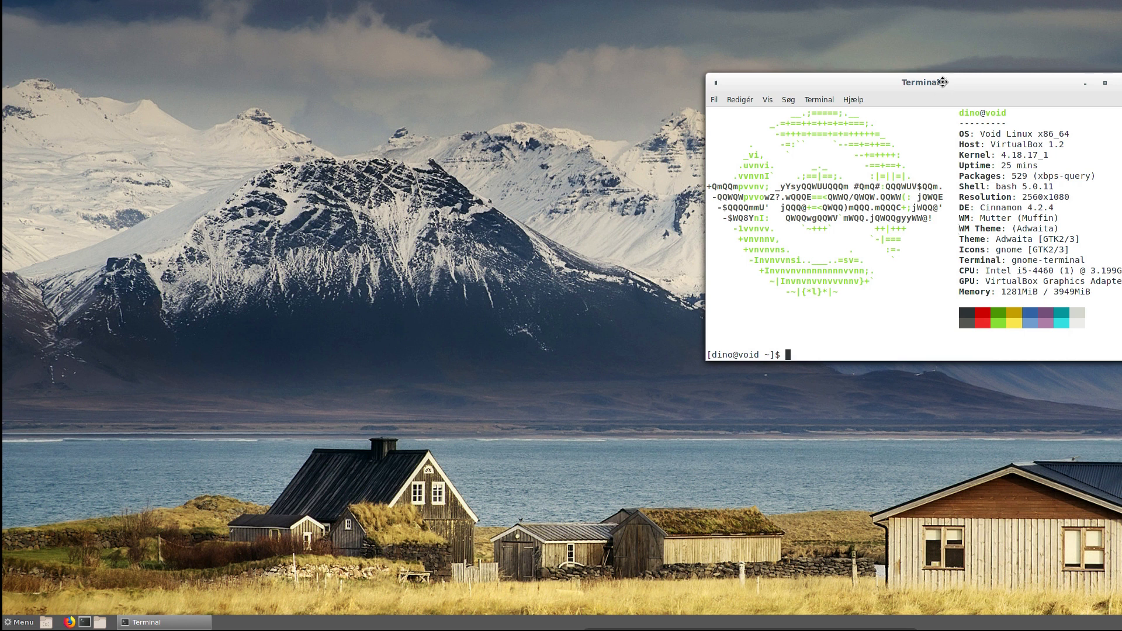
left_click_drag(933, 82, 1036, 54)
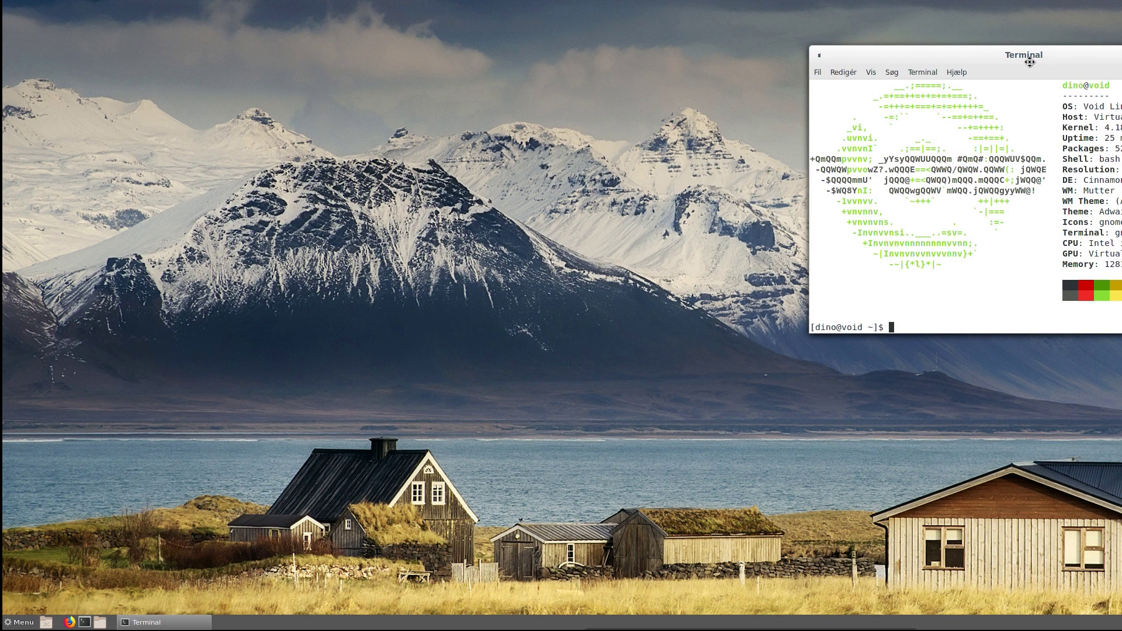
left_click_drag(1002, 58, 862, 62)
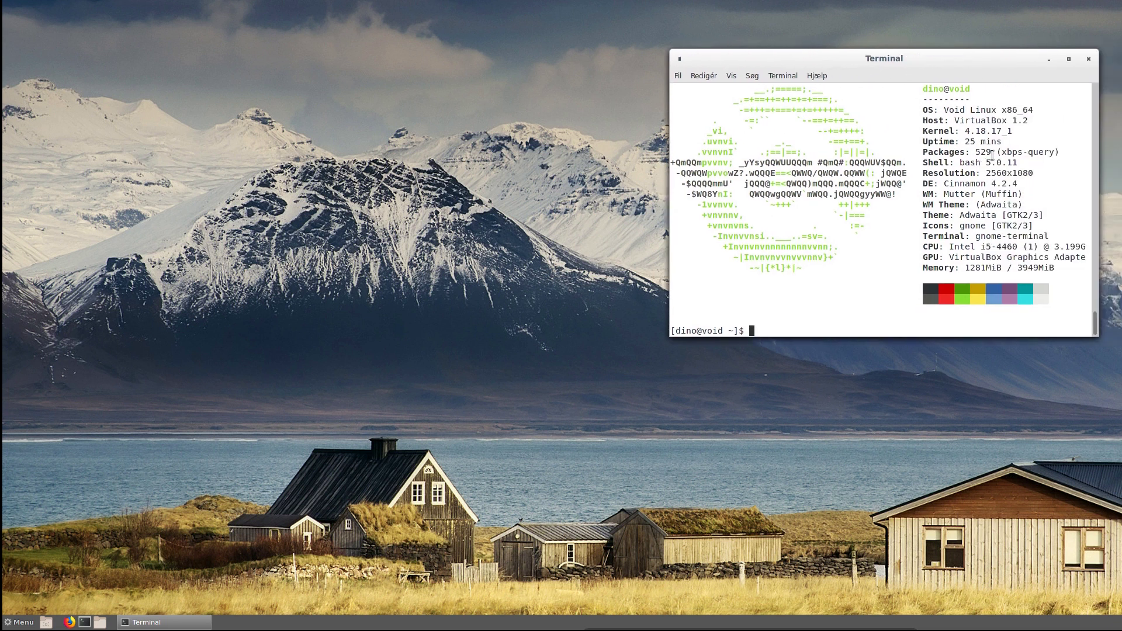
- Run cd .. twice to move up to the root directory /
type("cd ..")
key("Return")
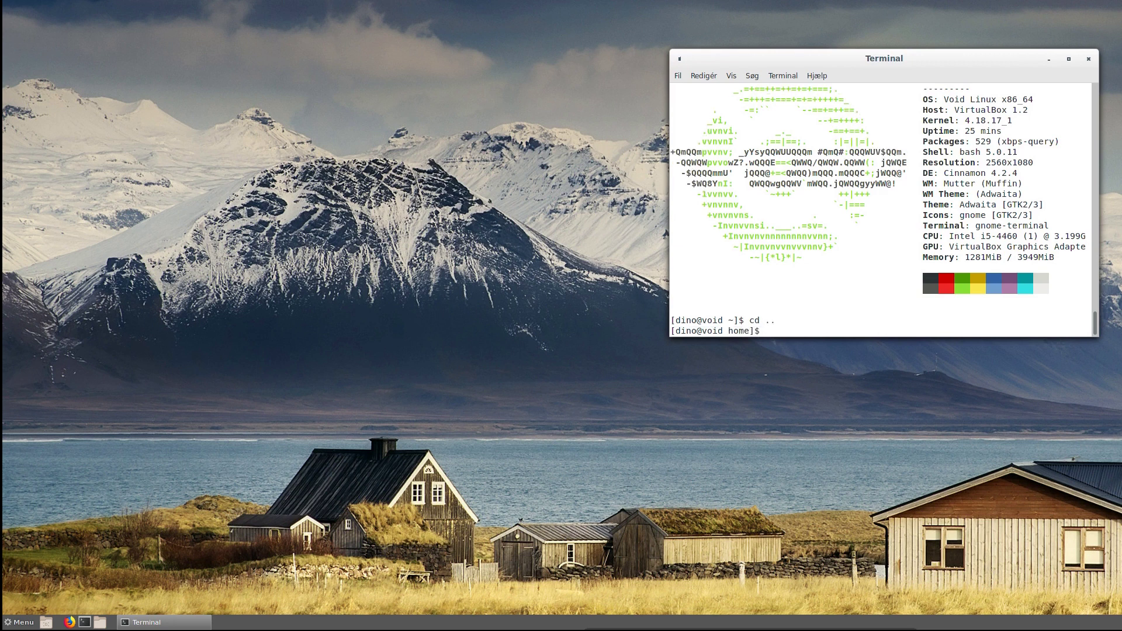
type("cd ..")
key("Return")
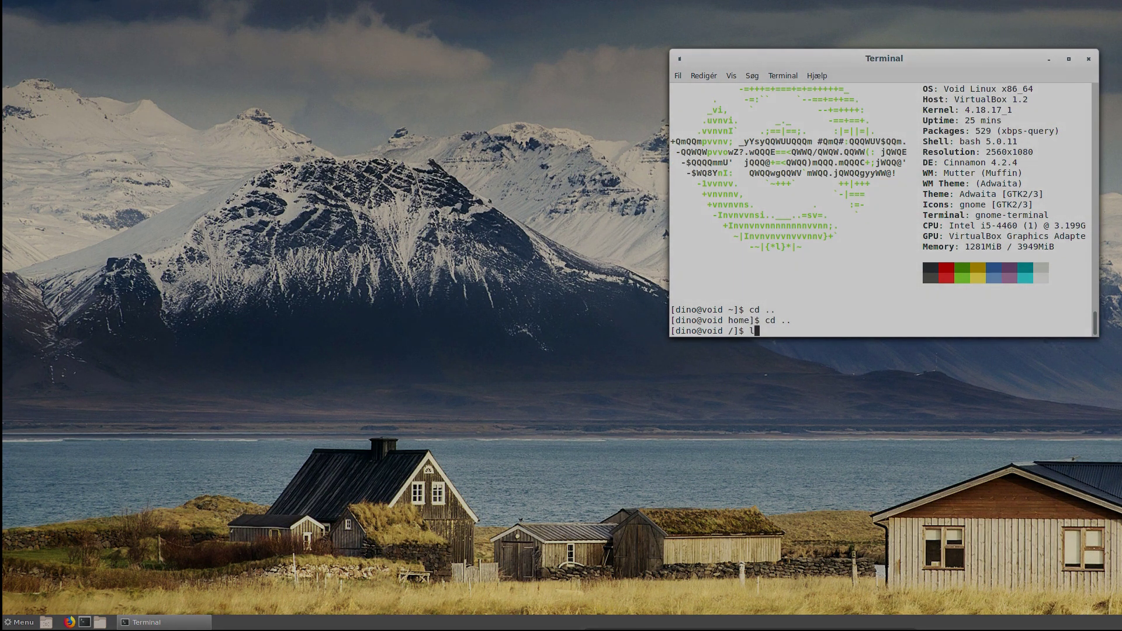